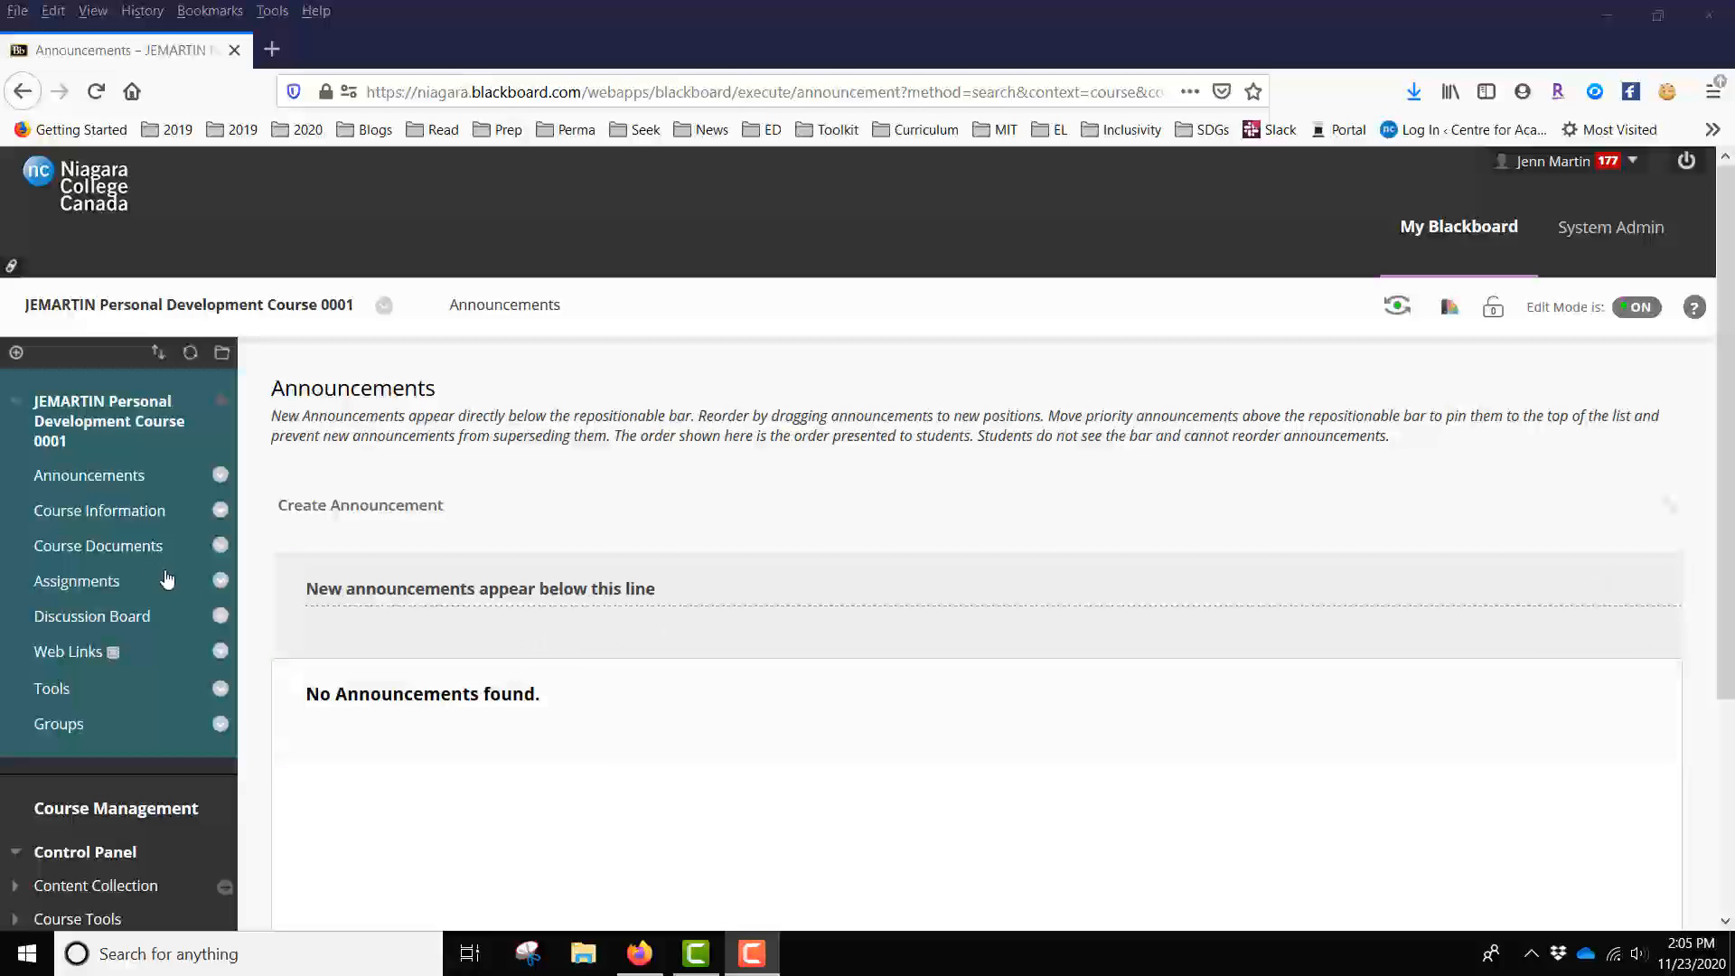
Start a new content folder in Course Documents and name it "Week one - introduction".
{"action": "left_click", "coordinate": [136, 514]}
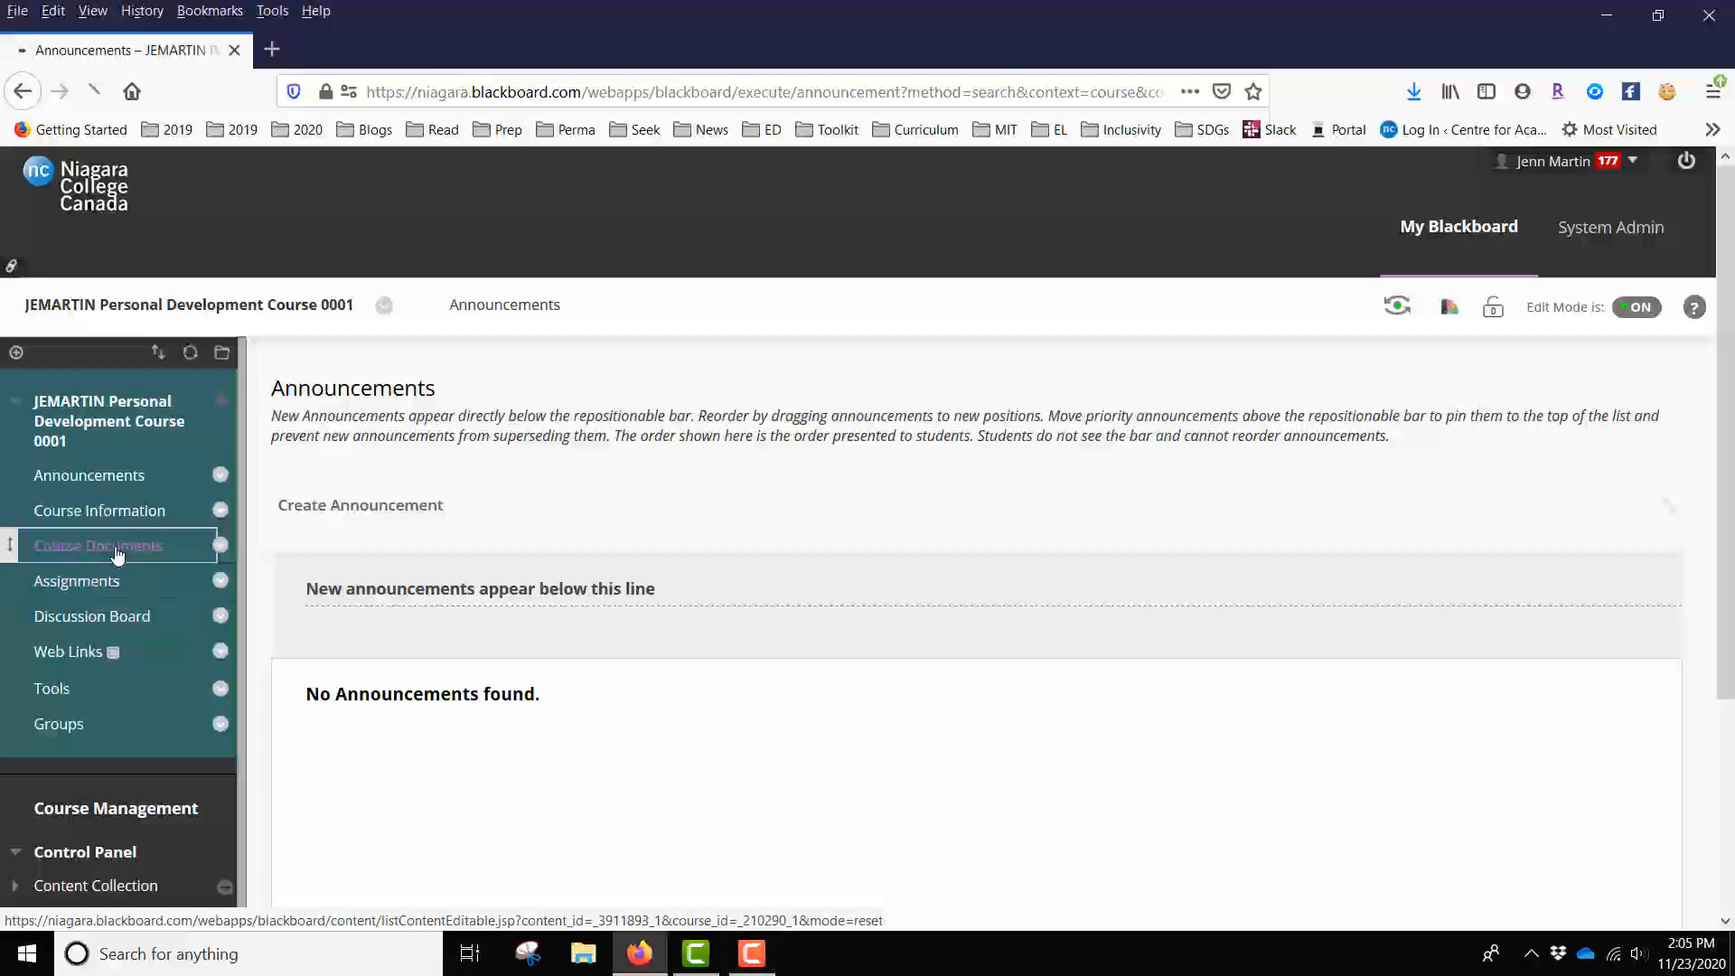
{"action": "left_click", "coordinate": [98, 546]}
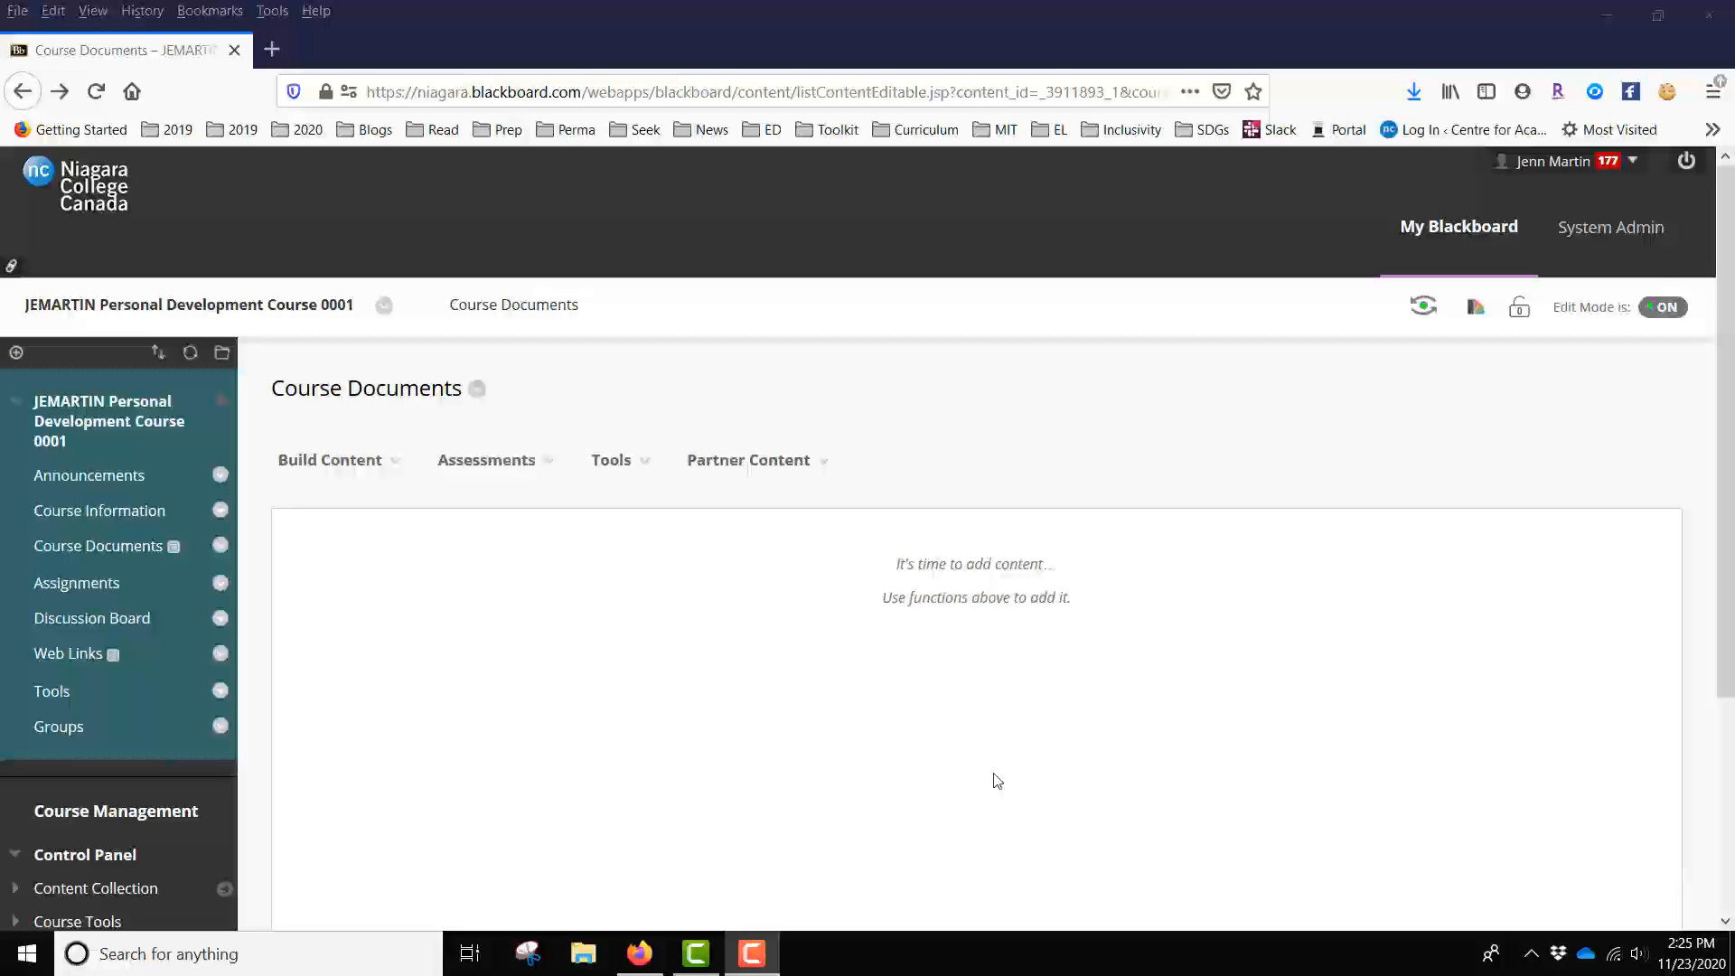
{"action": "left_click", "coordinate": [385, 463]}
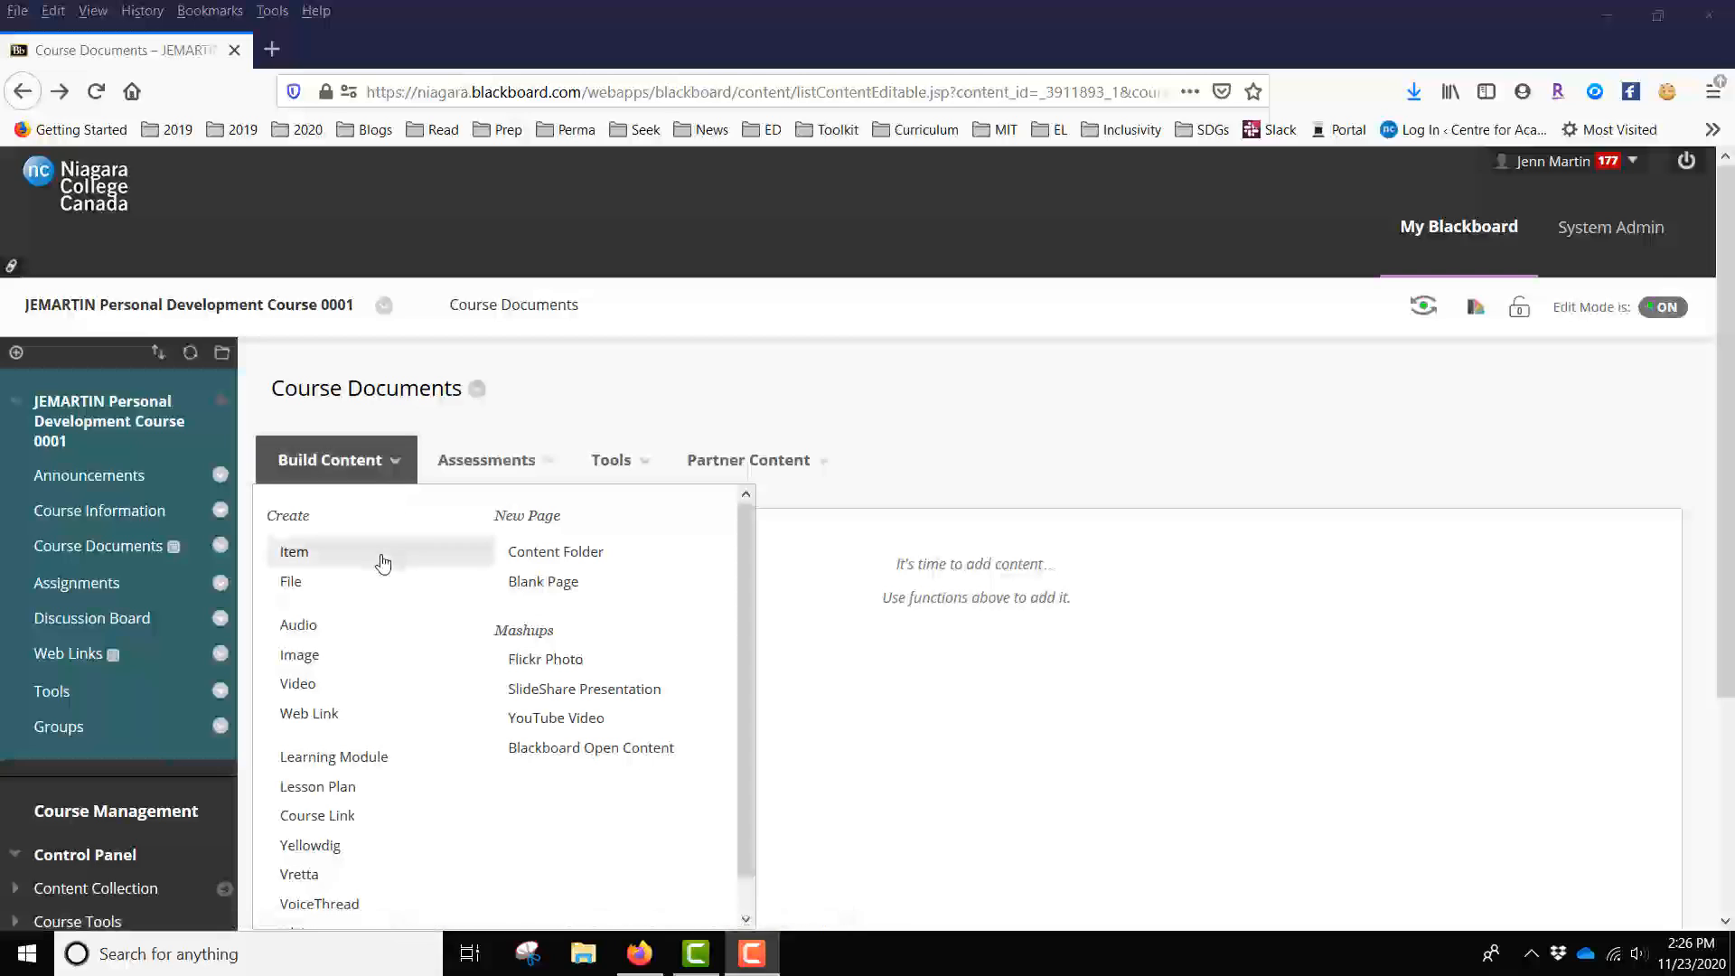
{"action": "left_click", "coordinate": [593, 562]}
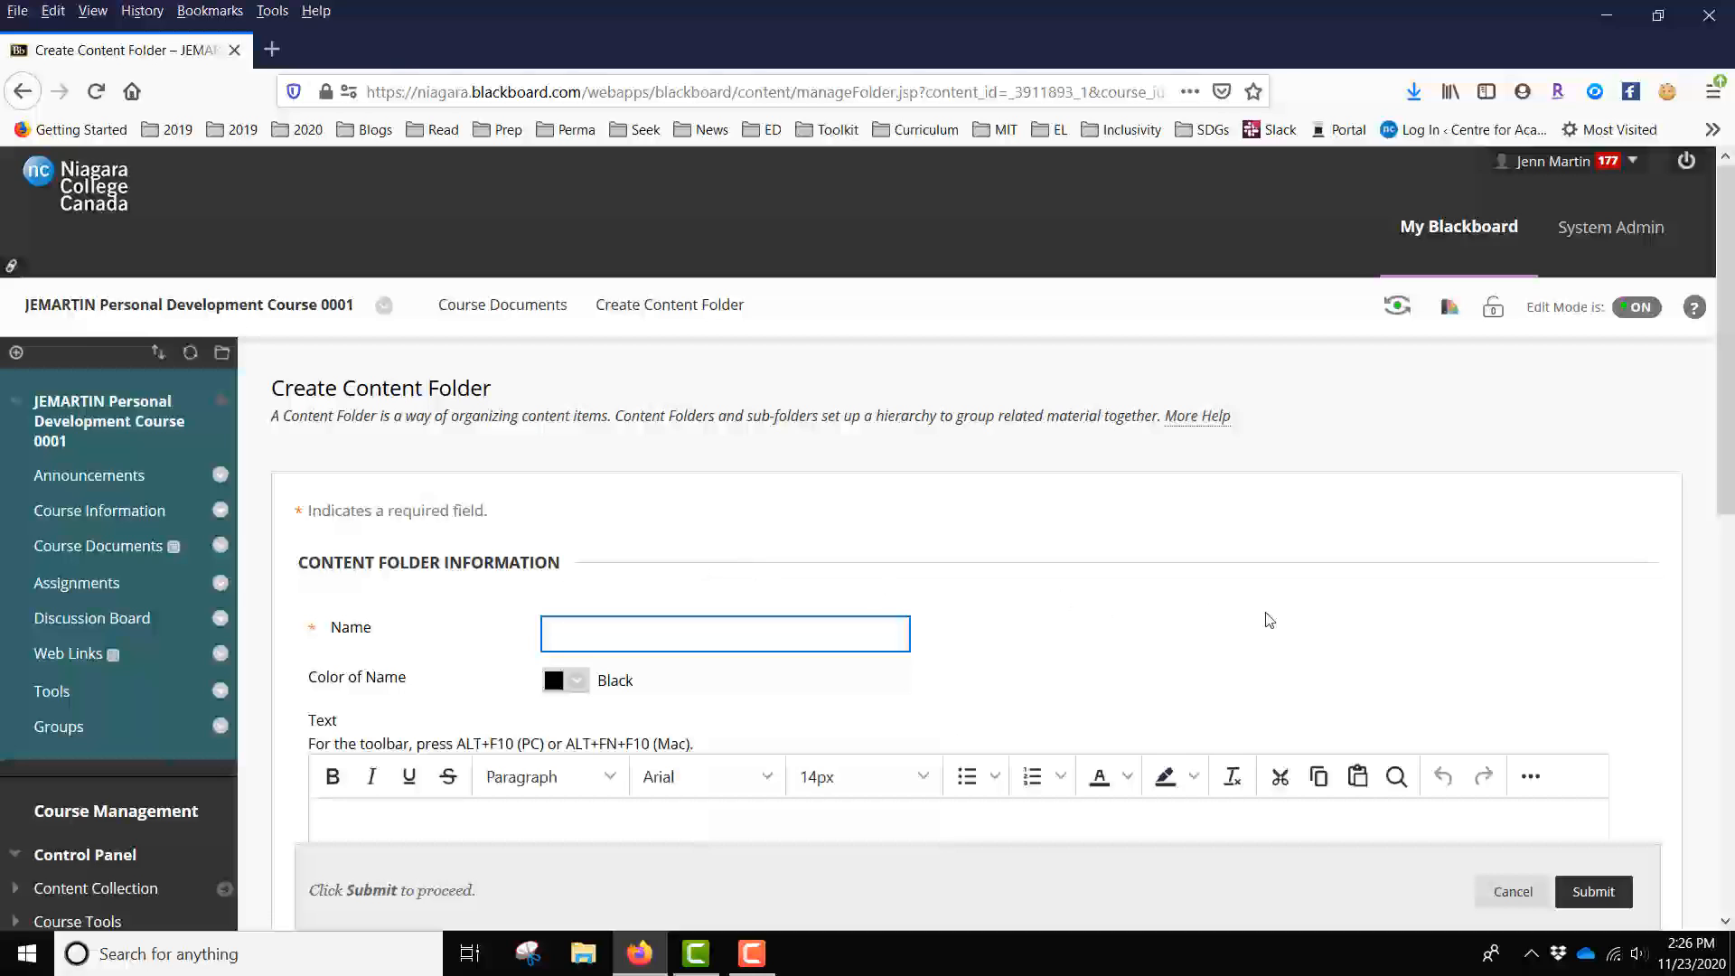
{"action": "type", "text": "W"}
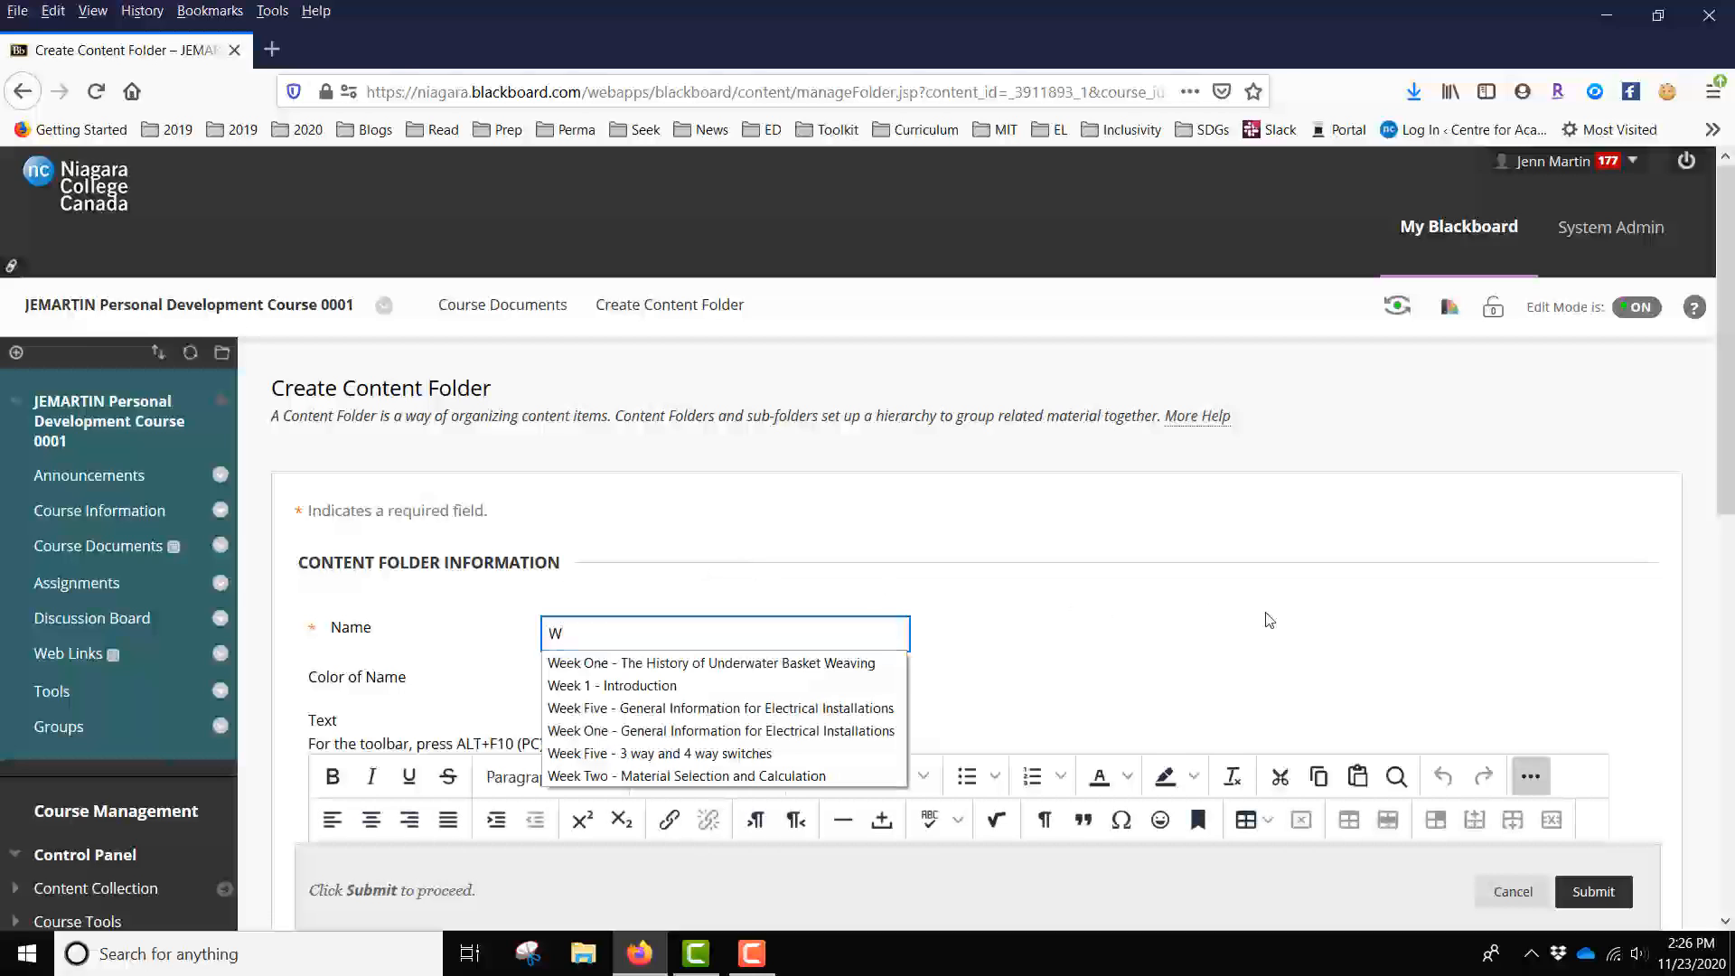
{"action": "type", "text": "eek one"}
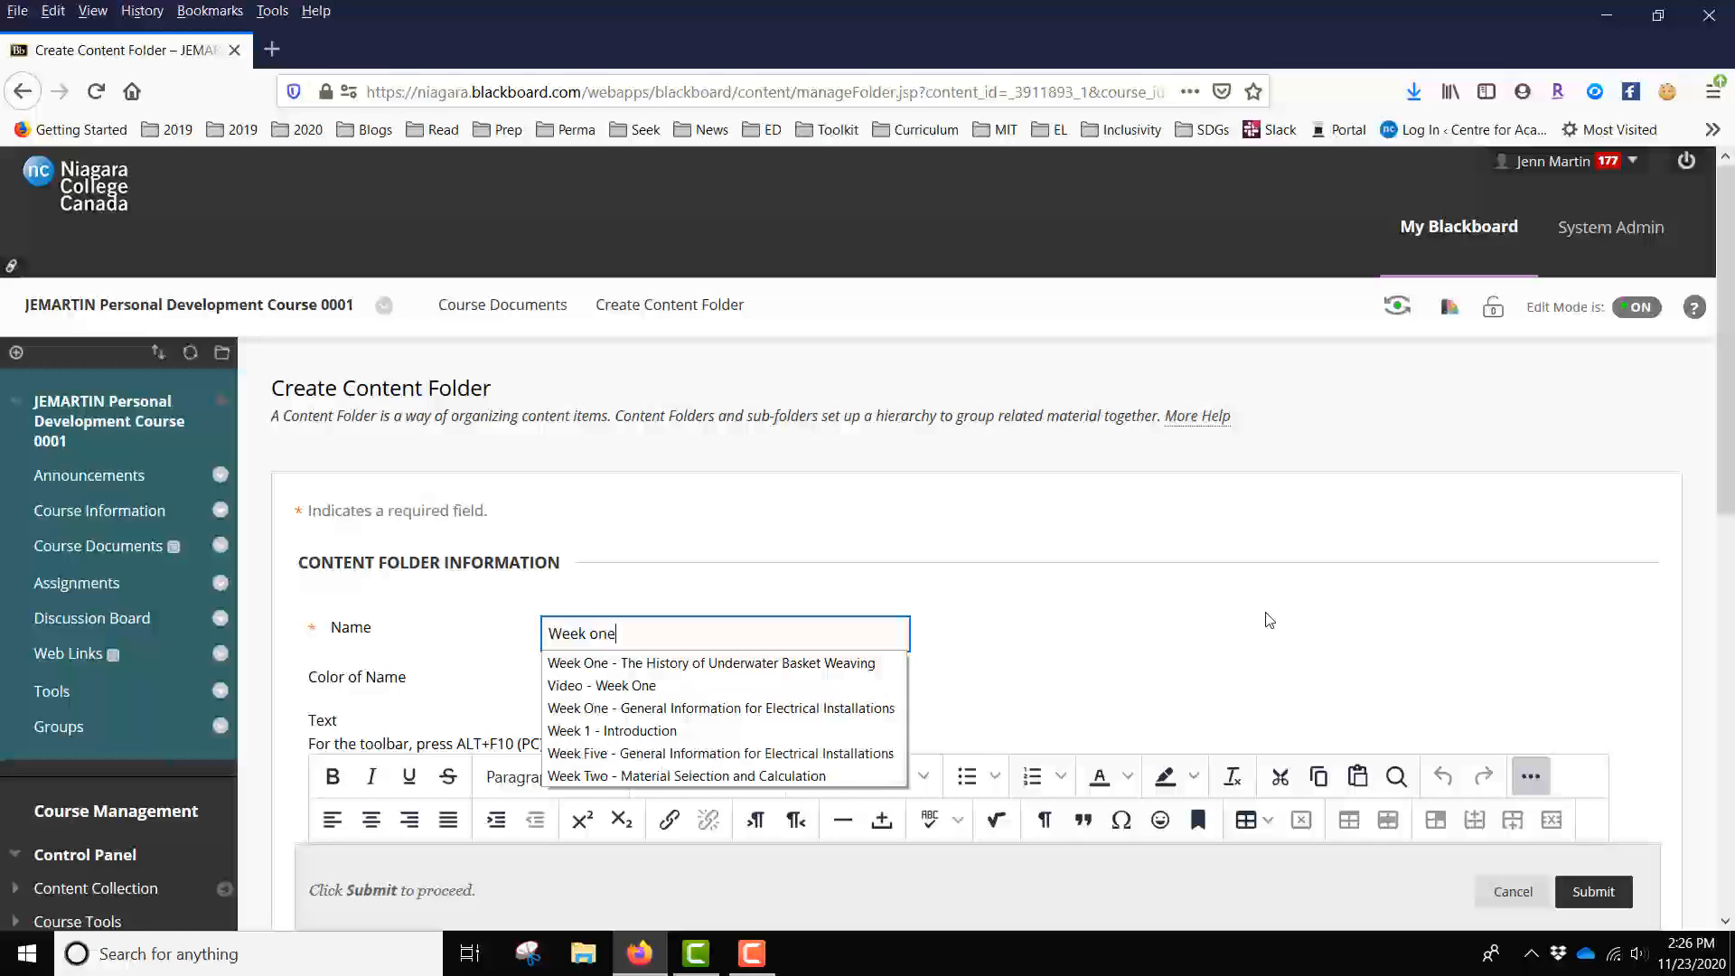
{"action": "type", "text": " - intro"}
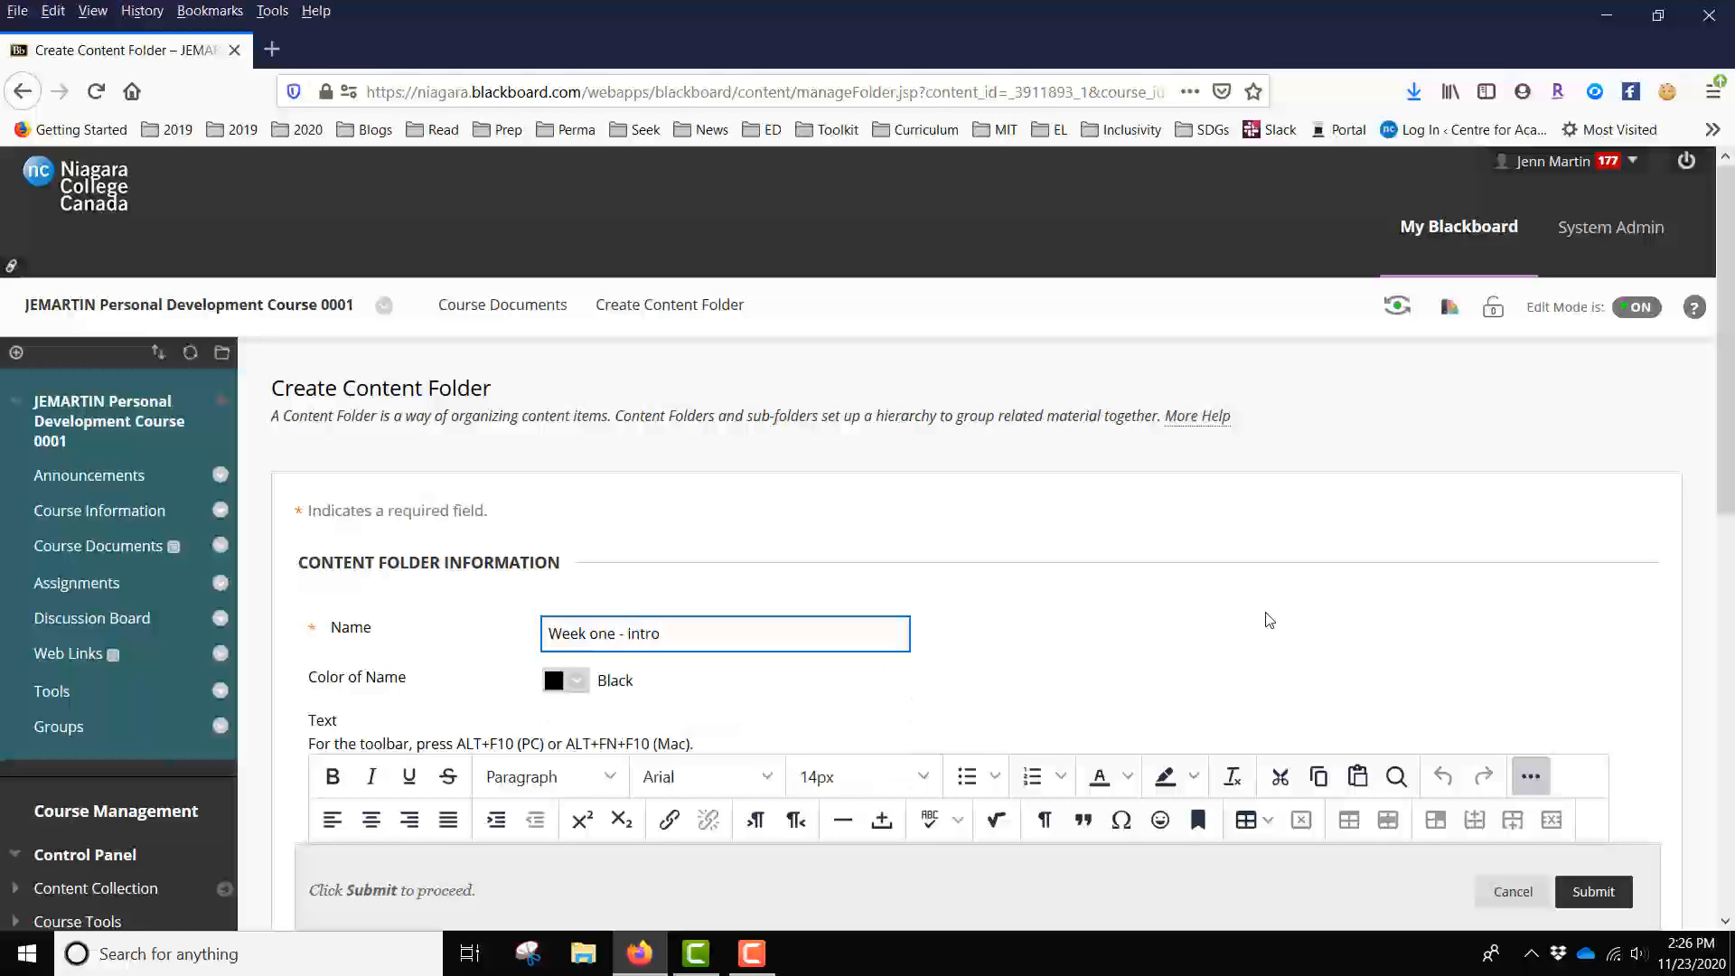
{"action": "type", "text": "duction"}
Enter the folder description "This is your week one content, which will help to introduce you to the course.".
{"action": "scroll", "coordinate": [1240, 609], "scroll_direction": "down", "scroll_amount": 3}
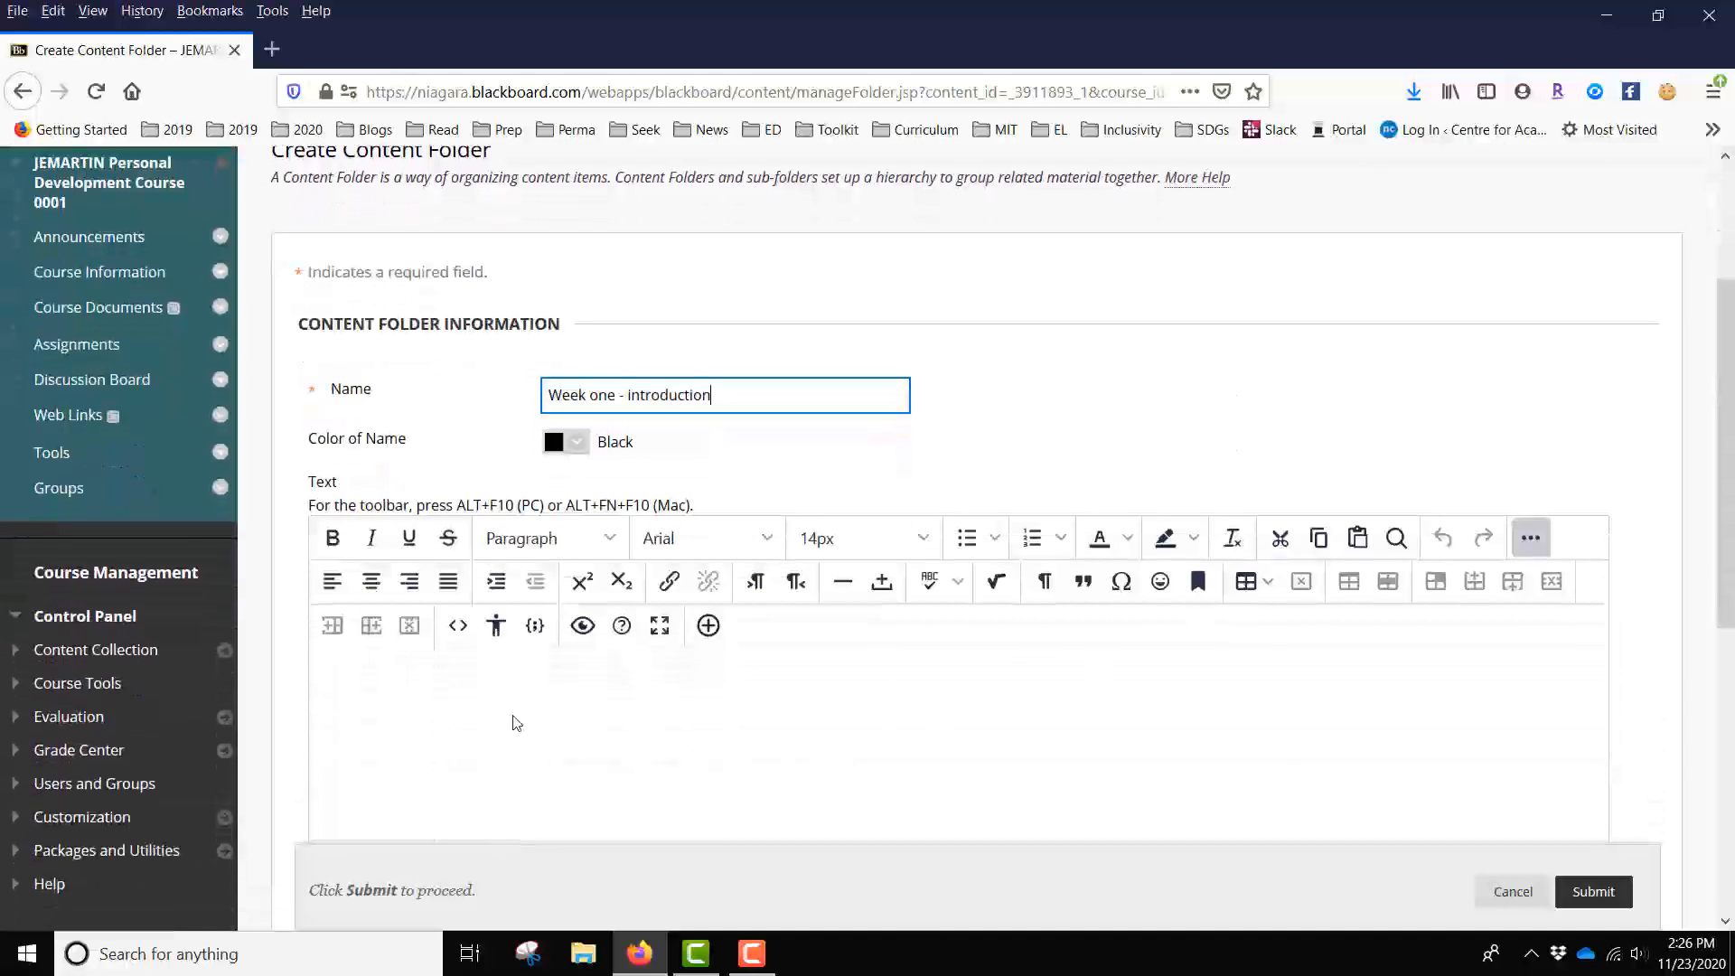
{"action": "scroll", "coordinate": [516, 715], "scroll_direction": "down", "scroll_amount": 2}
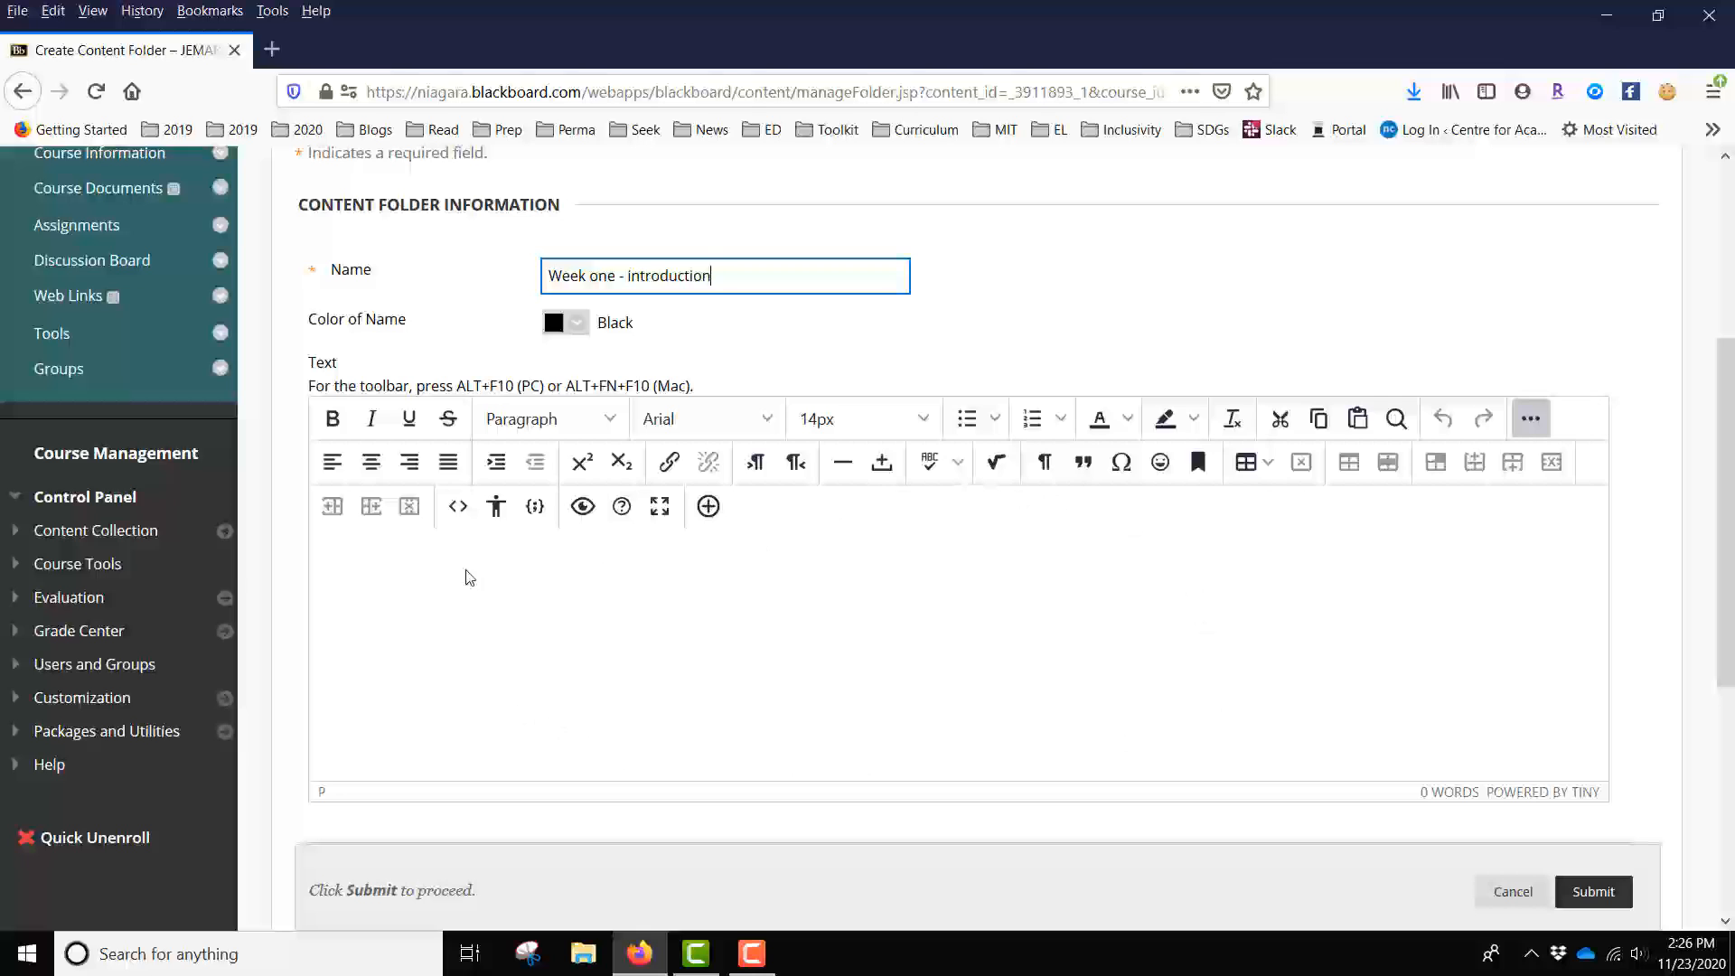
{"action": "left_click", "coordinate": [359, 546]}
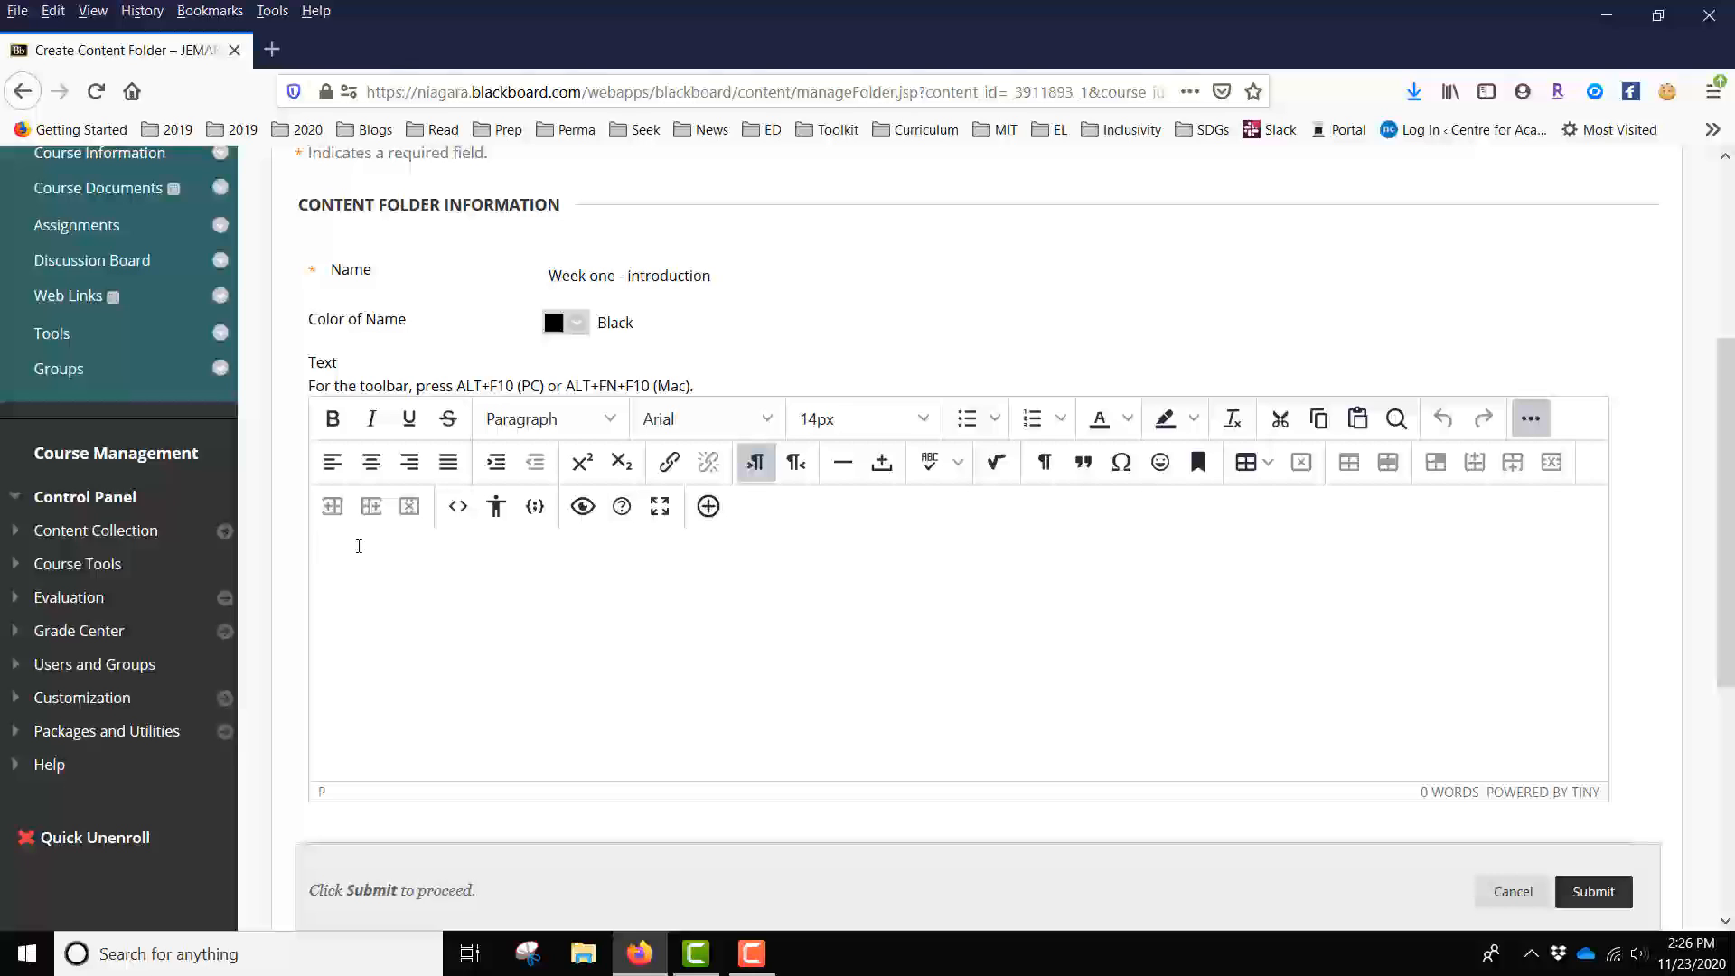
{"action": "type", "text": "This is your week one content, w"}
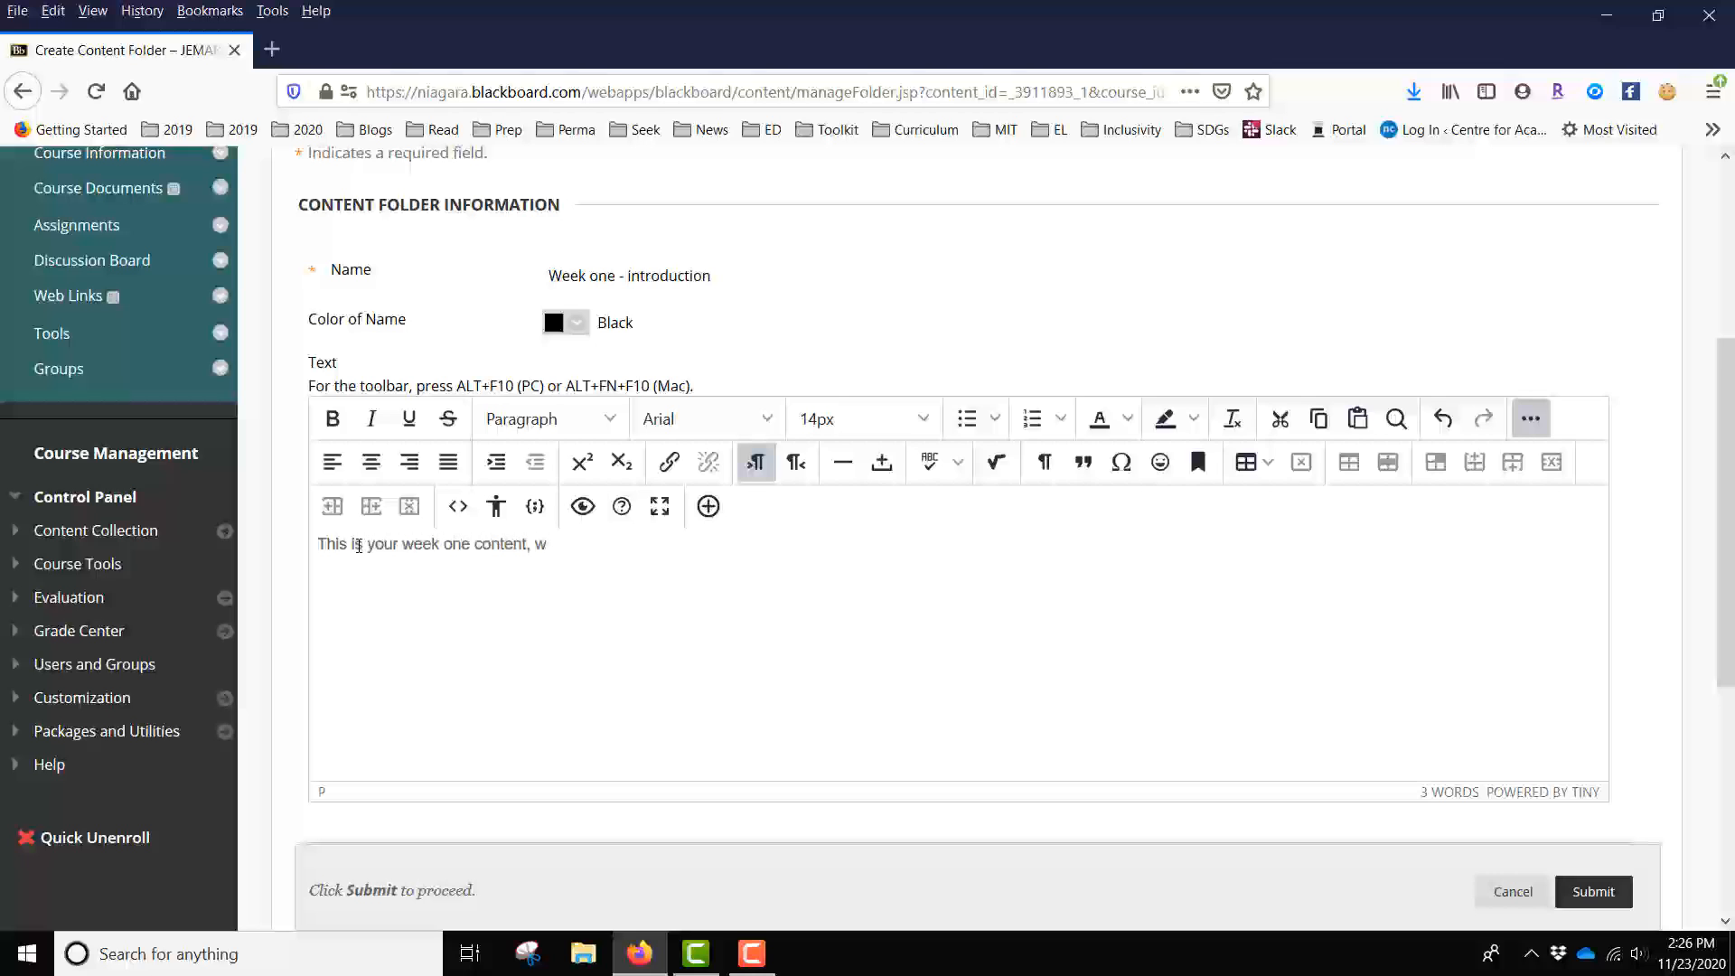
{"action": "type", "text": "hich will help to introduc"}
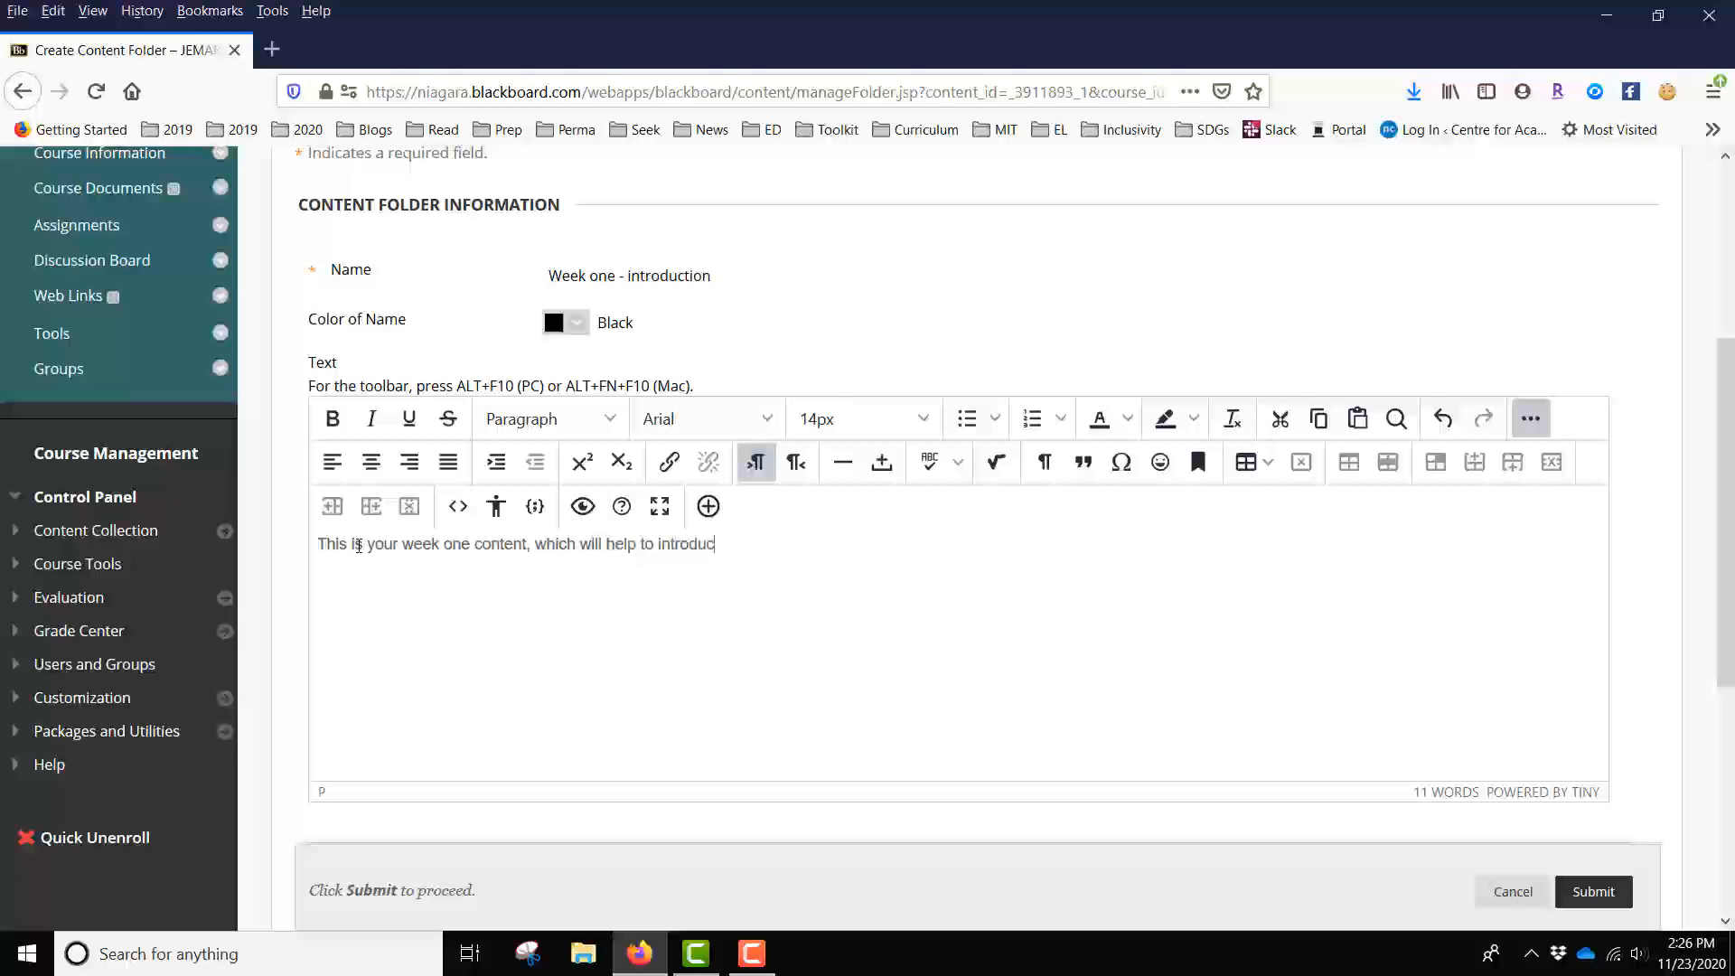
{"action": "type", "text": "e you to the course."}
Enable the folder's Display After date restriction, toggle Display Until on and off, and submit the folder.
{"action": "scroll", "coordinate": [1657, 611], "scroll_direction": "down", "scroll_amount": 4}
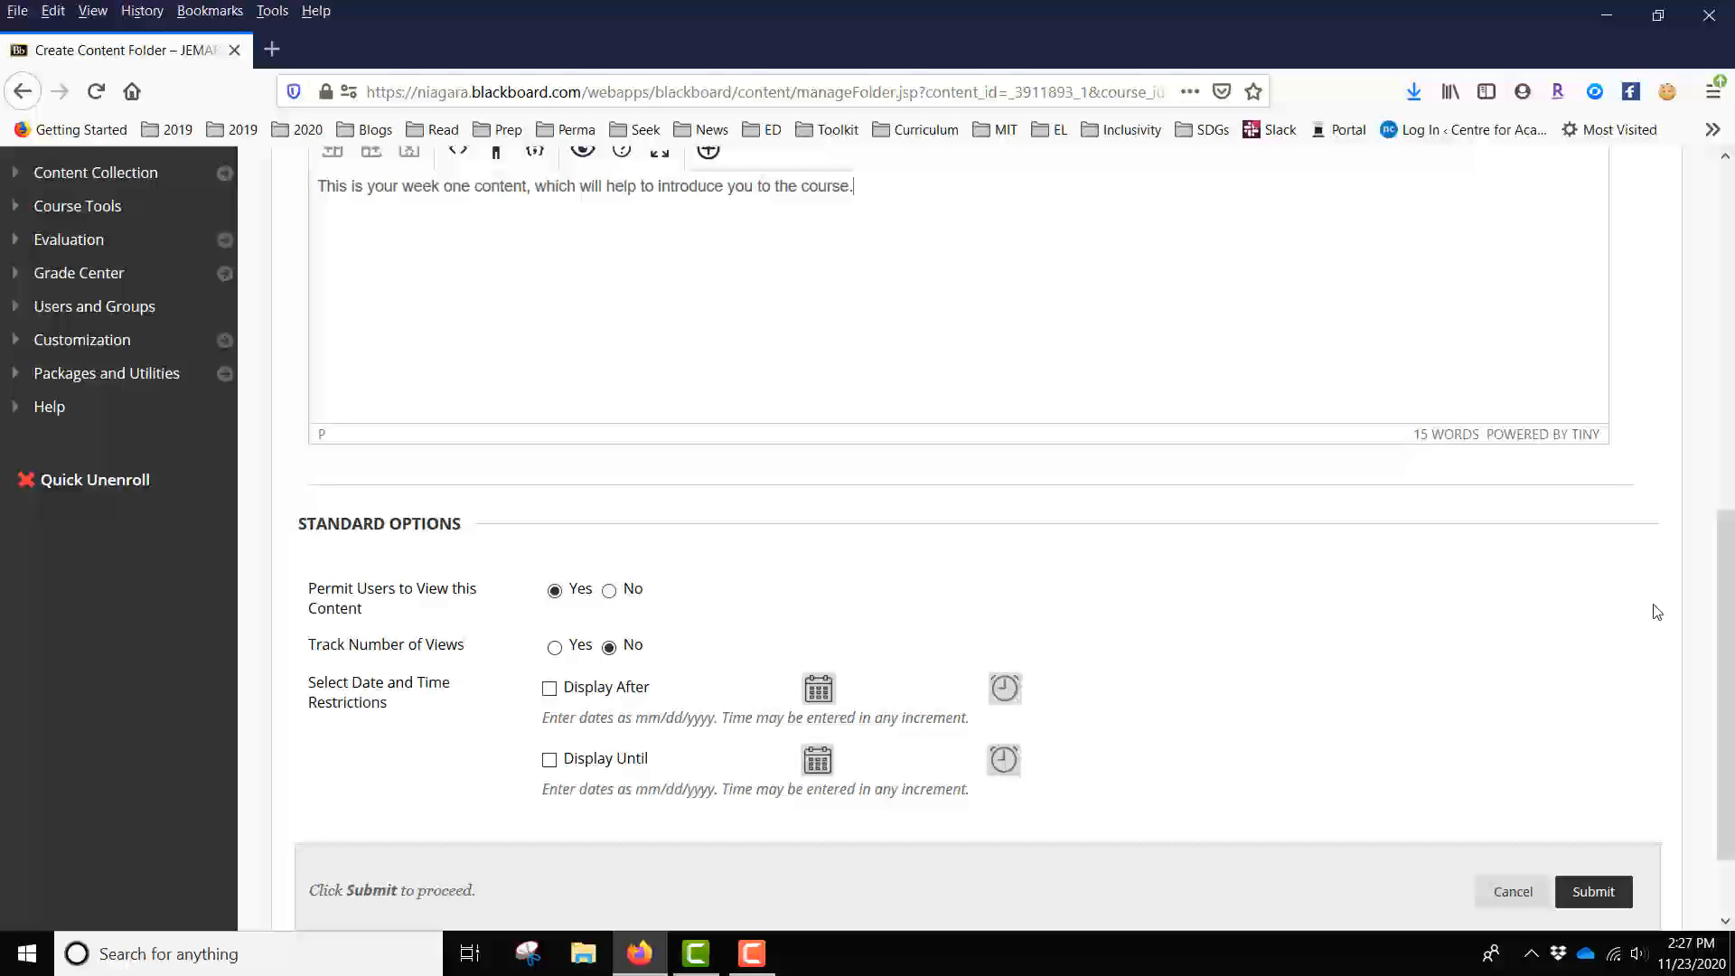
{"action": "scroll", "coordinate": [1657, 611], "scroll_direction": "down", "scroll_amount": 1}
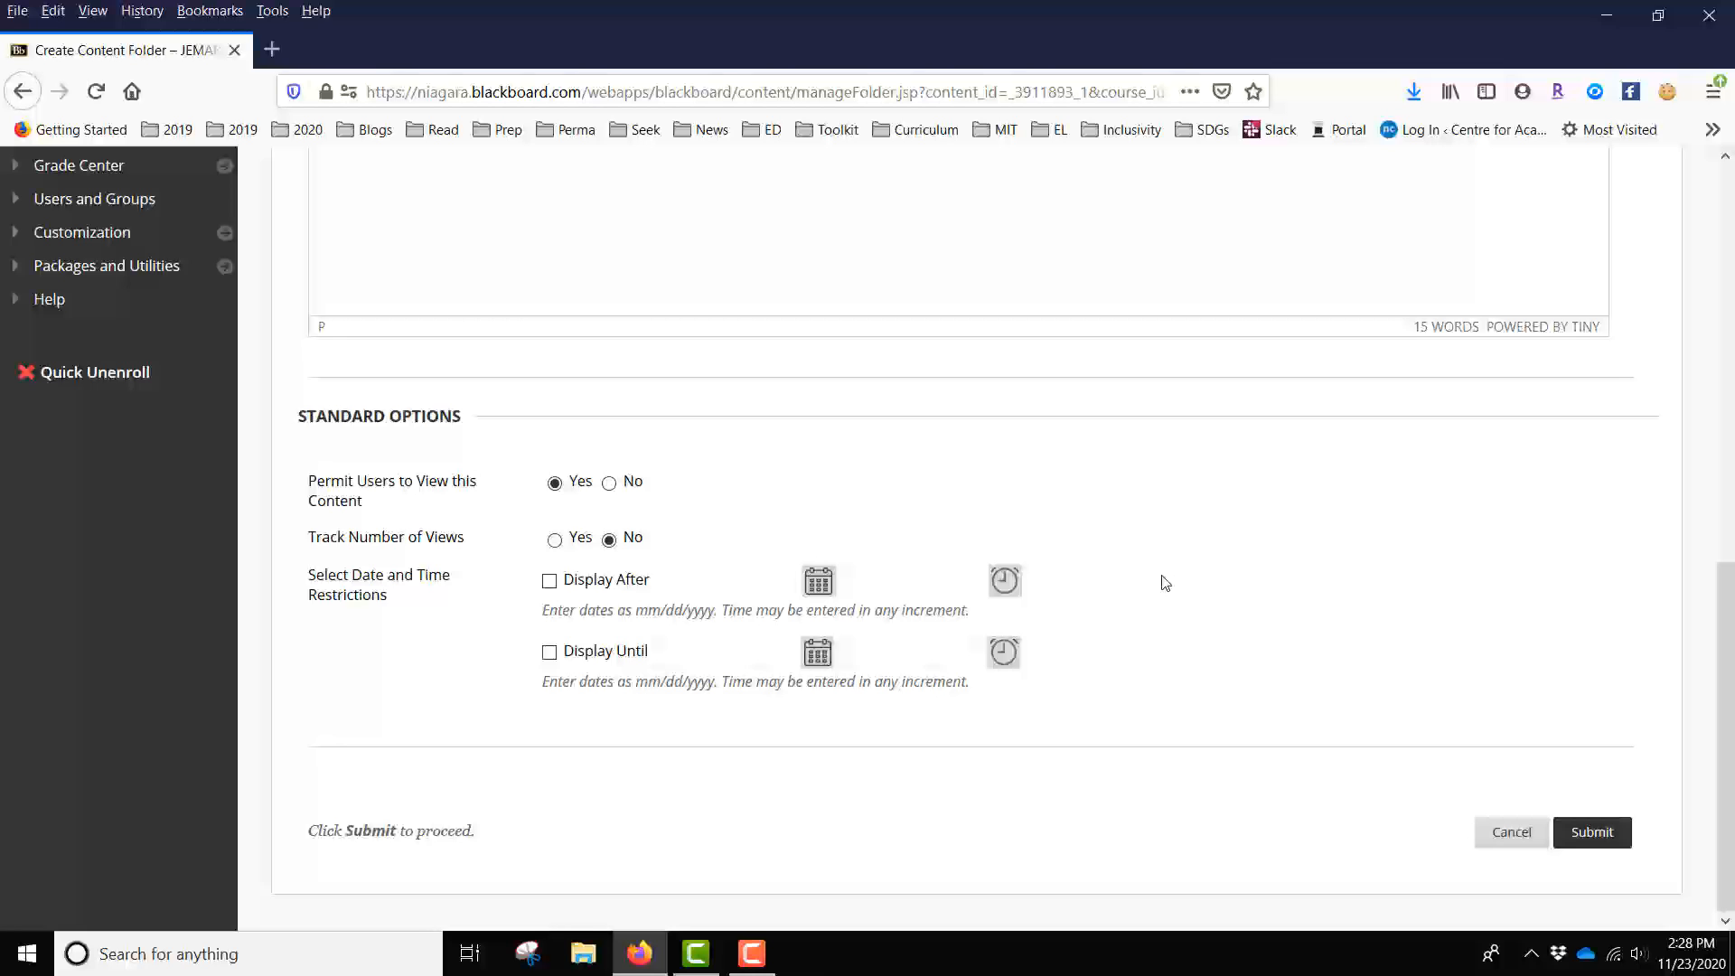
{"action": "left_click", "coordinate": [550, 581]}
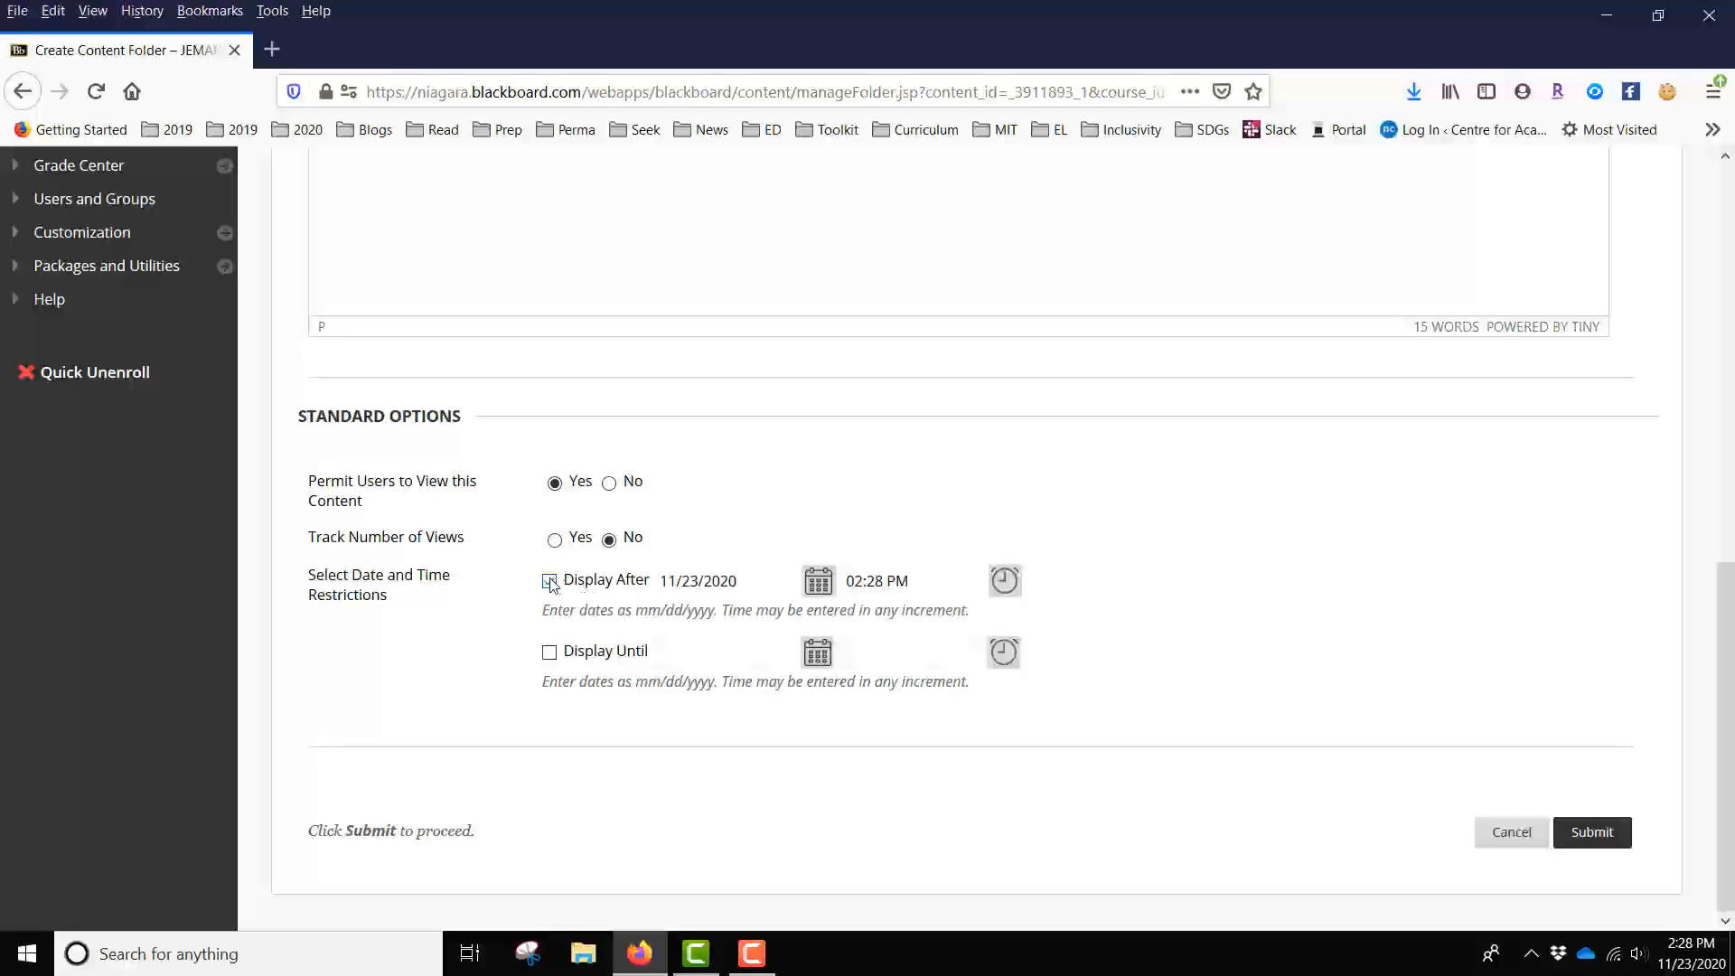
{"action": "left_click", "coordinate": [549, 654]}
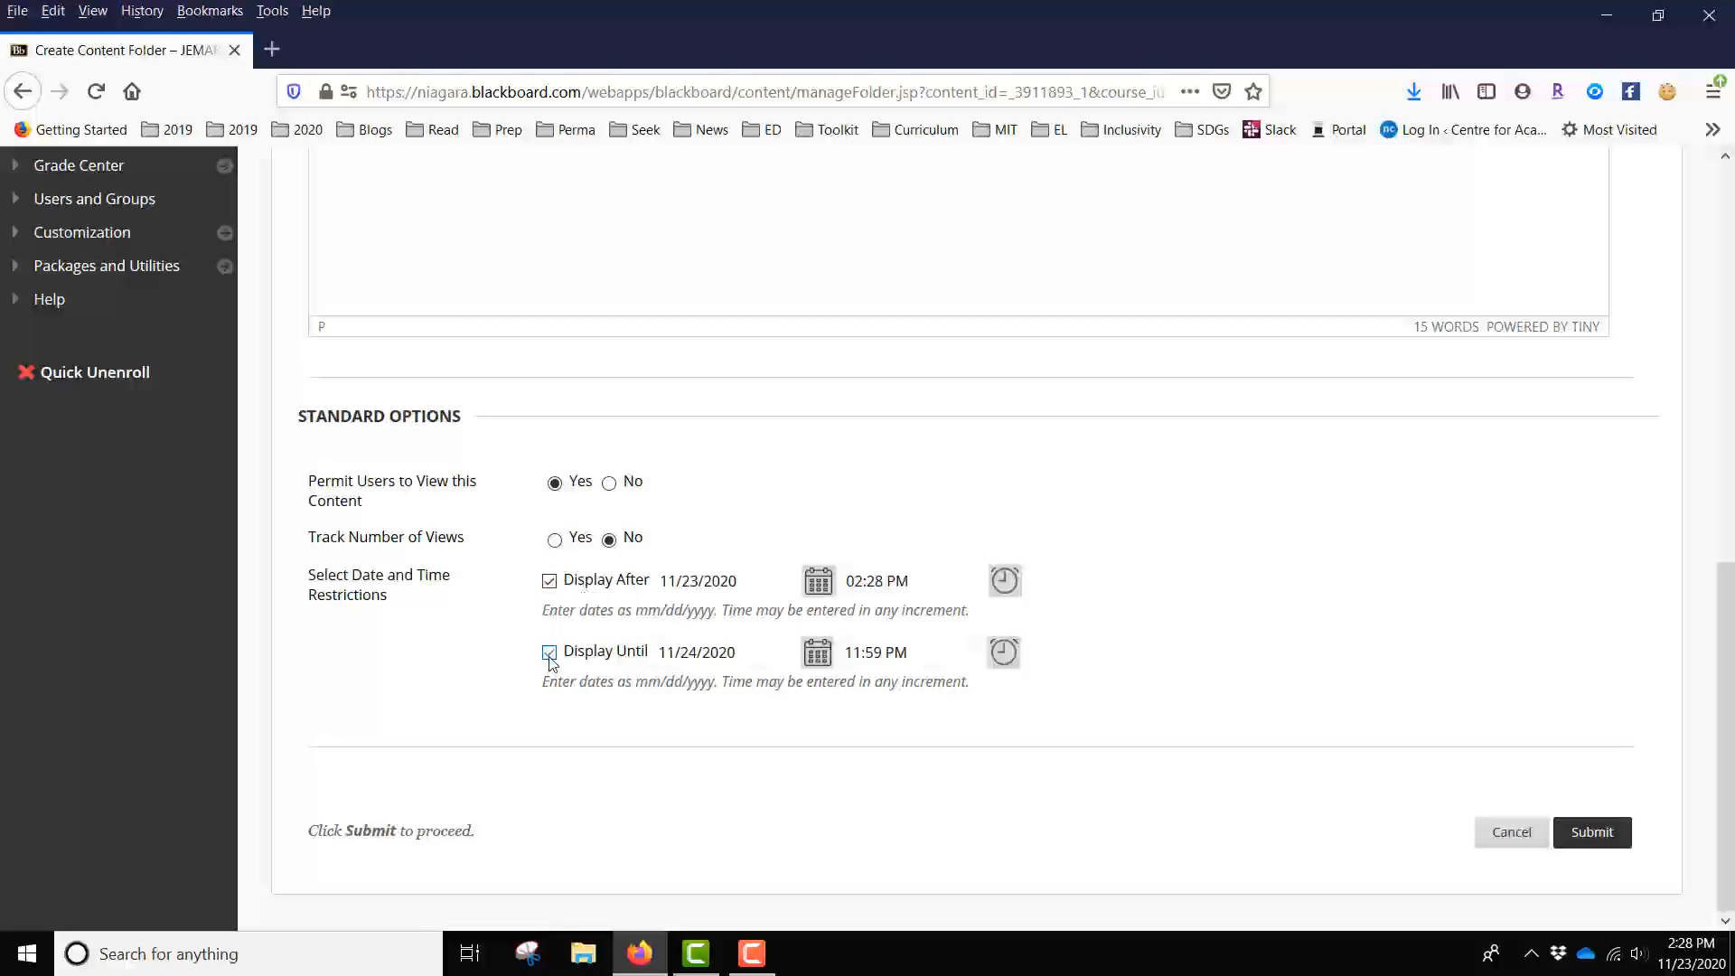
{"action": "left_click", "coordinate": [549, 654]}
{"action": "left_click", "coordinate": [1592, 832]}
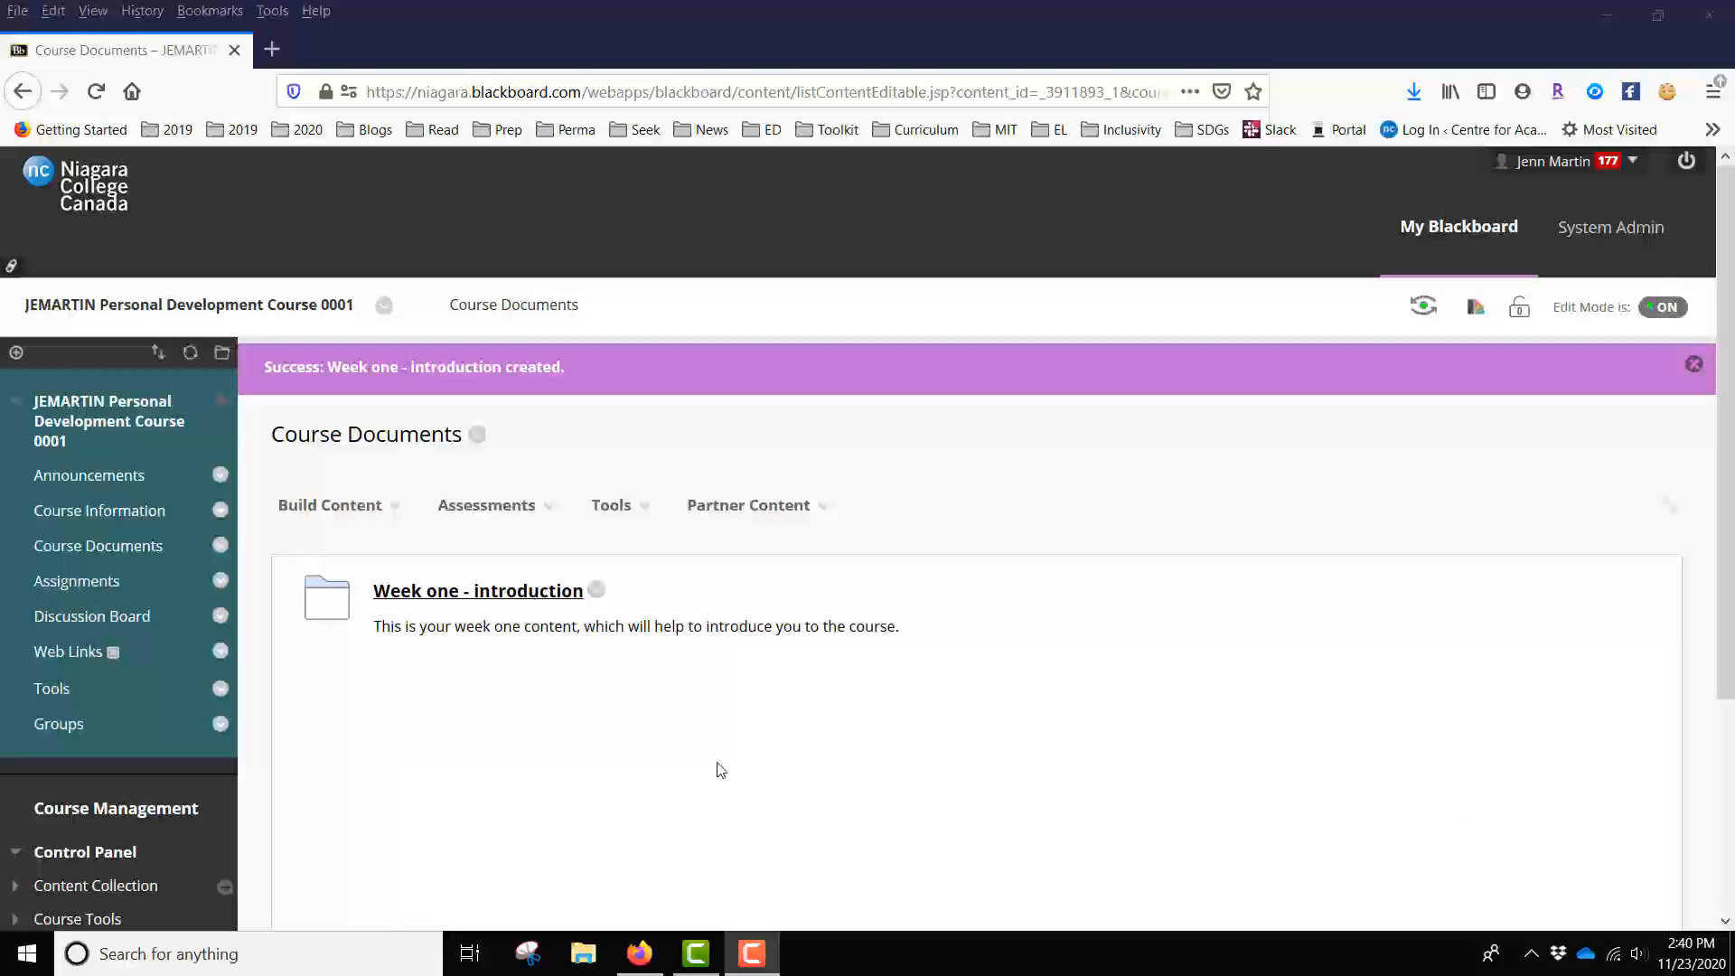
Start a new item inside the "Week one - introduction" folder and name it "Read - slides".
{"action": "left_click", "coordinate": [420, 596]}
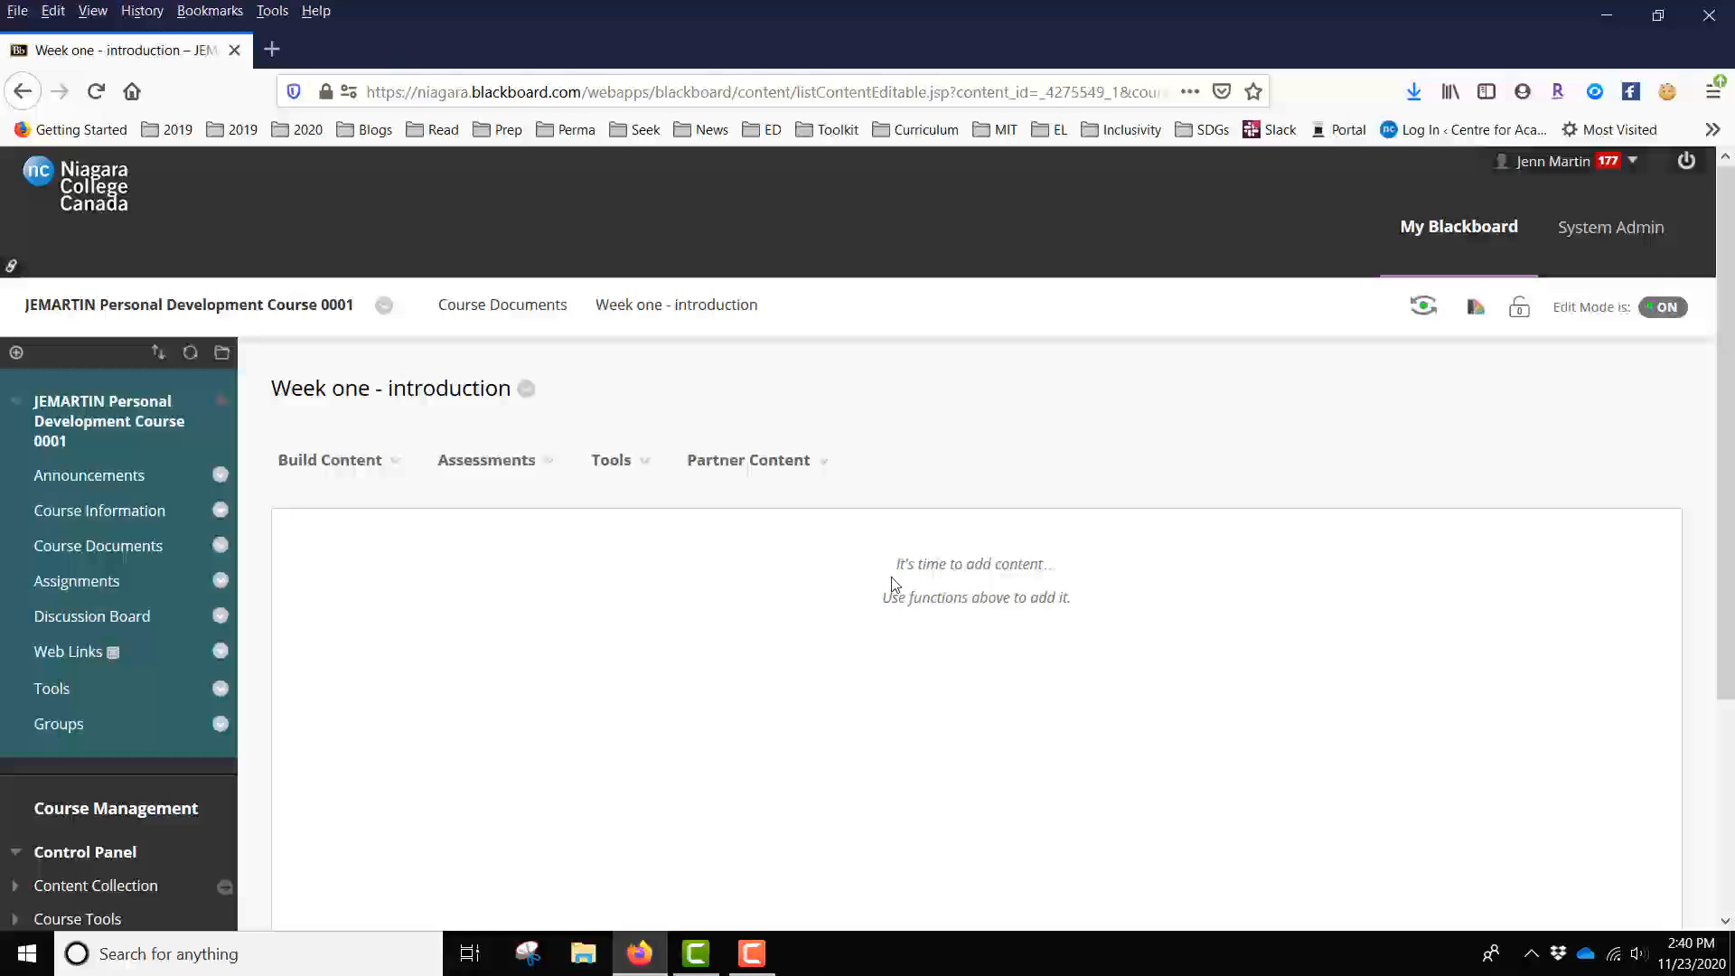
{"action": "left_click", "coordinate": [316, 465]}
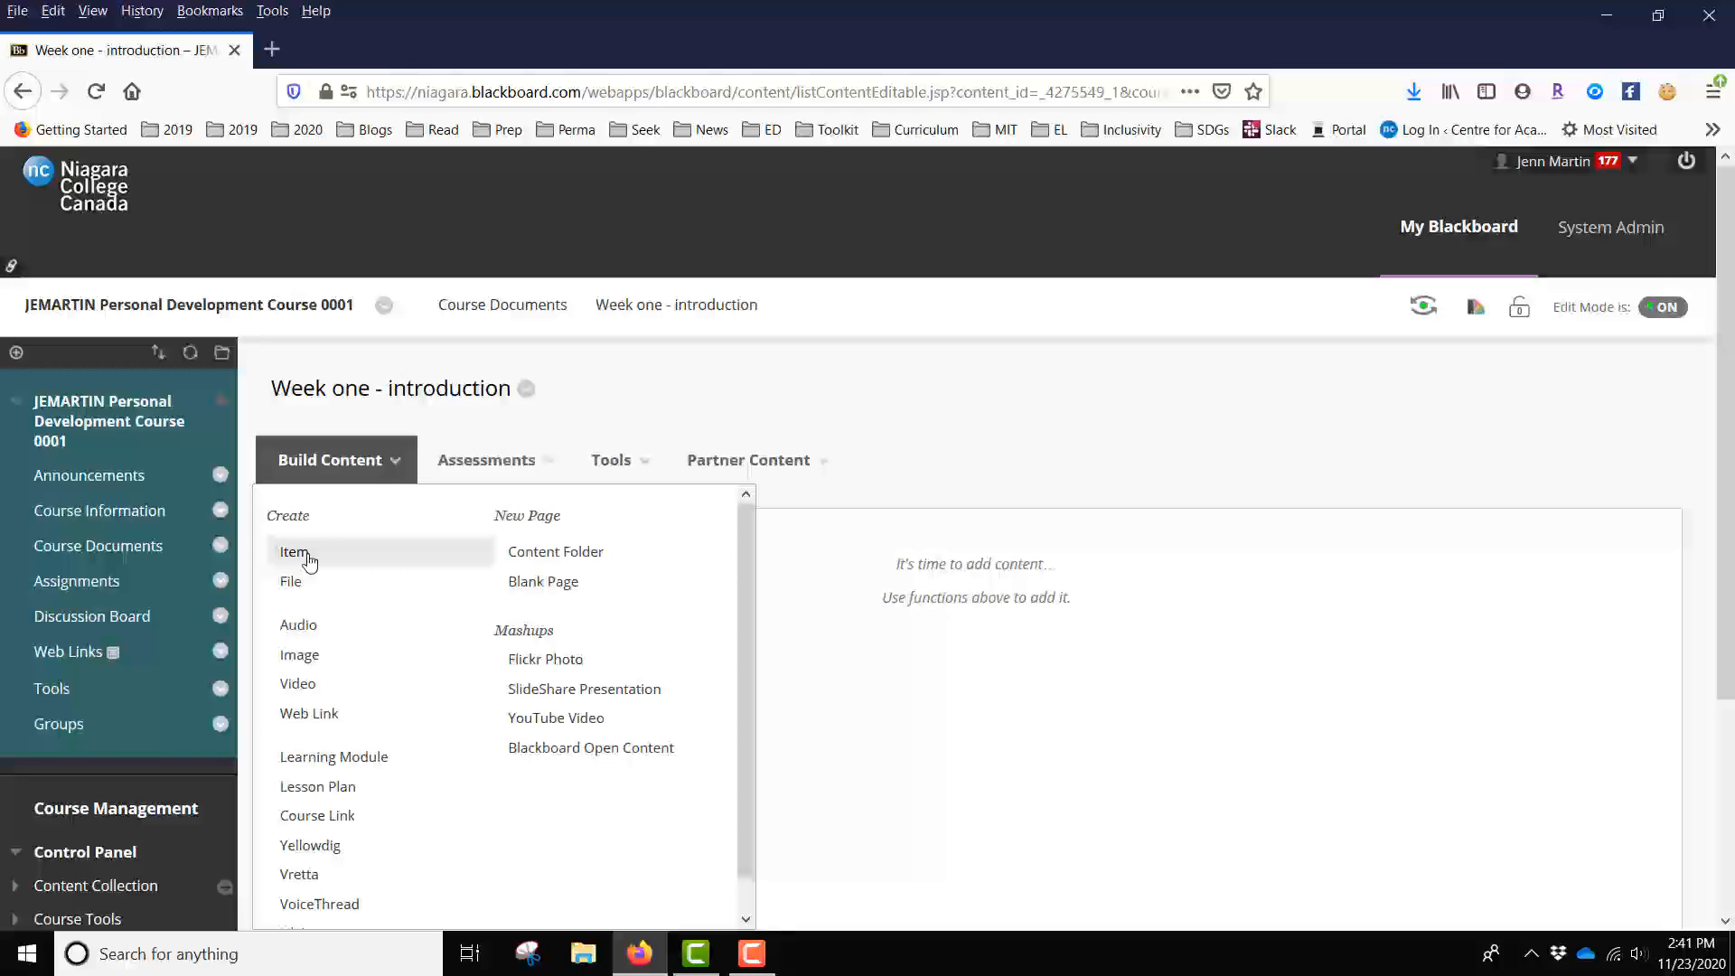
{"action": "left_click", "coordinate": [299, 552]}
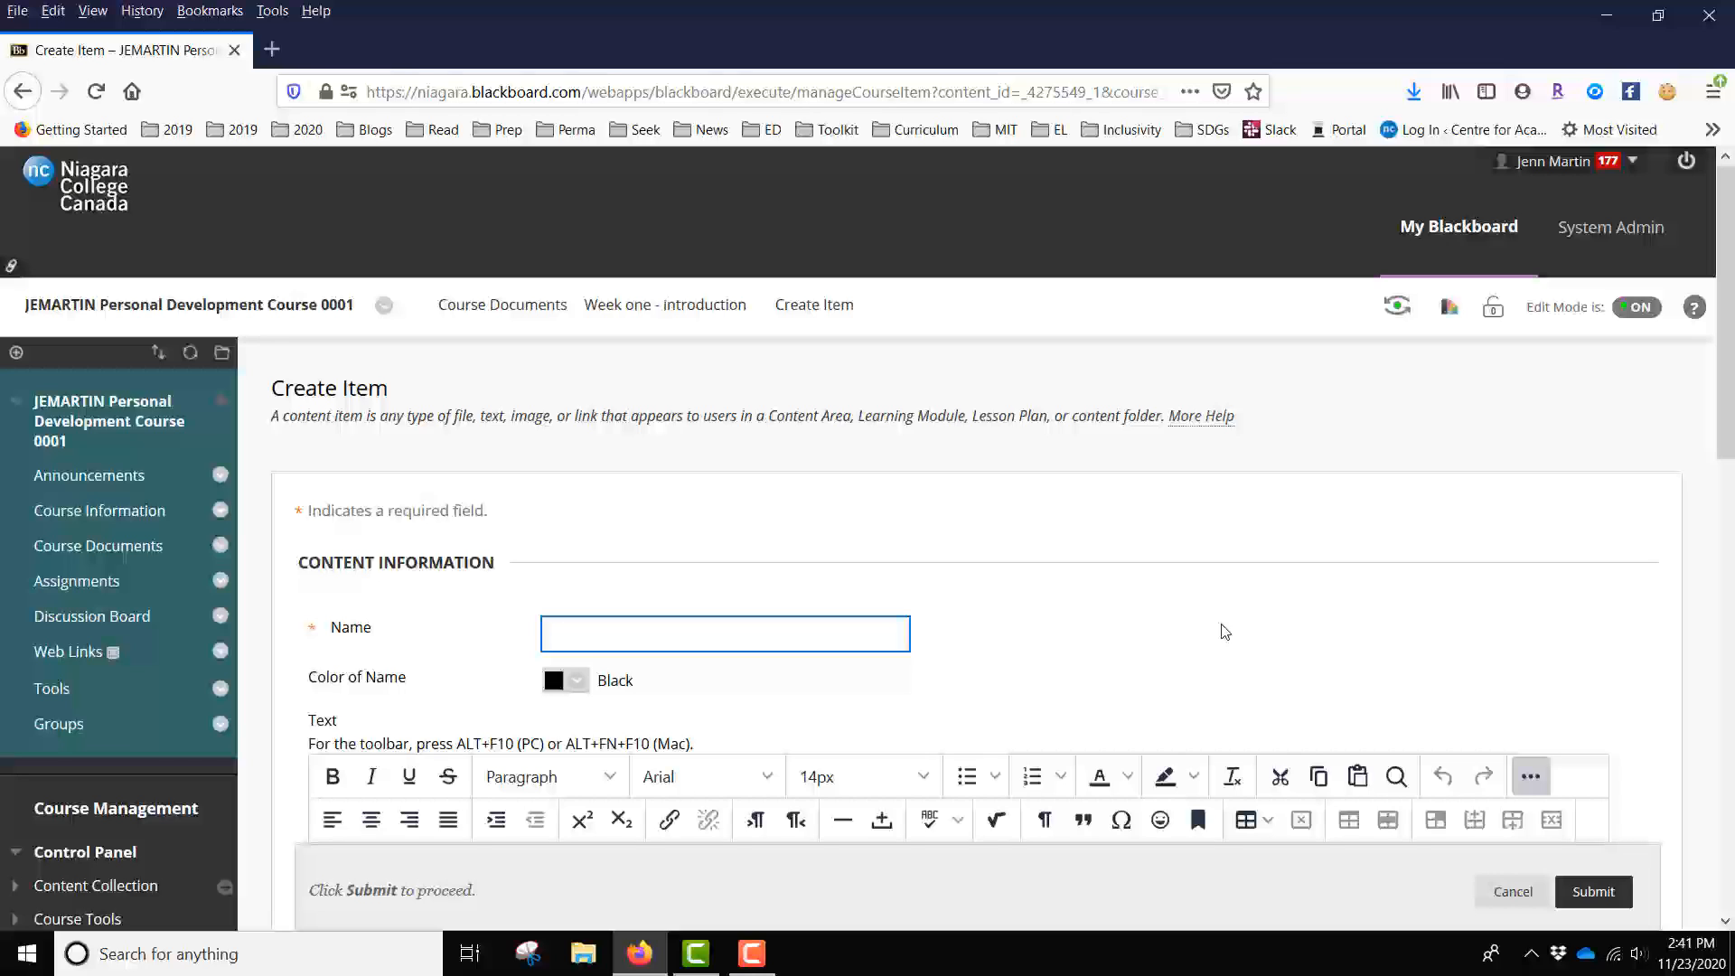
{"action": "type", "text": "Read - slides"}
Enter the text "Please review these week one slides, and pay particular attention to some of the questions that are asked throughout. We'll be revisiting them this week.".
{"action": "scroll", "coordinate": [1250, 561], "scroll_direction": "down", "scroll_amount": 3}
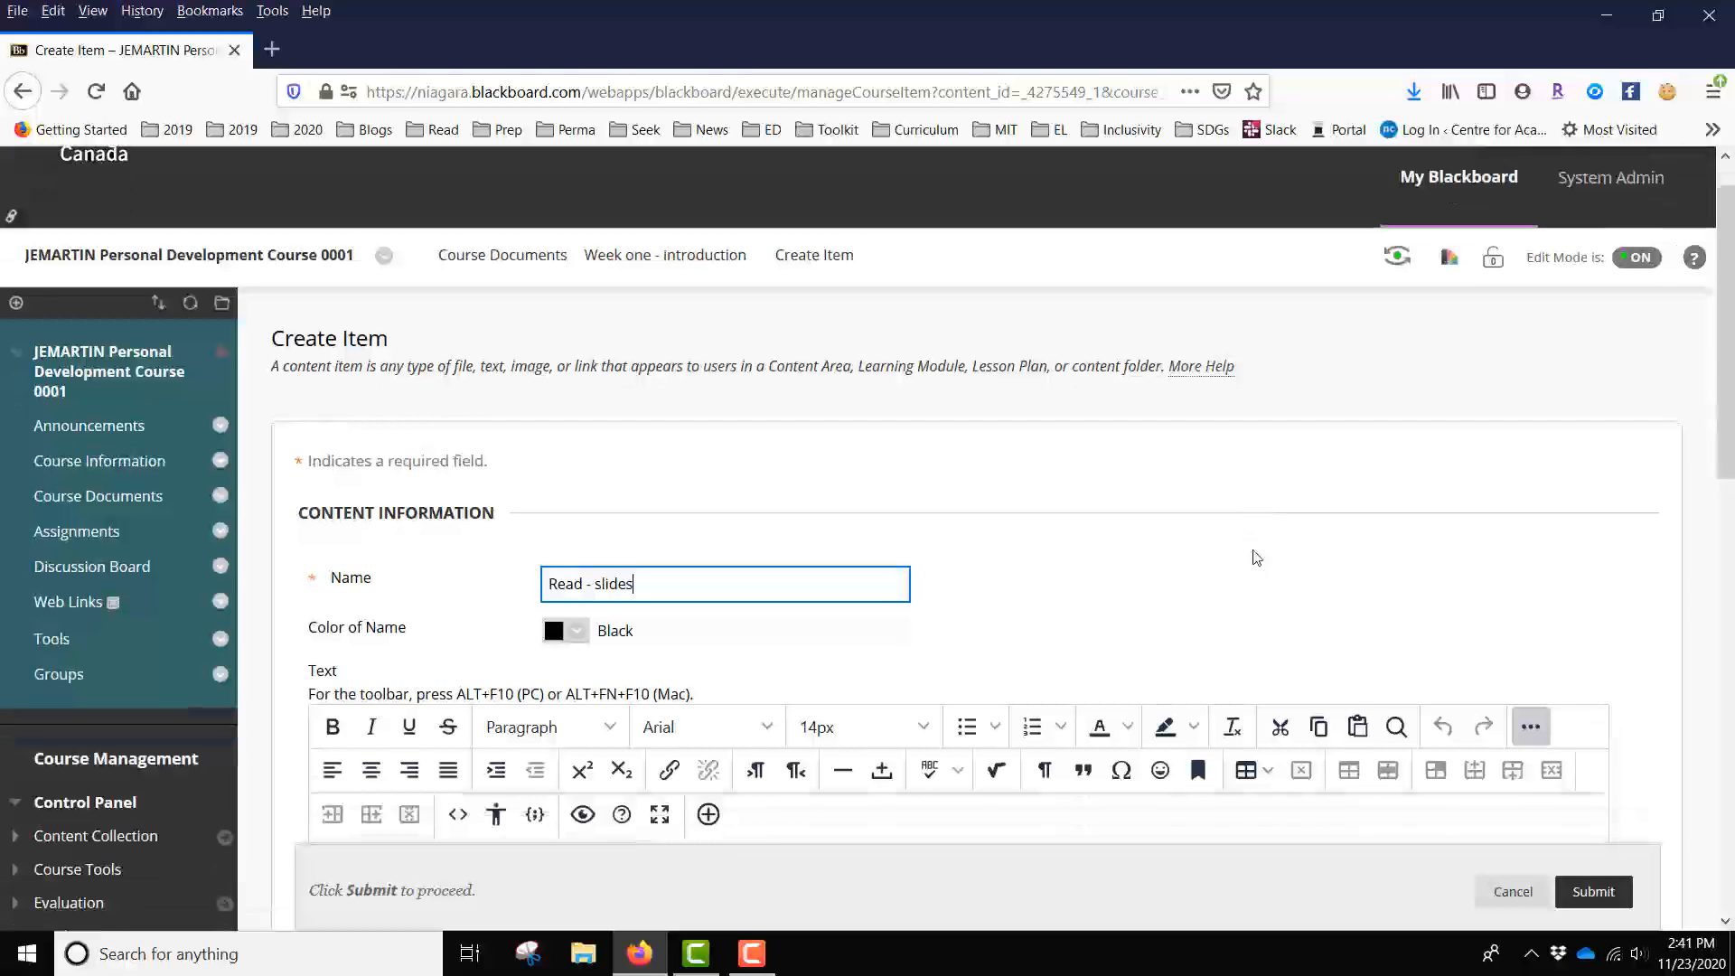
{"action": "scroll", "coordinate": [1686, 598], "scroll_direction": "down", "scroll_amount": 4}
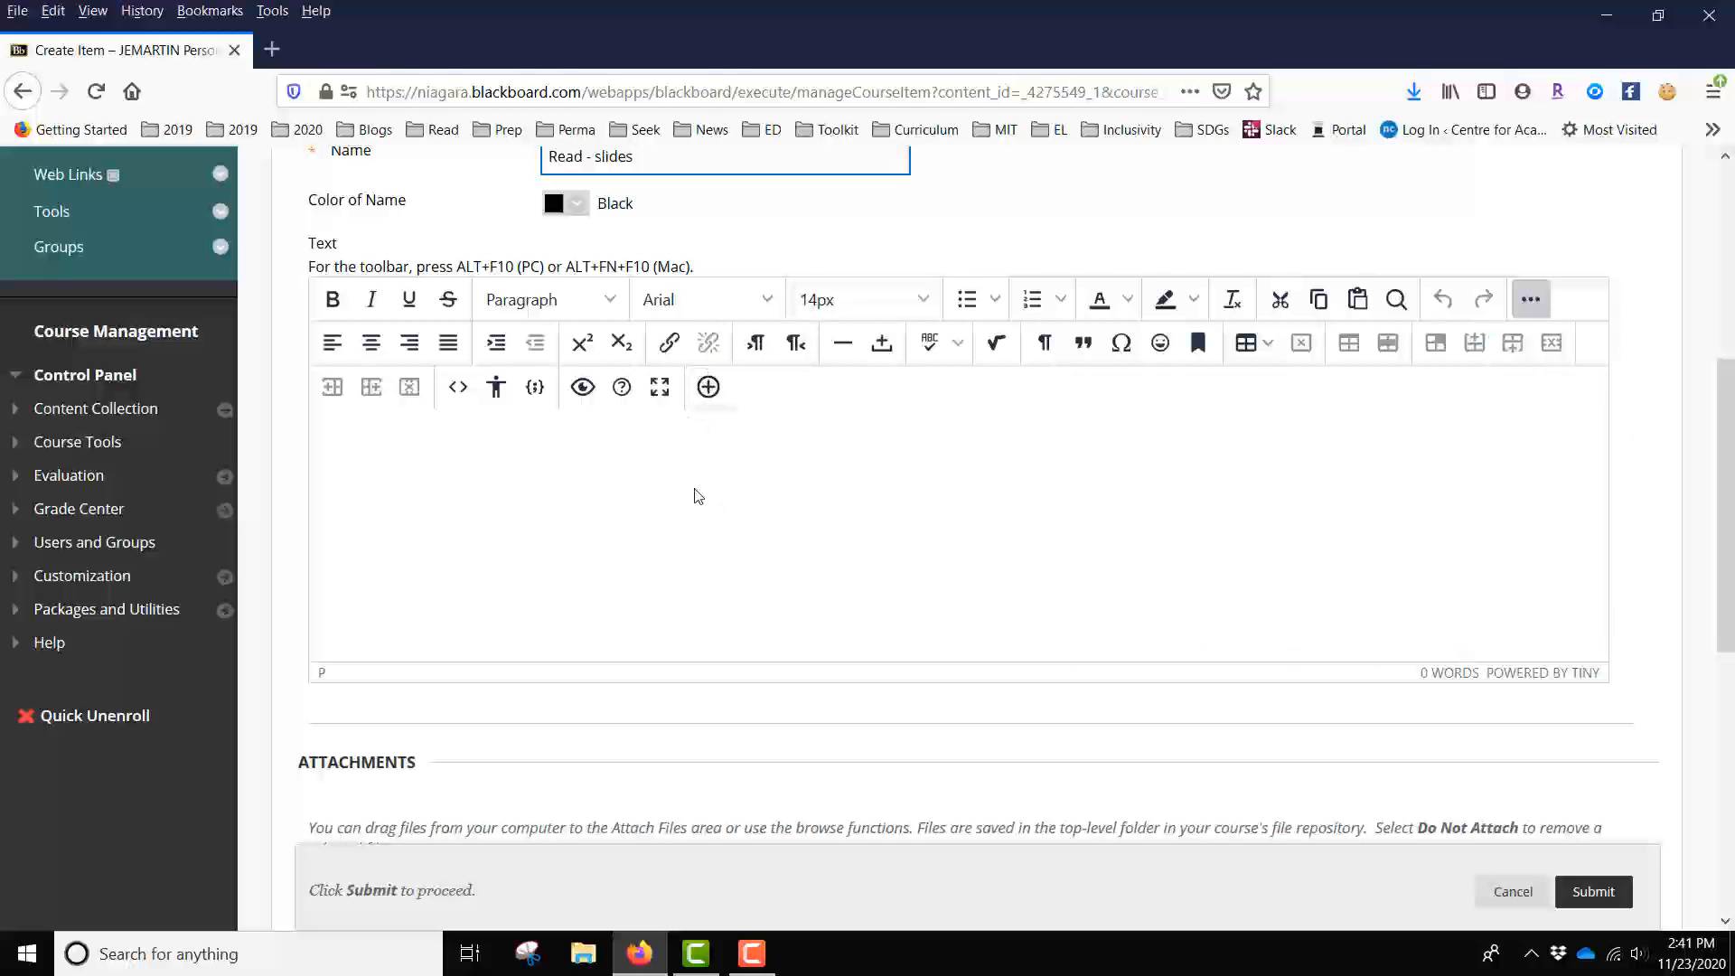
{"action": "left_click", "coordinate": [631, 440]}
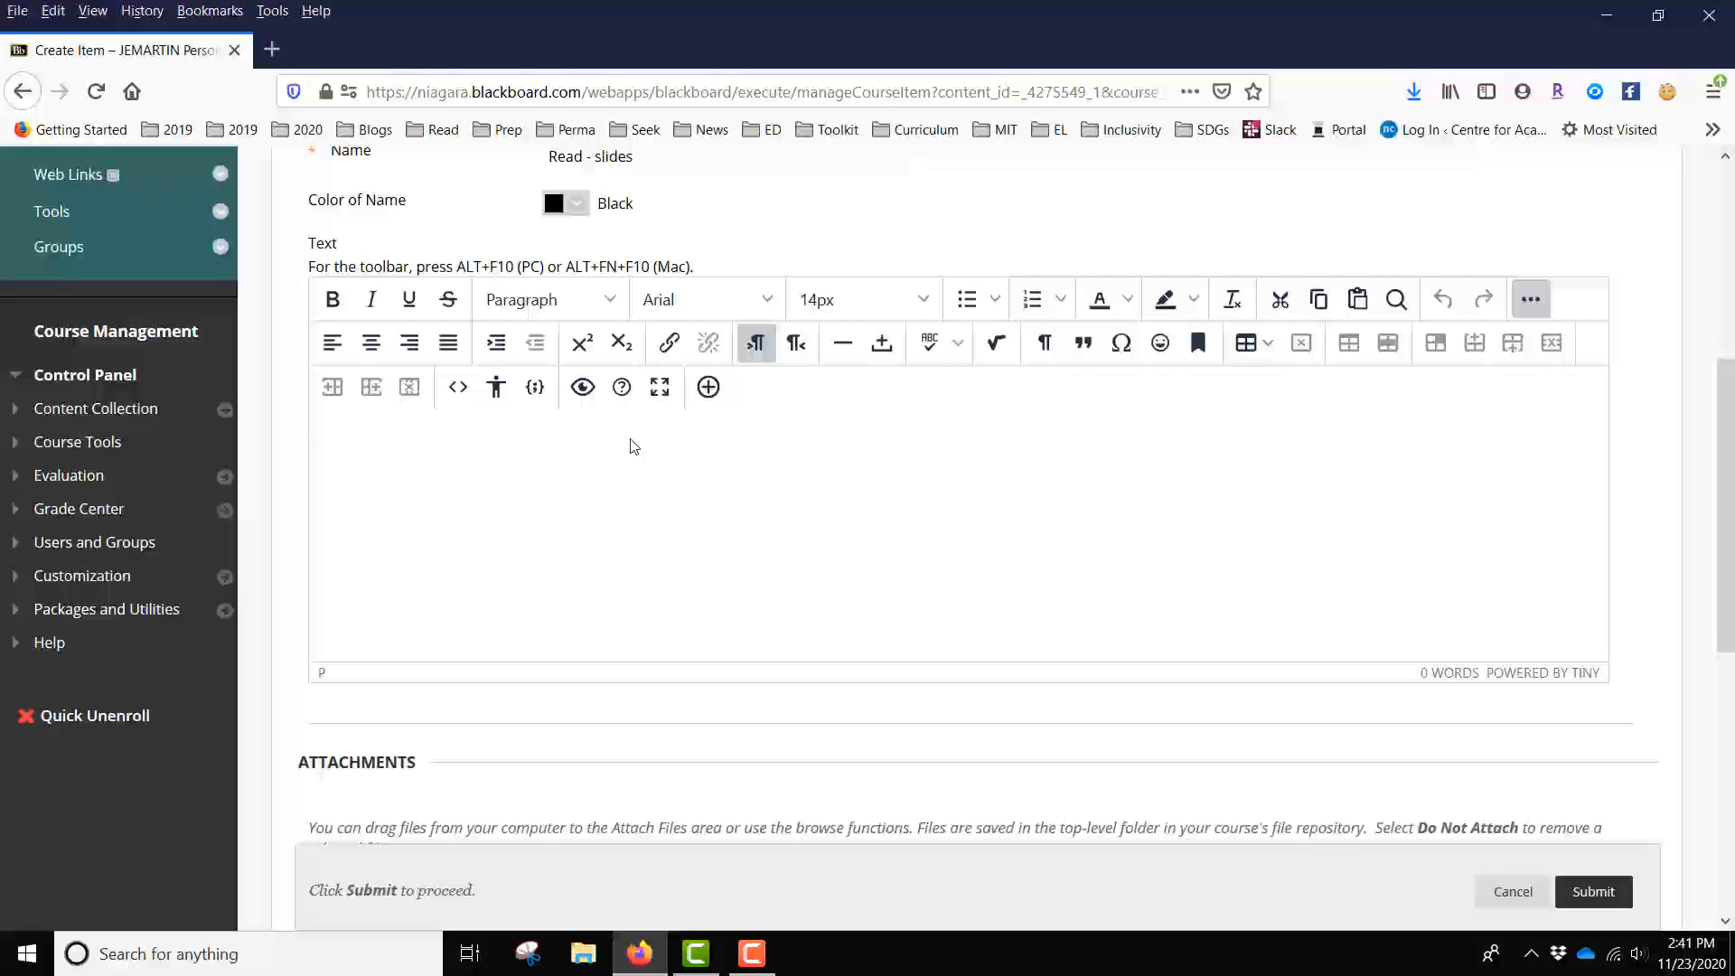
{"action": "type", "text": "Please review these week"}
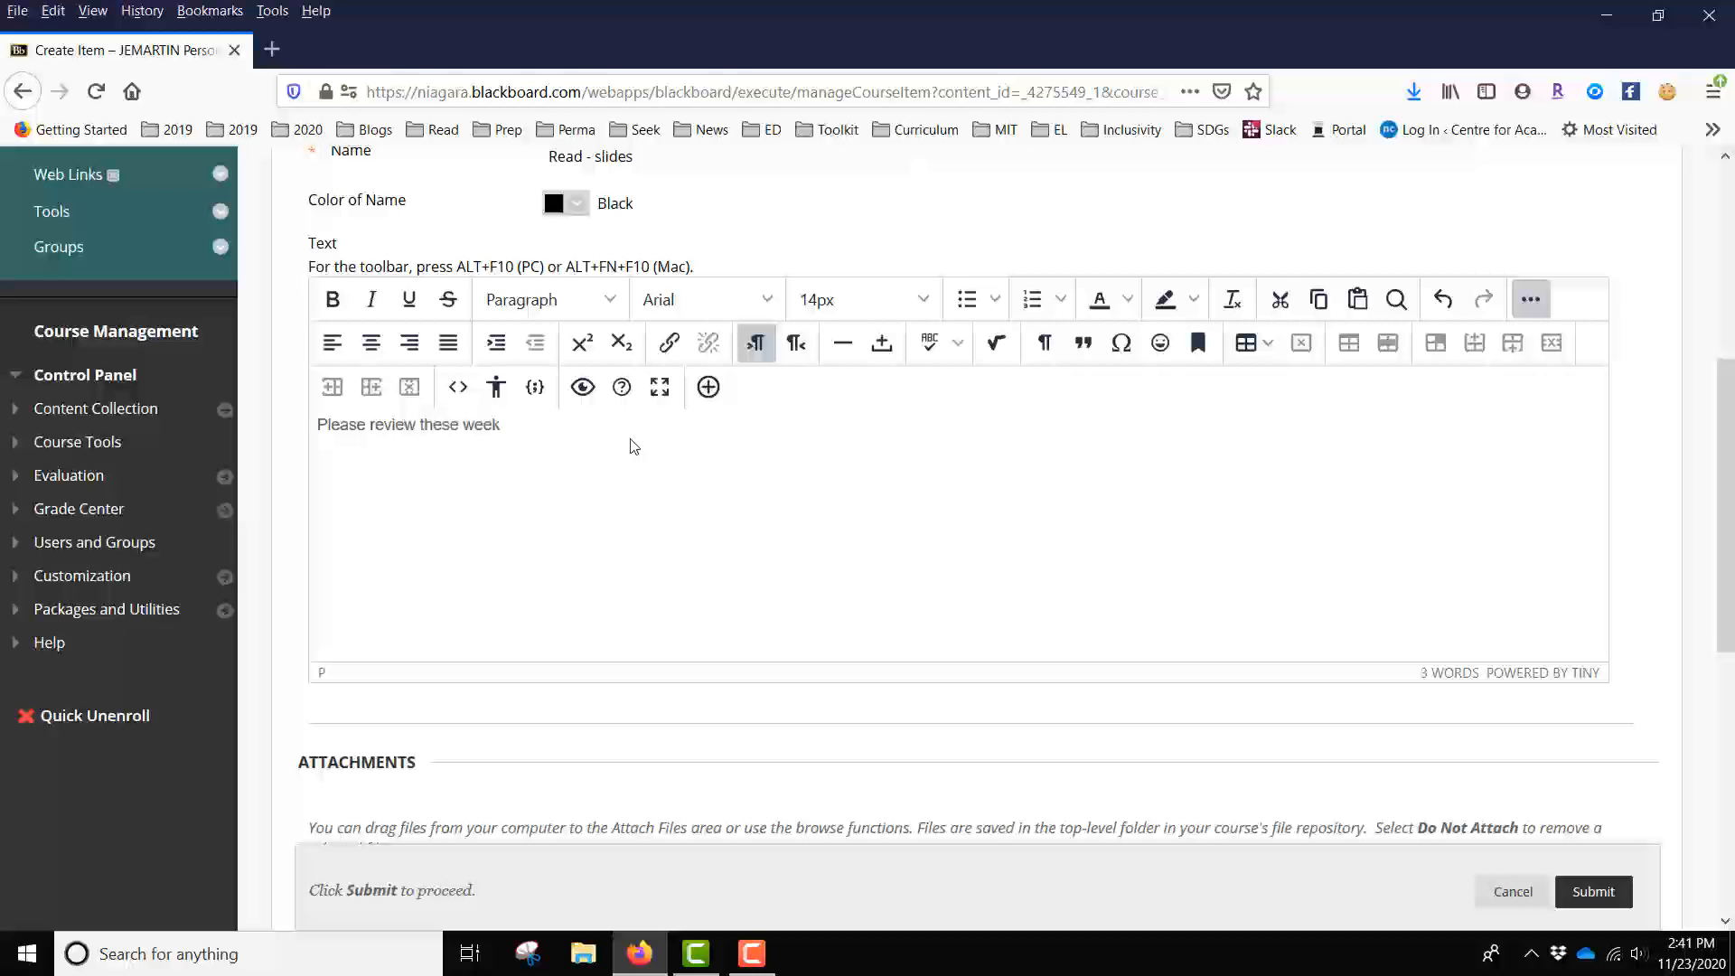
{"action": "type", "text": " one slides, and pay particular attention to"}
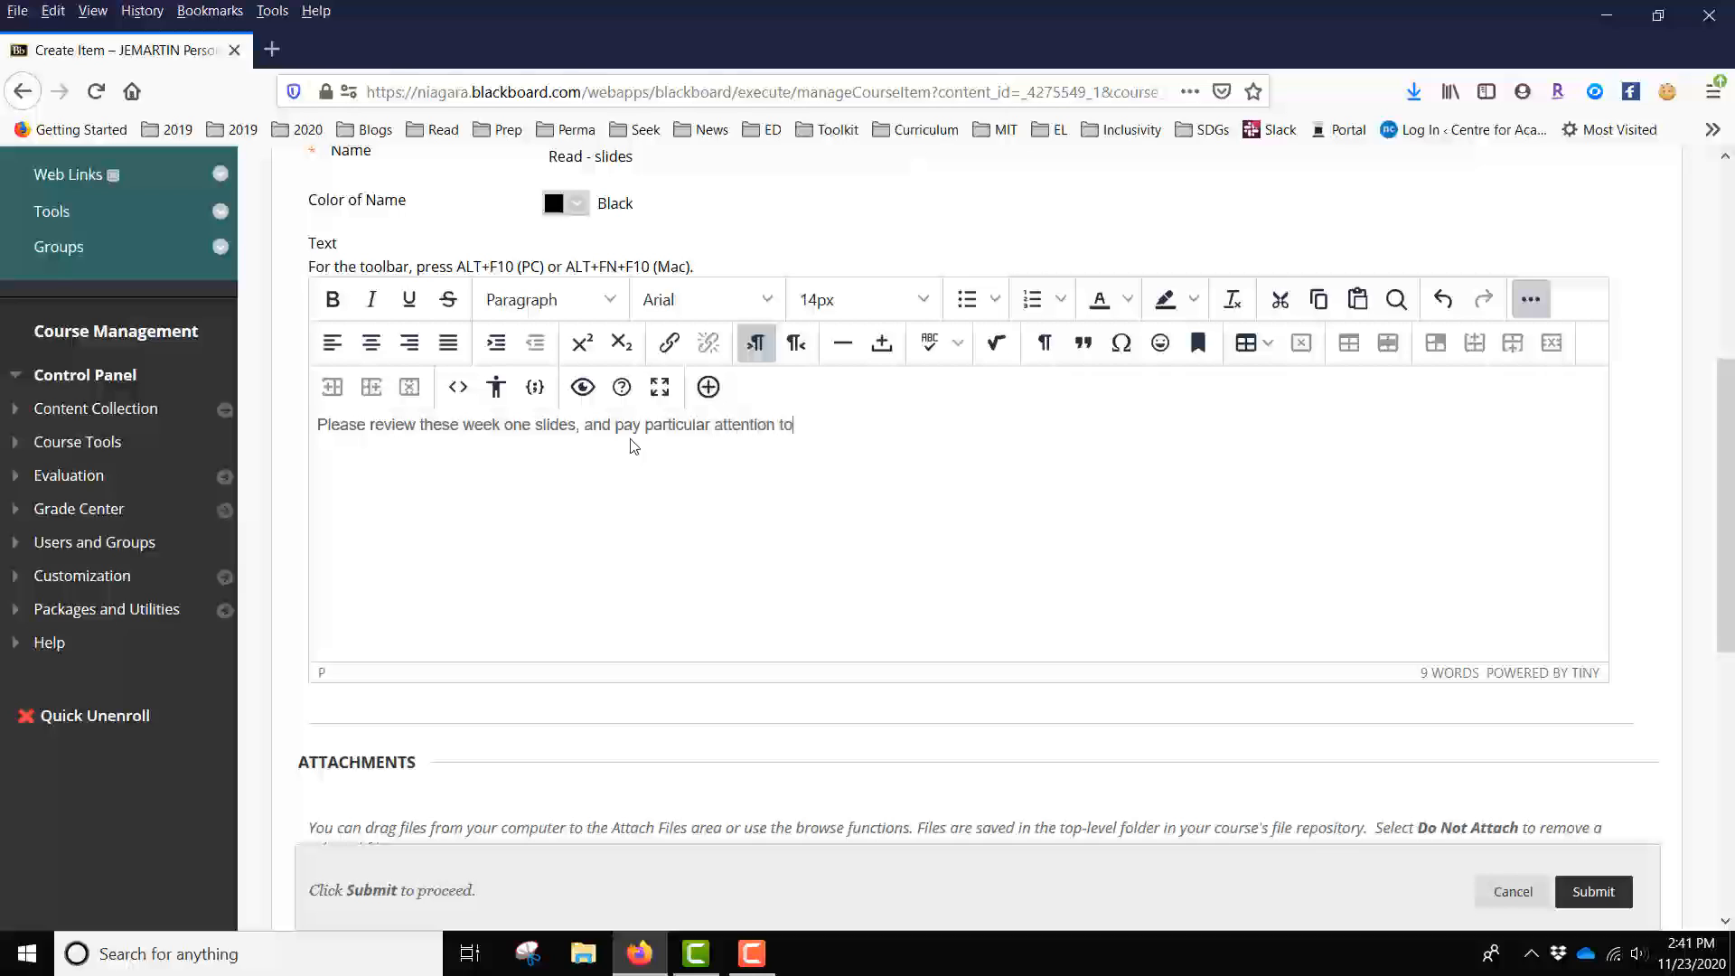
{"action": "type", "text": " some of the questions that are "}
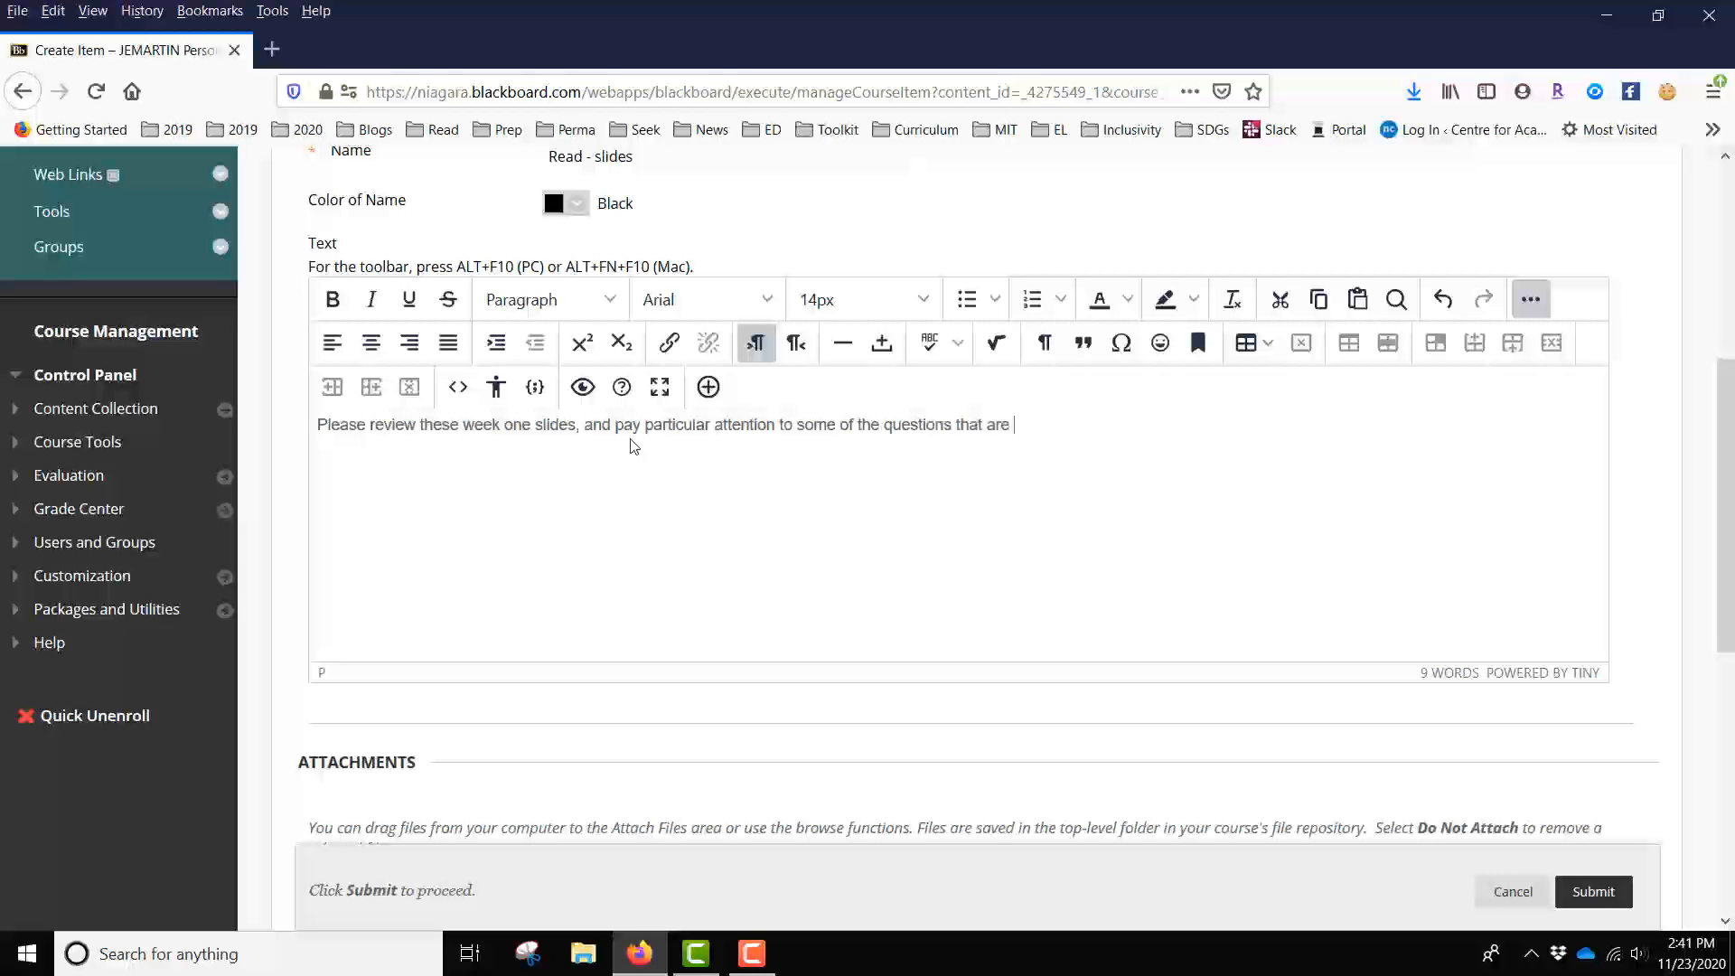
{"action": "type", "text": "asked throughout.  We'll be revisin"}
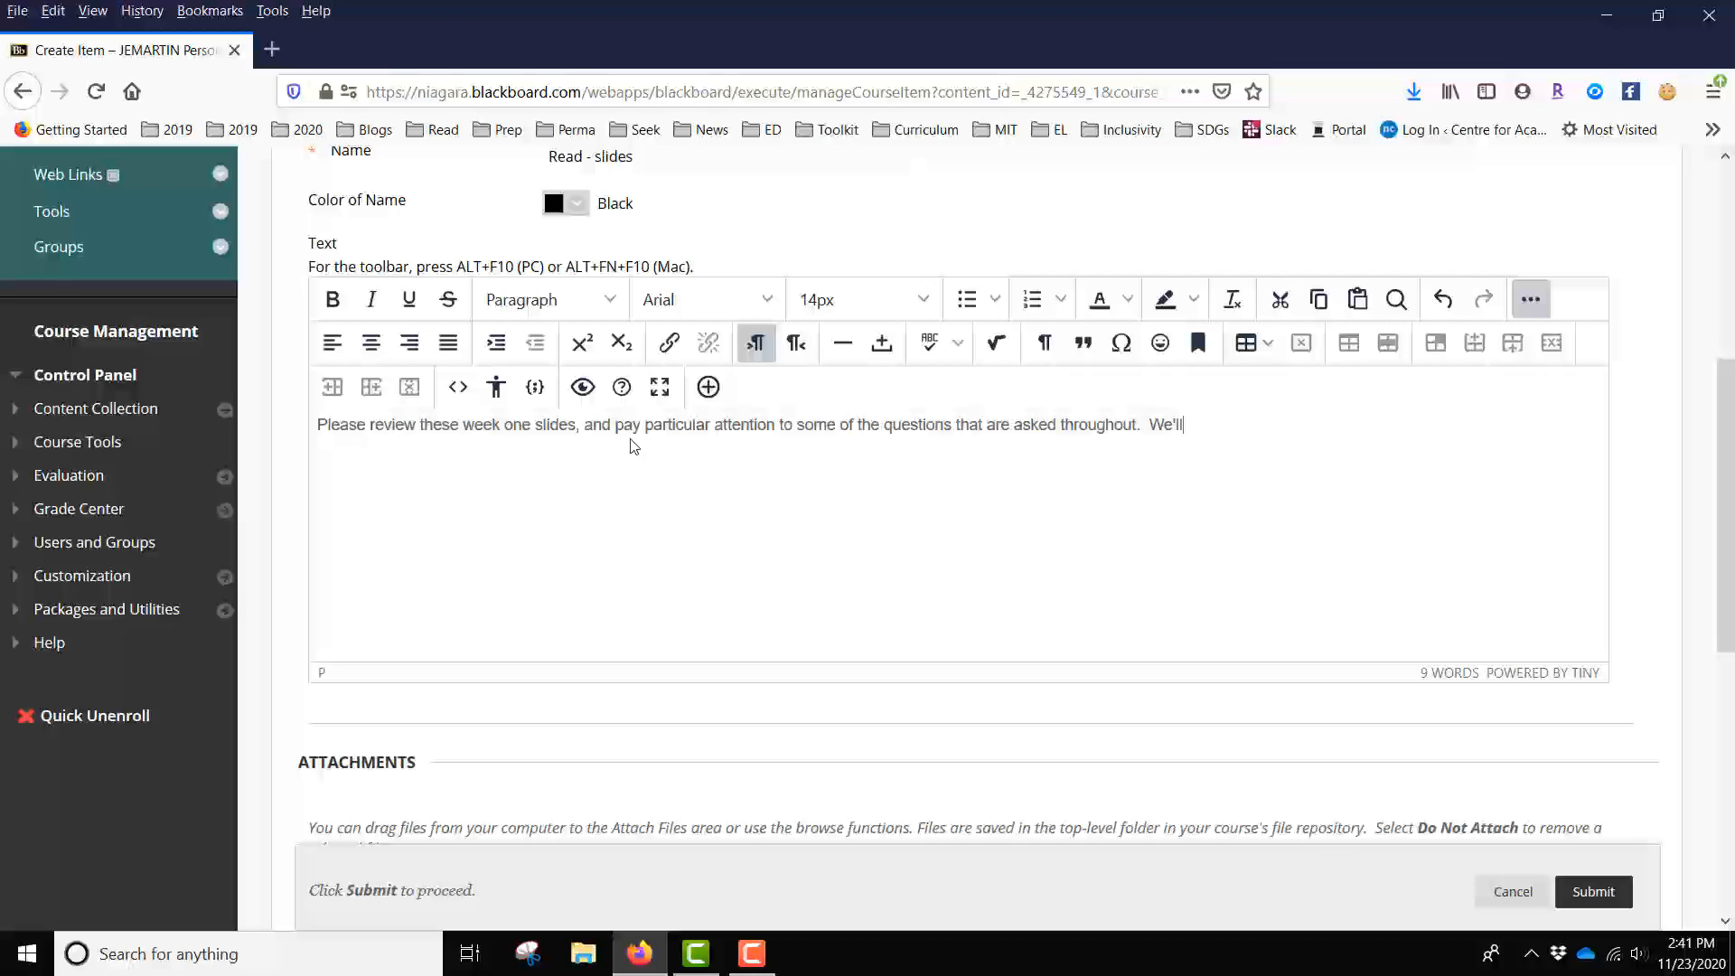
{"action": "key", "text": "BackSpace"}
{"action": "key", "text": "BackSpace"}
{"action": "type", "text": "iting them this week."}
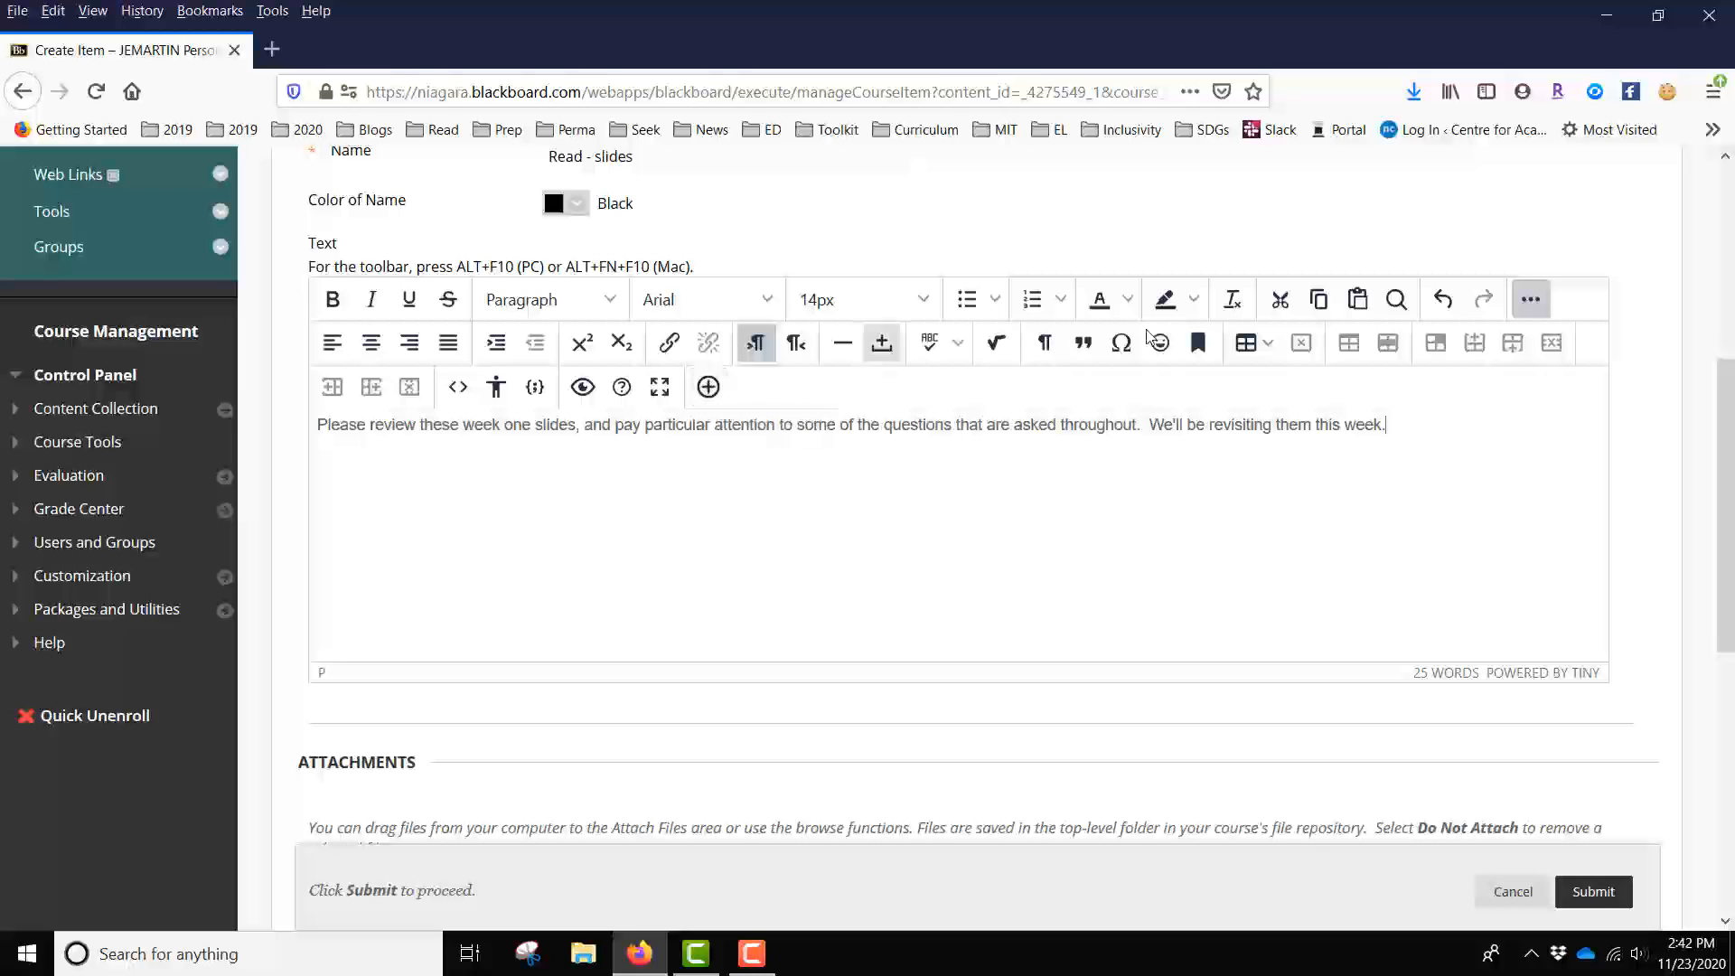
Insert the local file "UWBW - Slides" from the "UWBW - files" folder below the item's text.
{"action": "left_click", "coordinate": [1531, 300]}
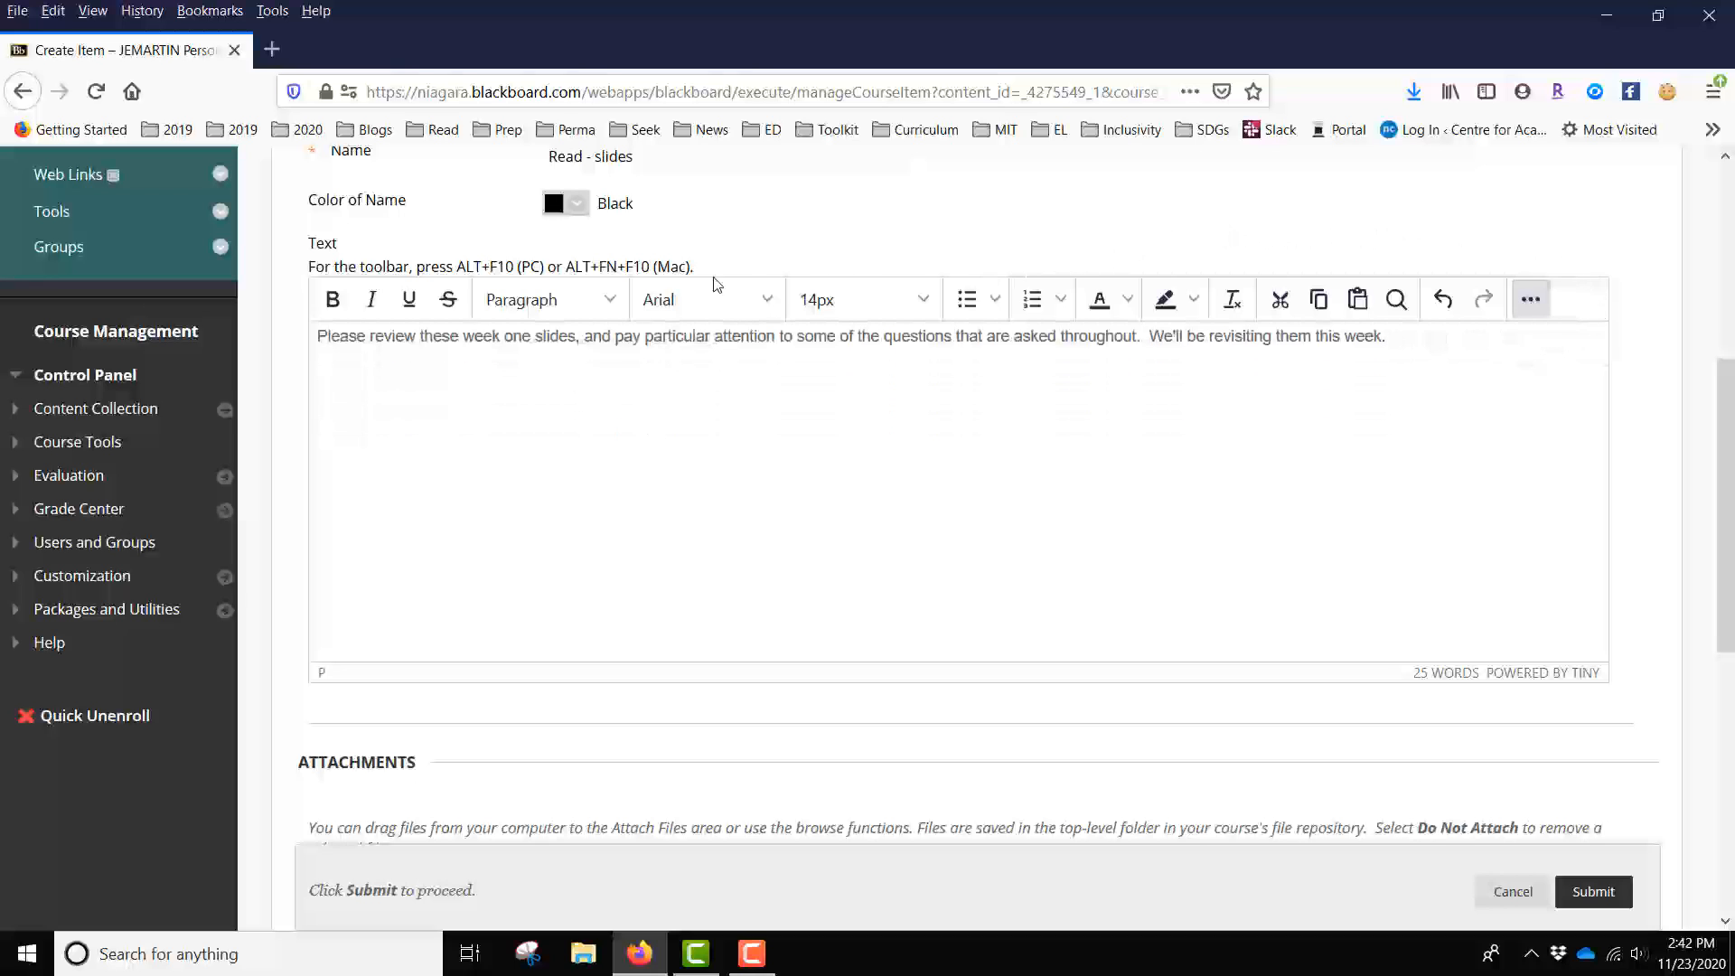
{"action": "left_click", "coordinate": [1530, 299]}
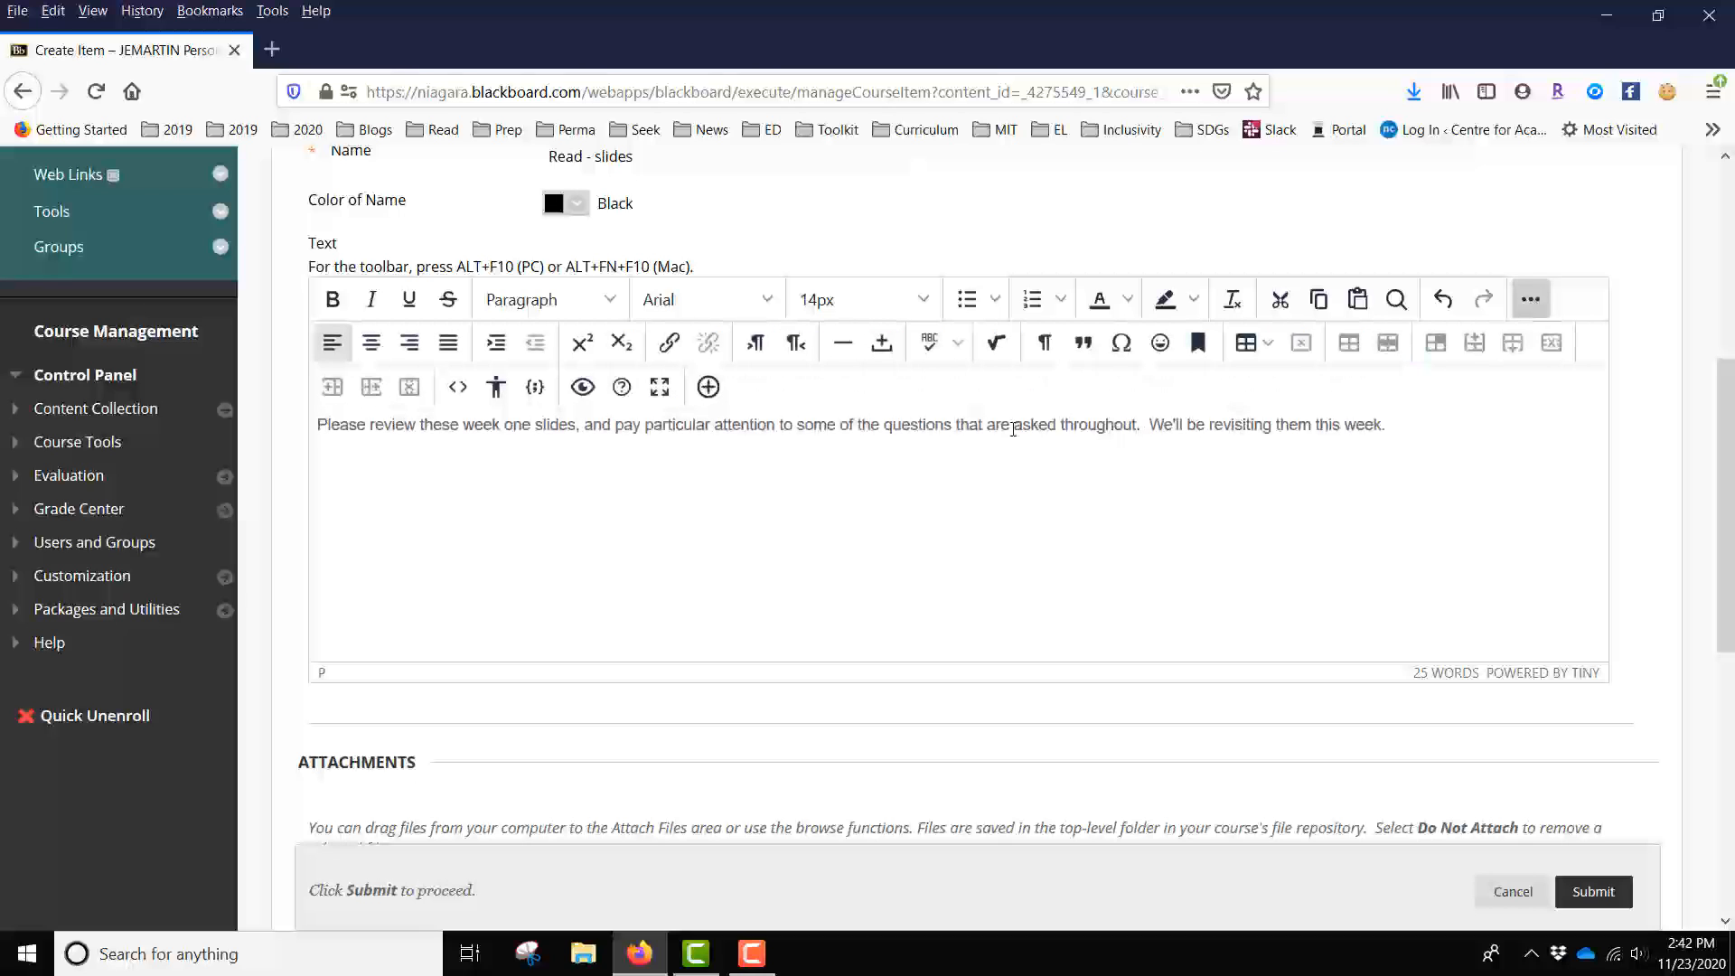
{"action": "left_click", "coordinate": [709, 388]}
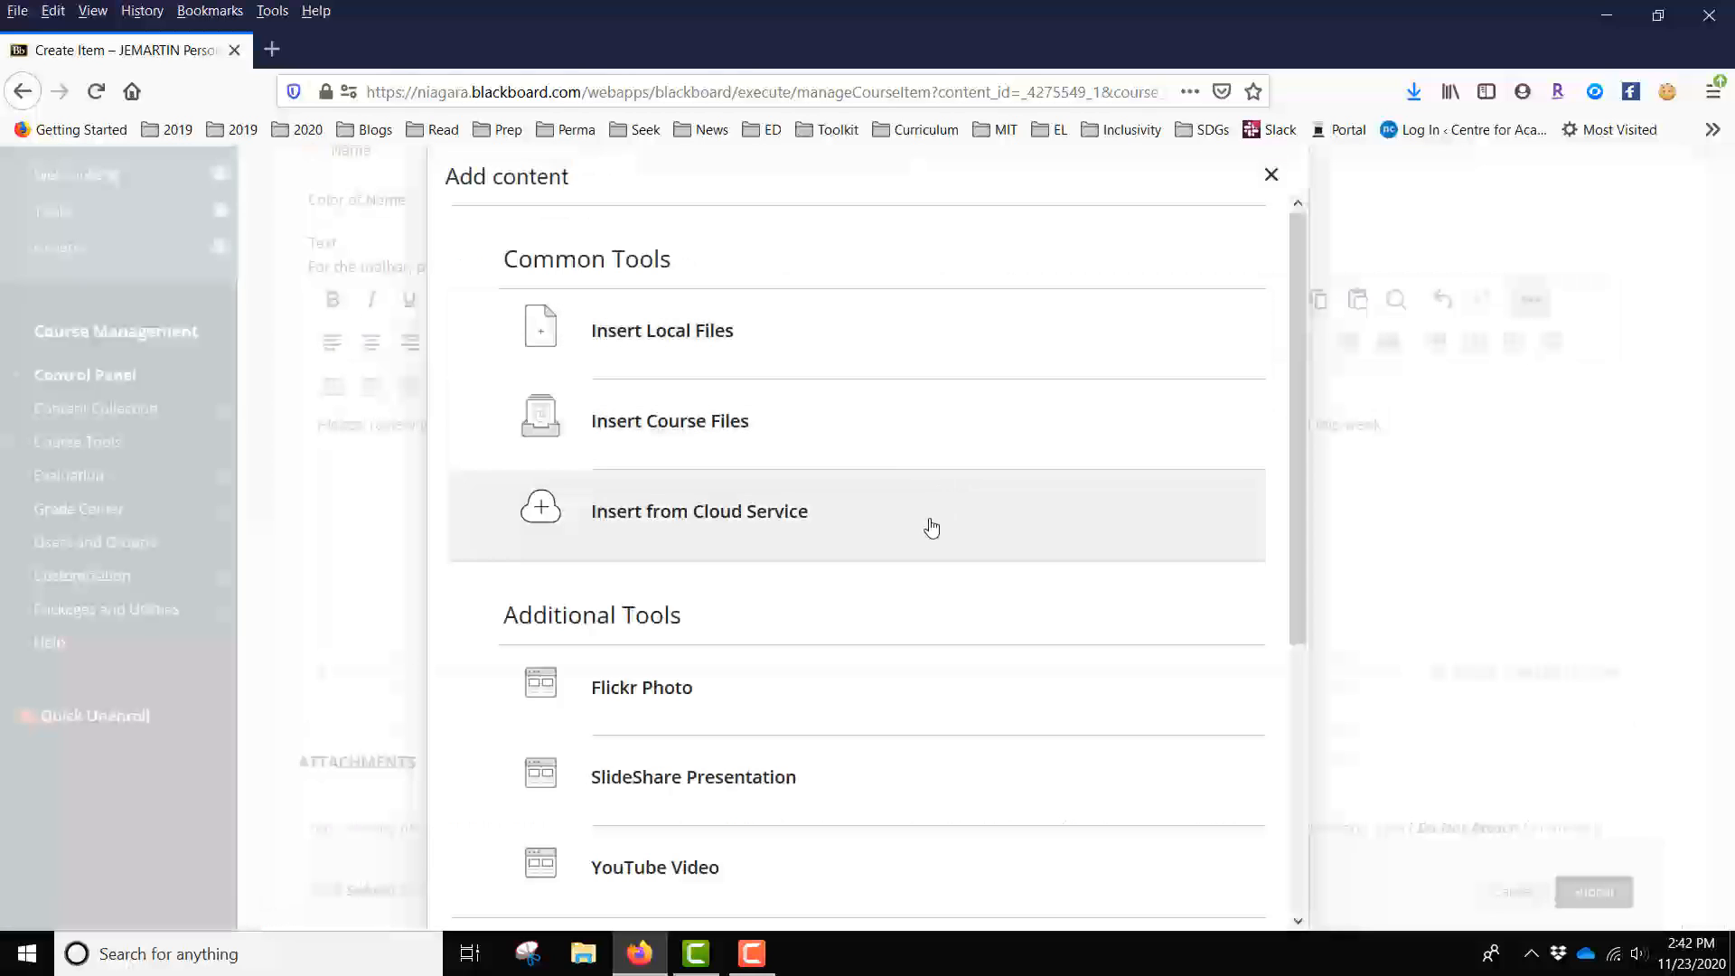
{"action": "left_click", "coordinate": [709, 345]}
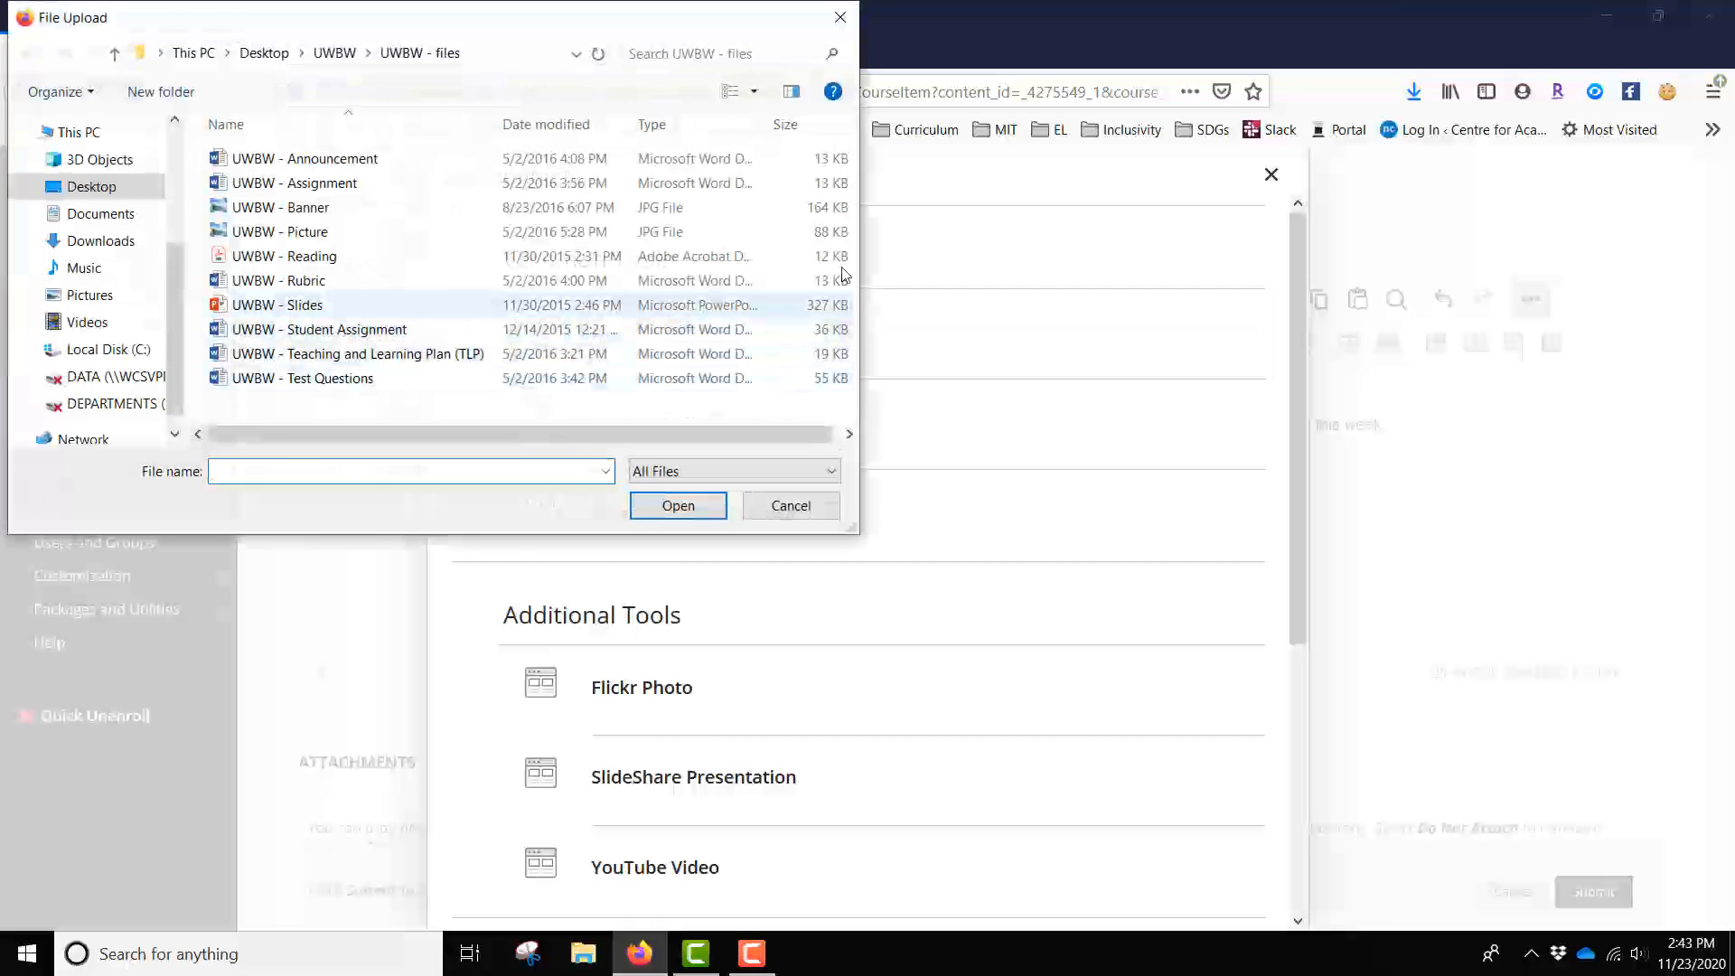
{"action": "left_click", "coordinate": [295, 307]}
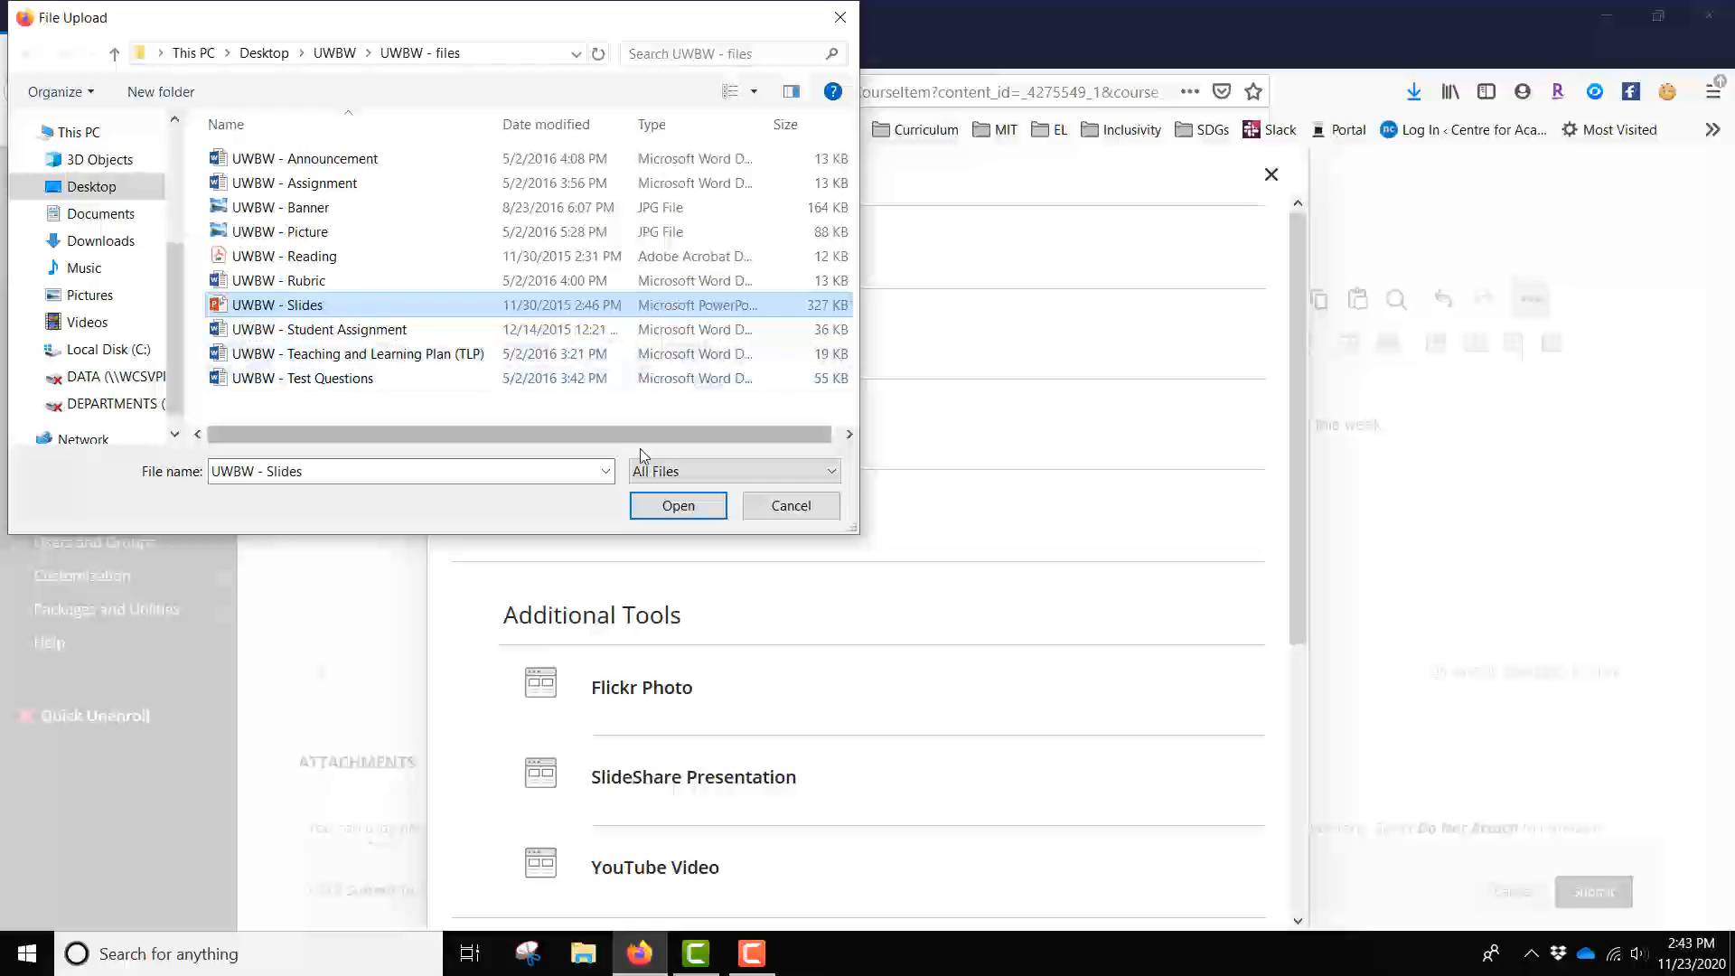
{"action": "left_click", "coordinate": [664, 508]}
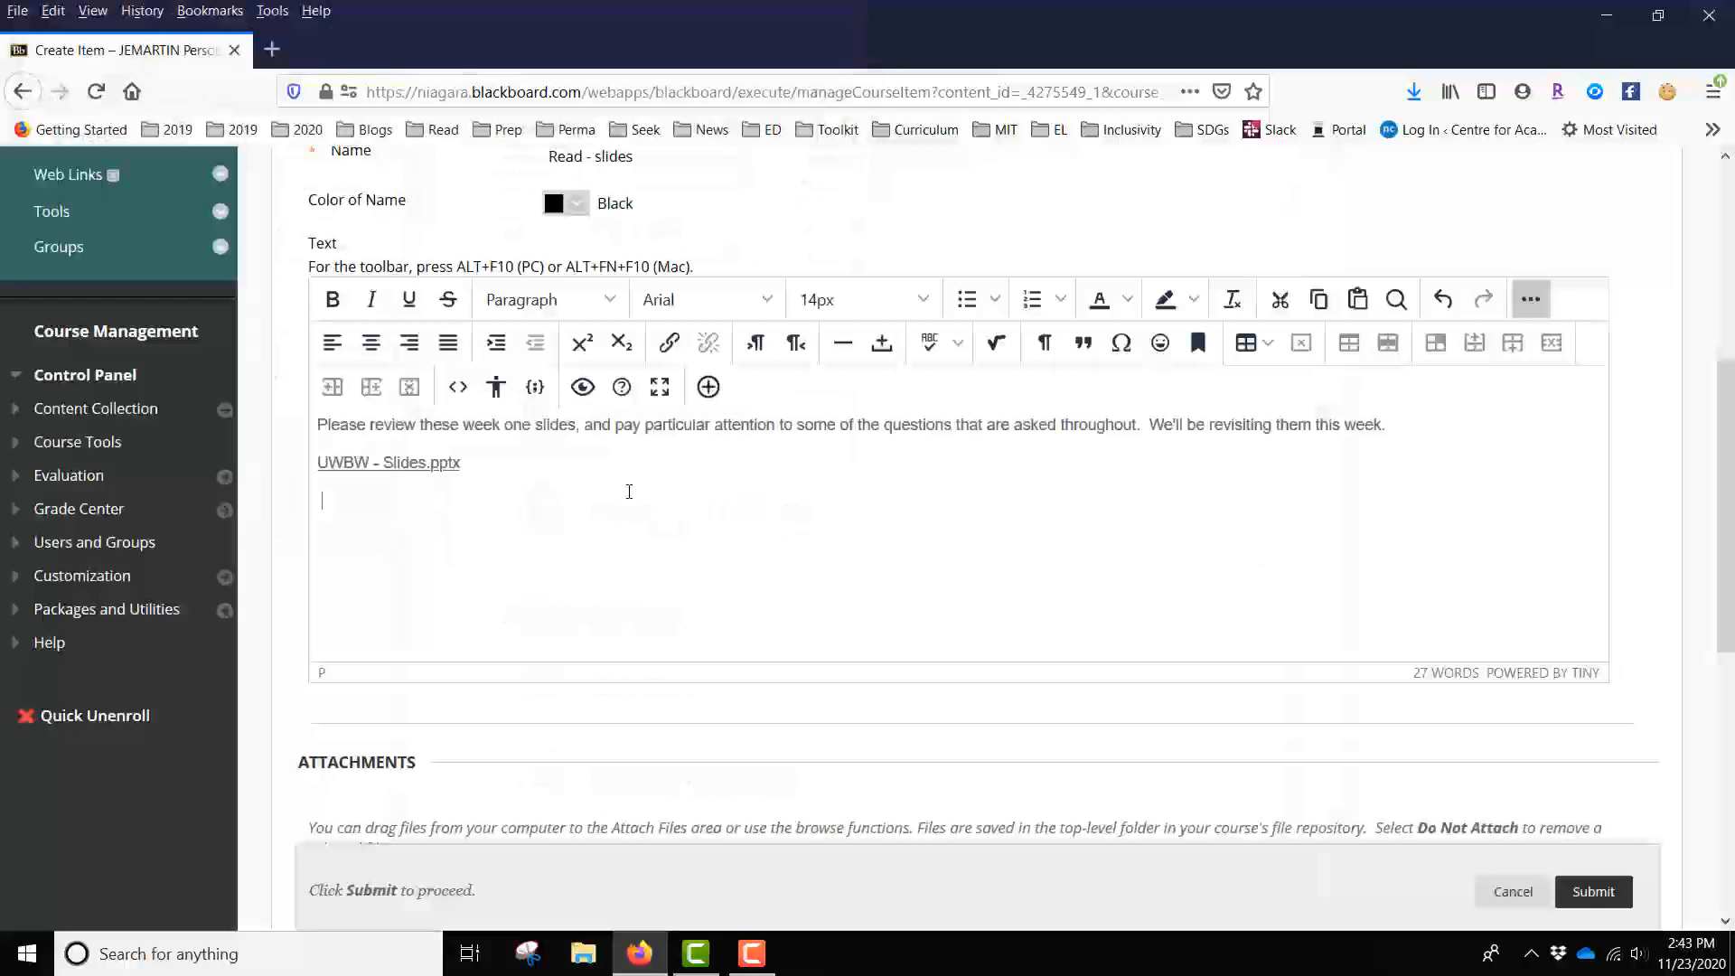
{"action": "key", "text": "Return"}
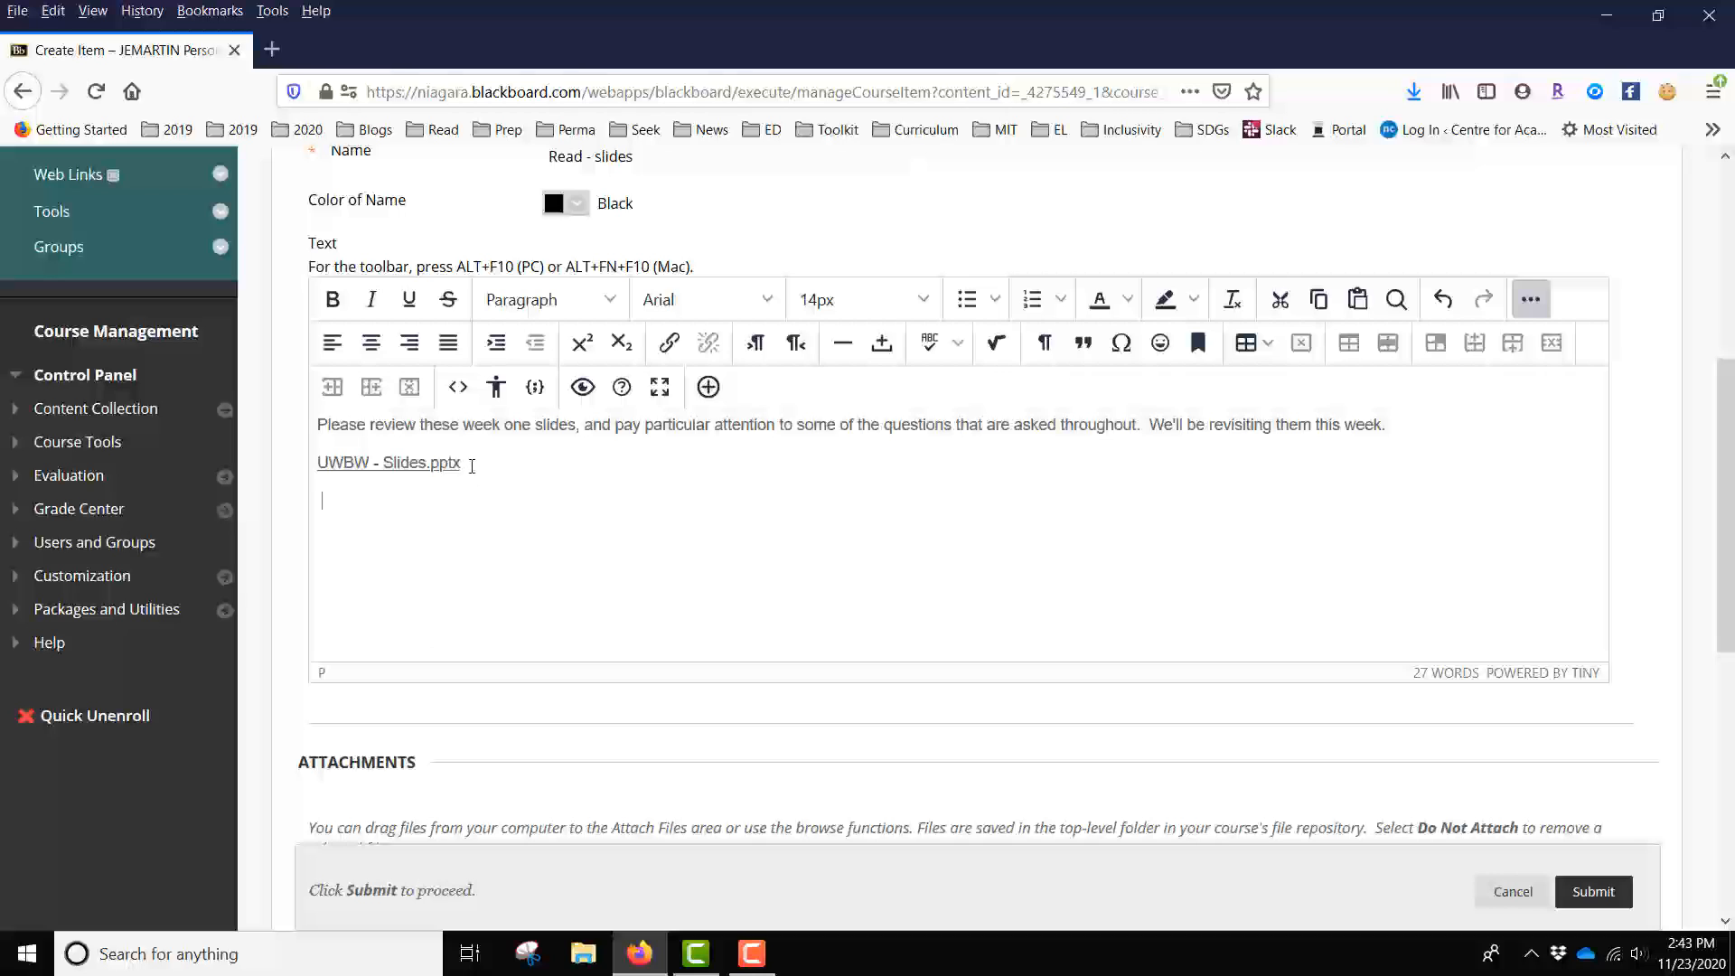
{"action": "left_click", "coordinate": [710, 389]}
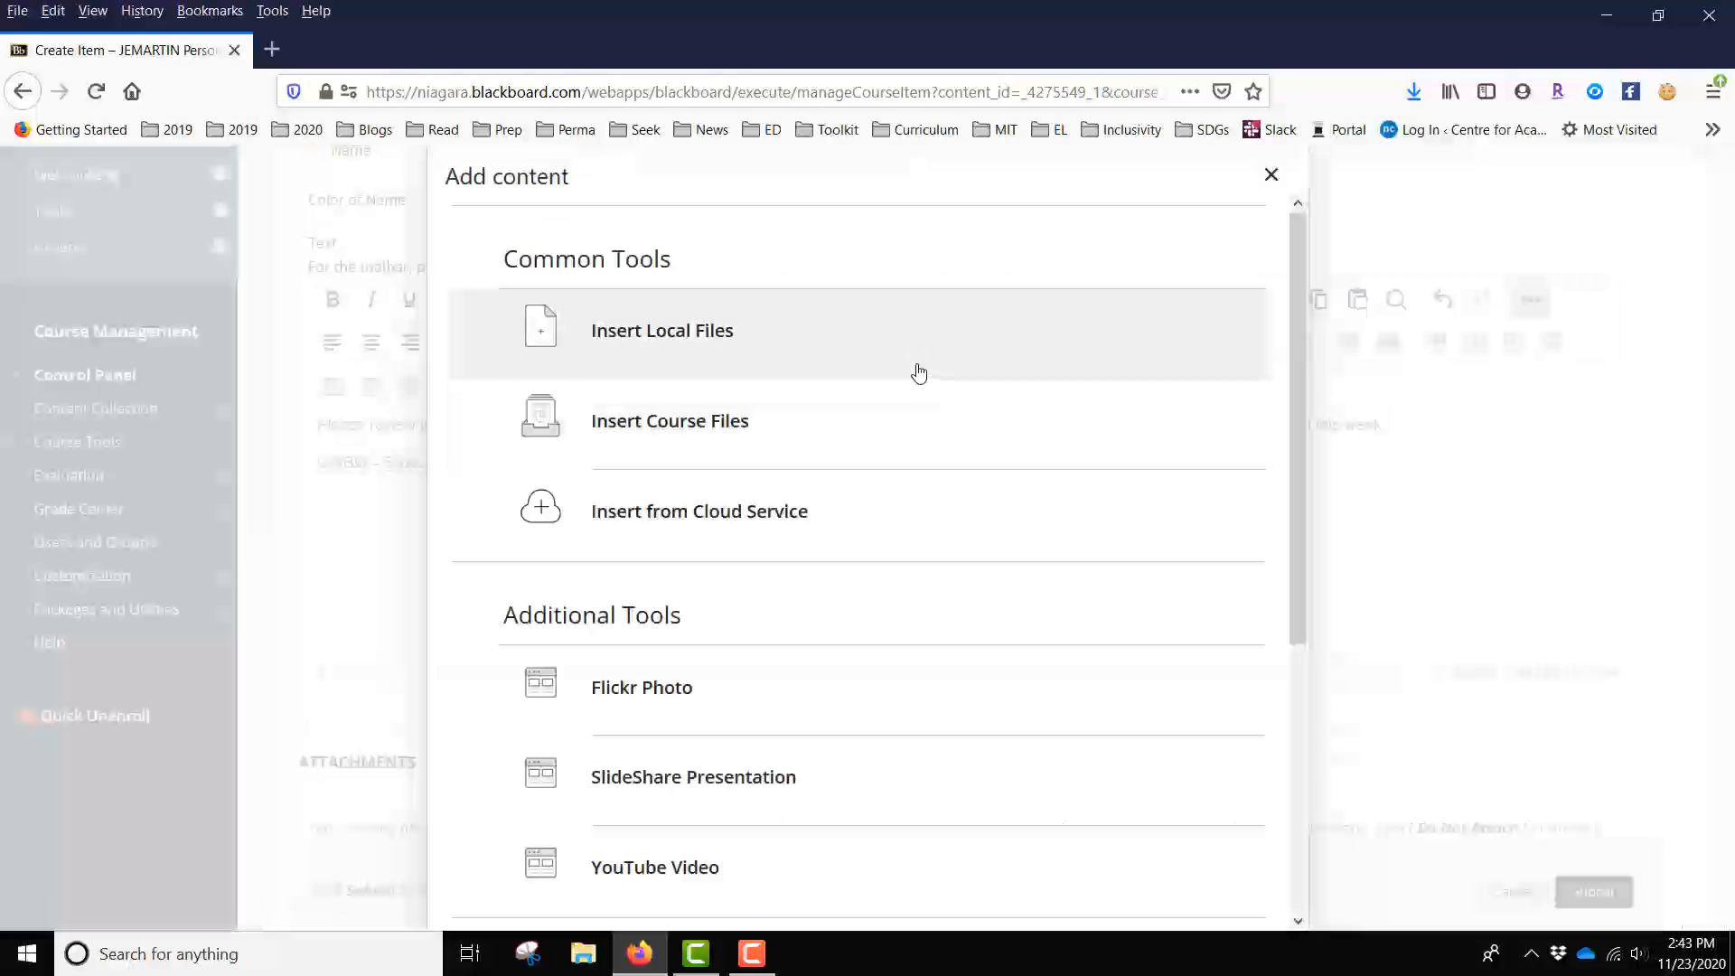
{"action": "left_click", "coordinate": [702, 513]}
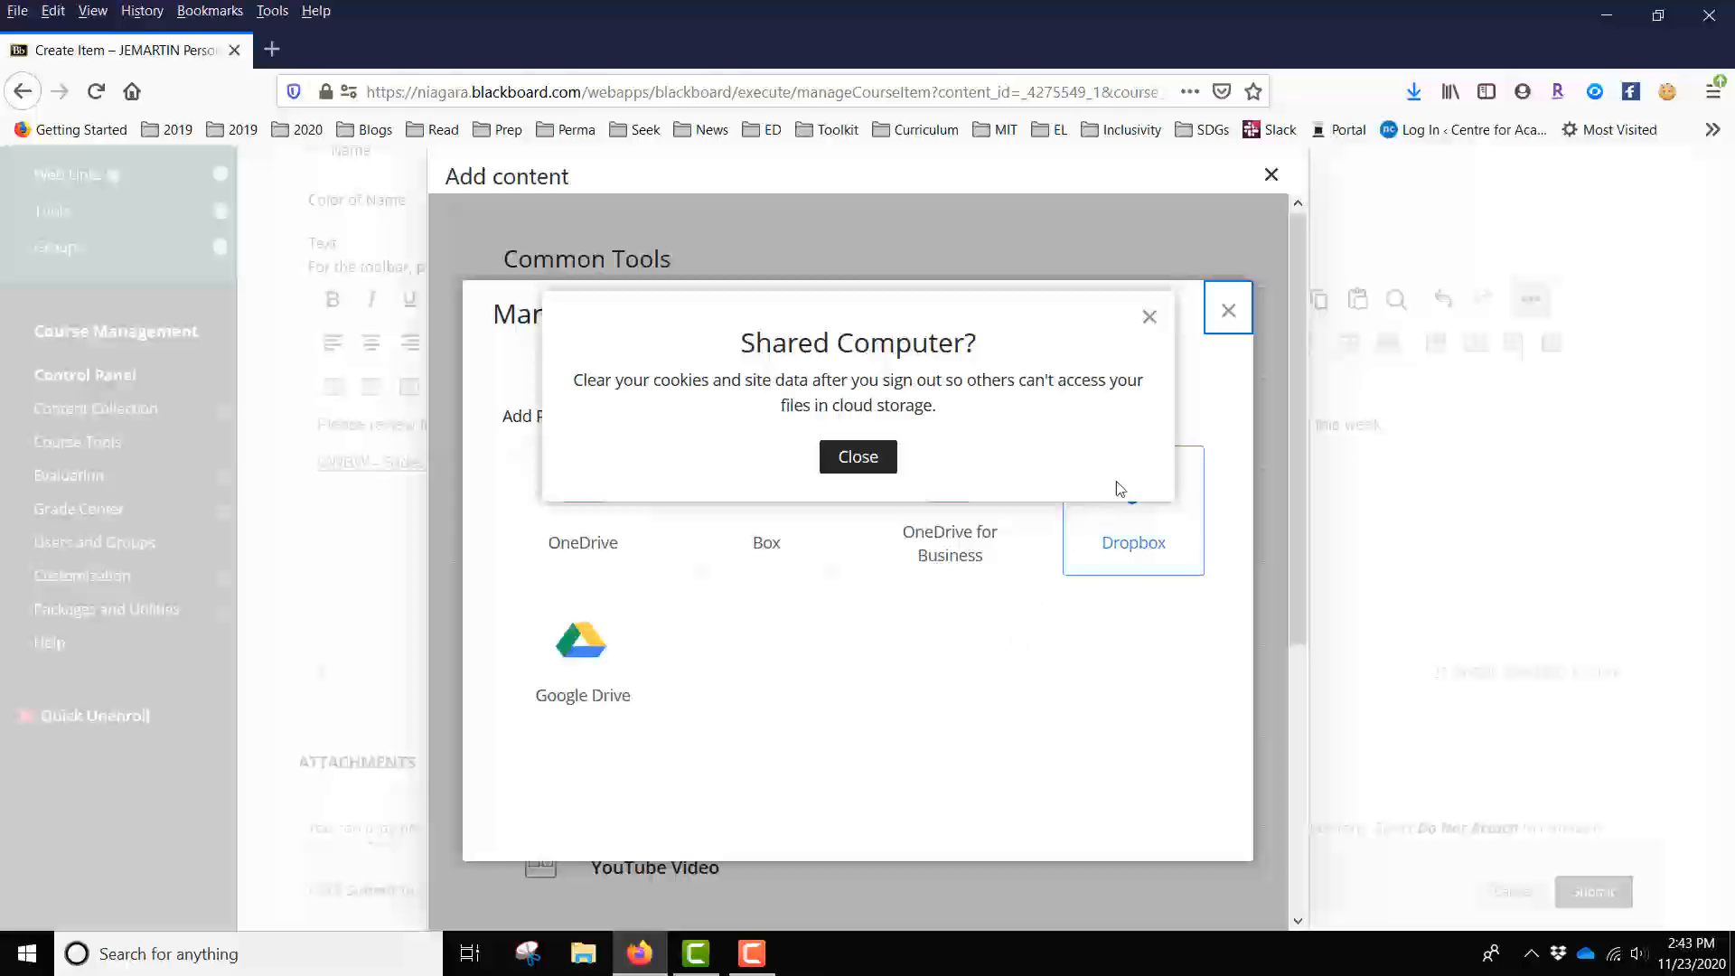
{"action": "left_click", "coordinate": [1271, 177]}
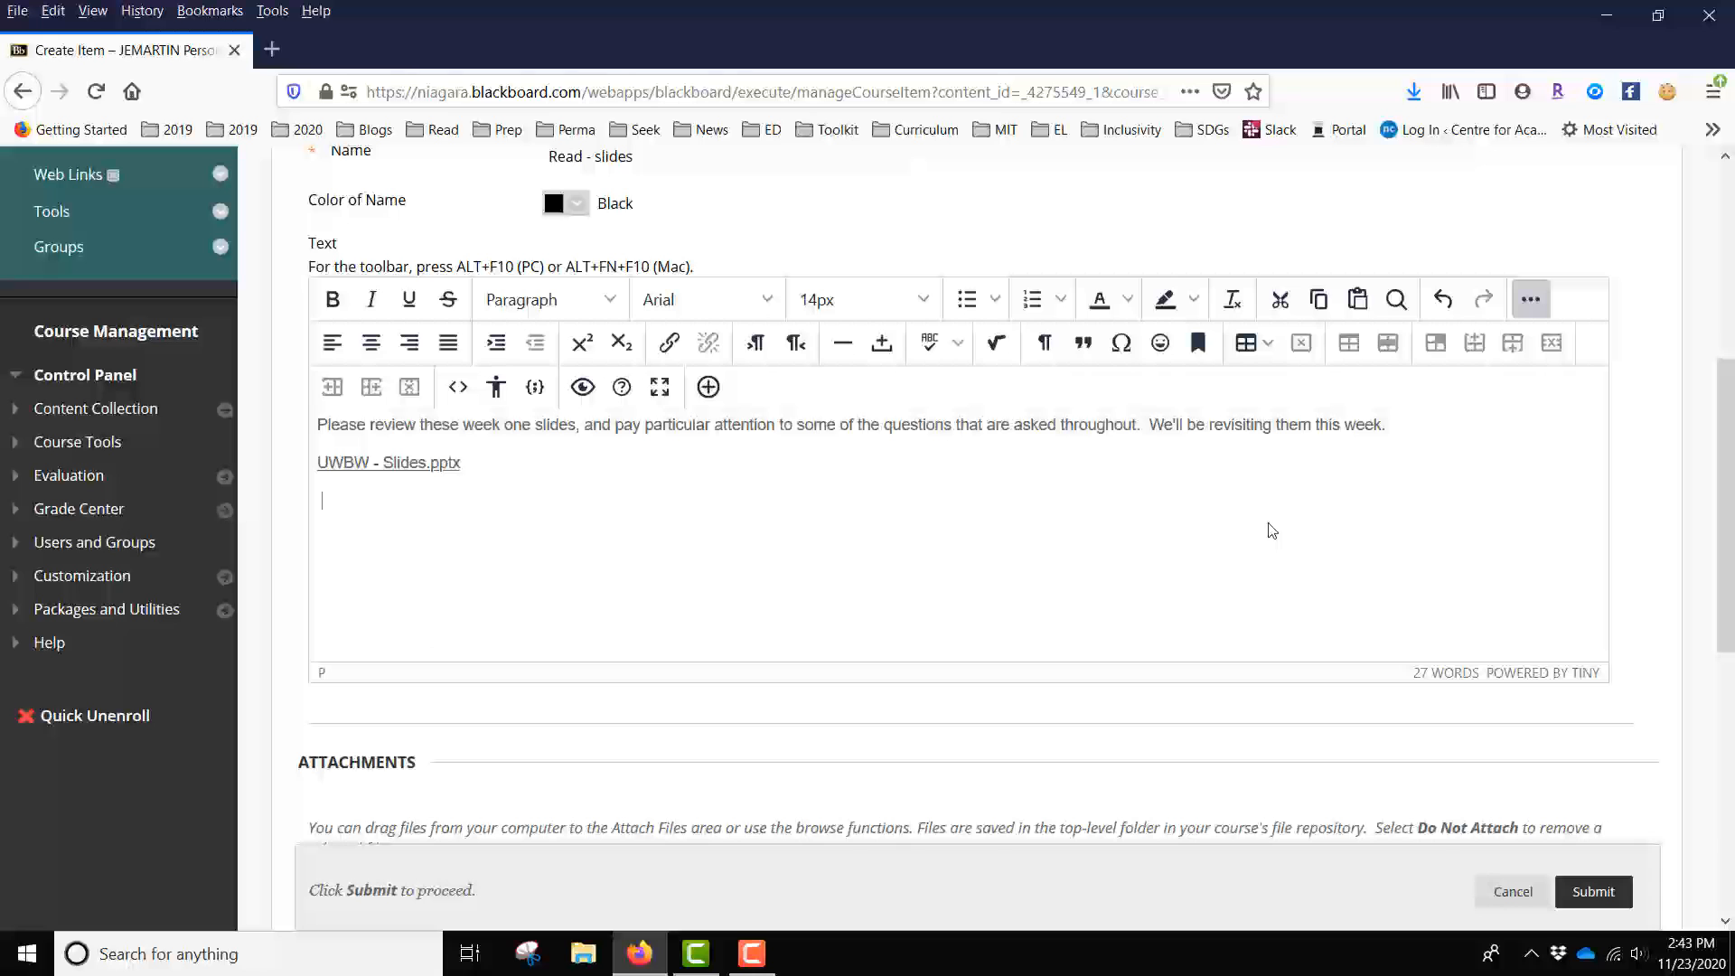
Attach the local file "UWBW - Slides" to the item in the Attachments section and submit the item.
{"action": "scroll", "coordinate": [1269, 530], "scroll_direction": "down", "scroll_amount": 2}
{"action": "scroll", "coordinate": [1271, 531], "scroll_direction": "down", "scroll_amount": 4}
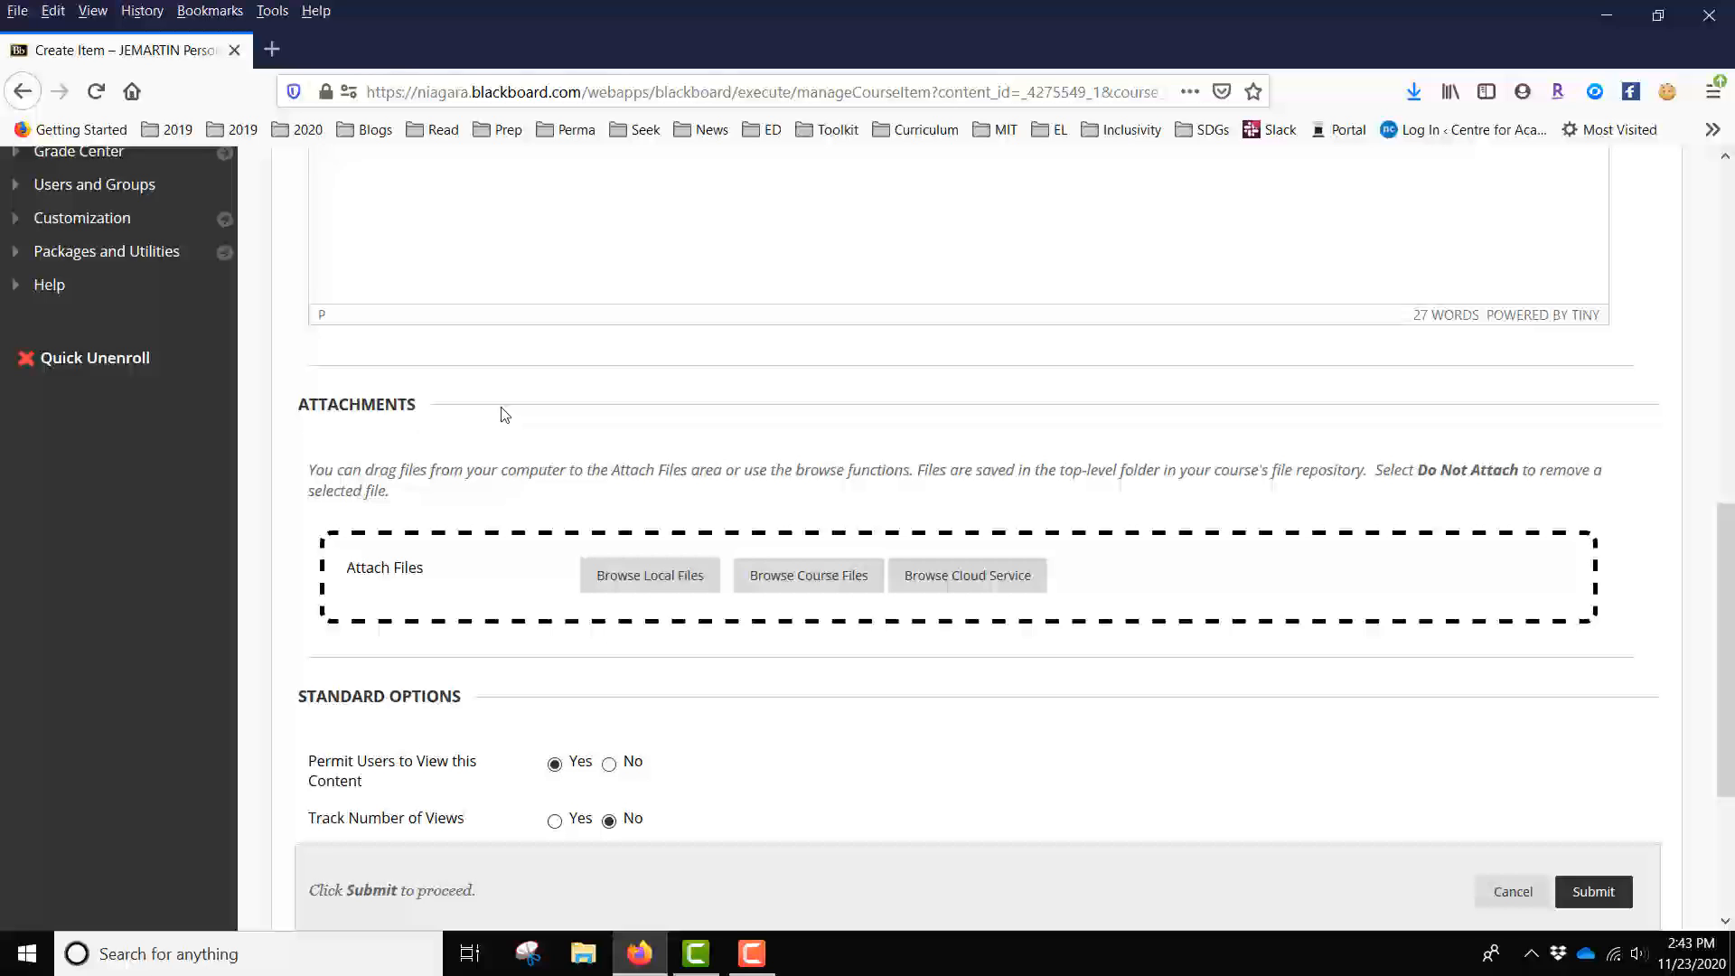
{"action": "scroll", "coordinate": [504, 413], "scroll_direction": "down", "scroll_amount": 2}
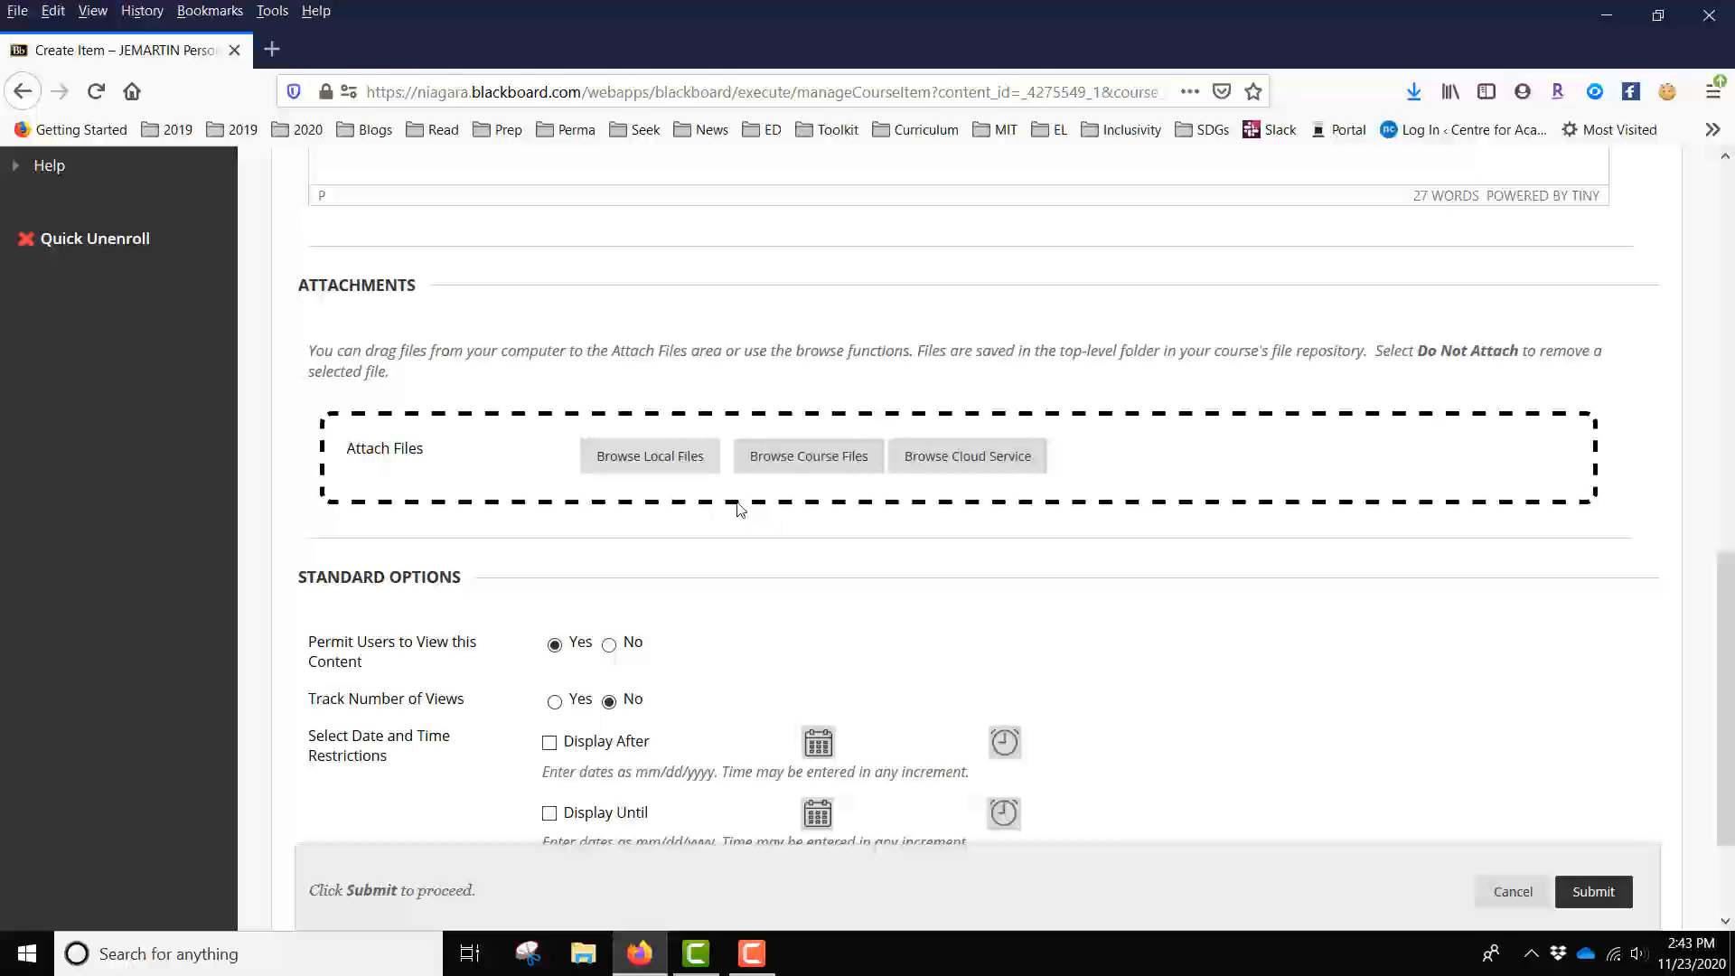
{"action": "left_click", "coordinate": [635, 462]}
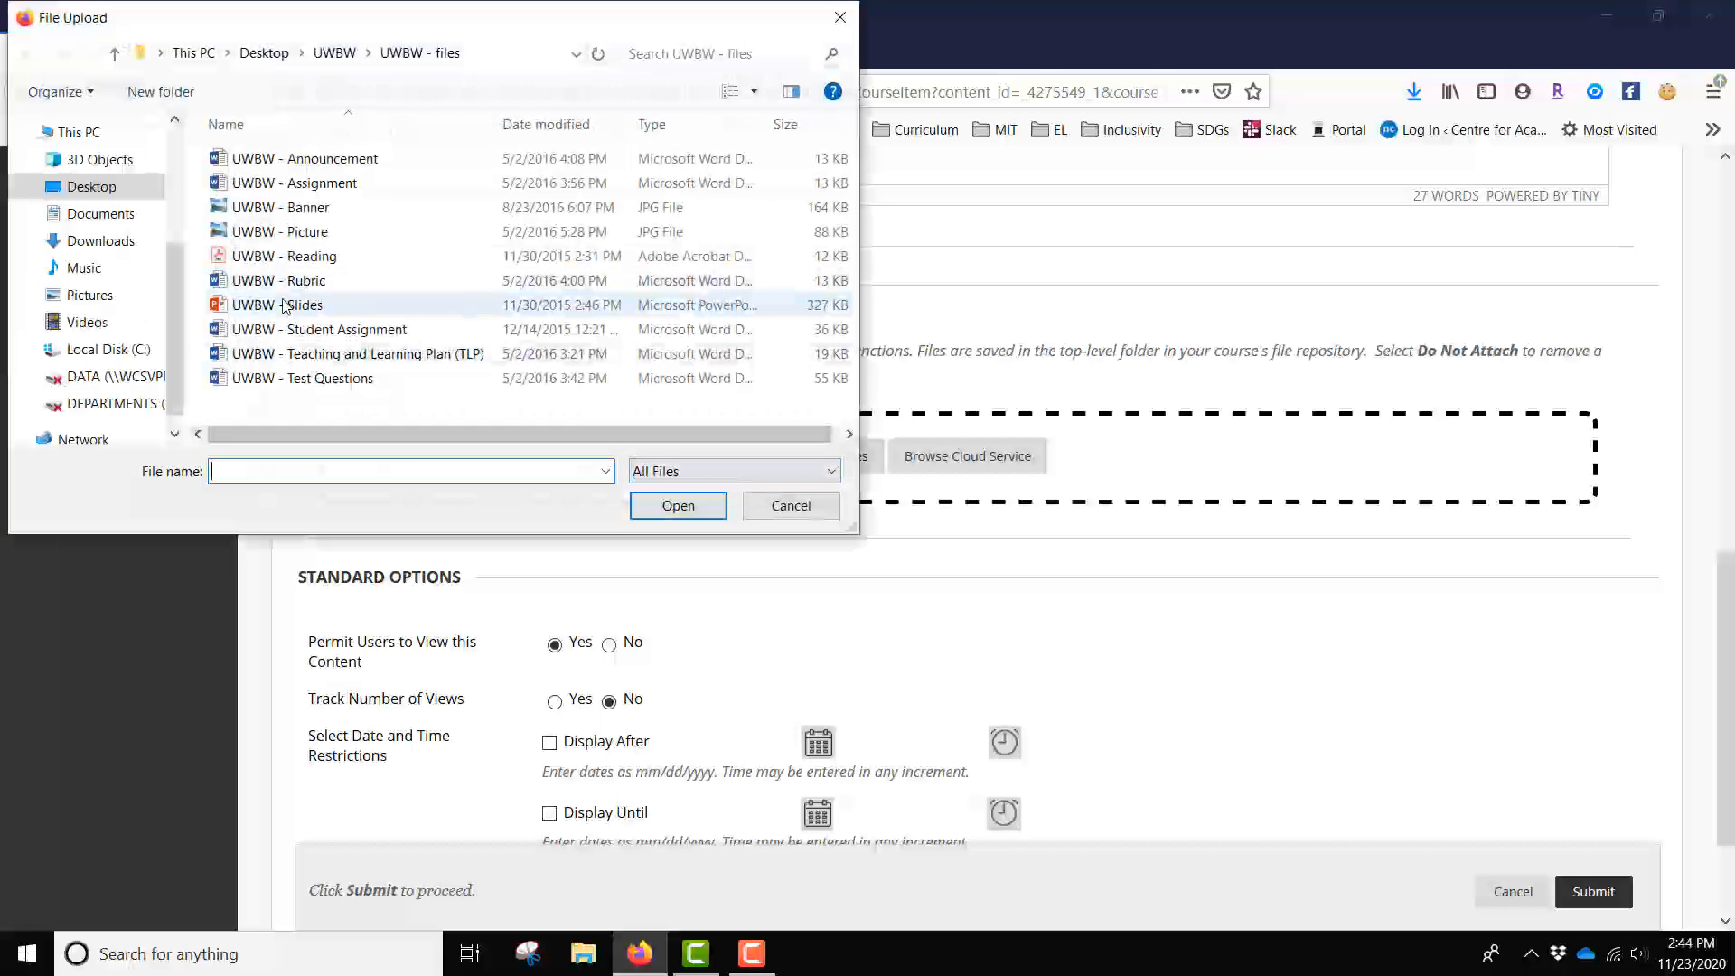
{"action": "left_click", "coordinate": [282, 306]}
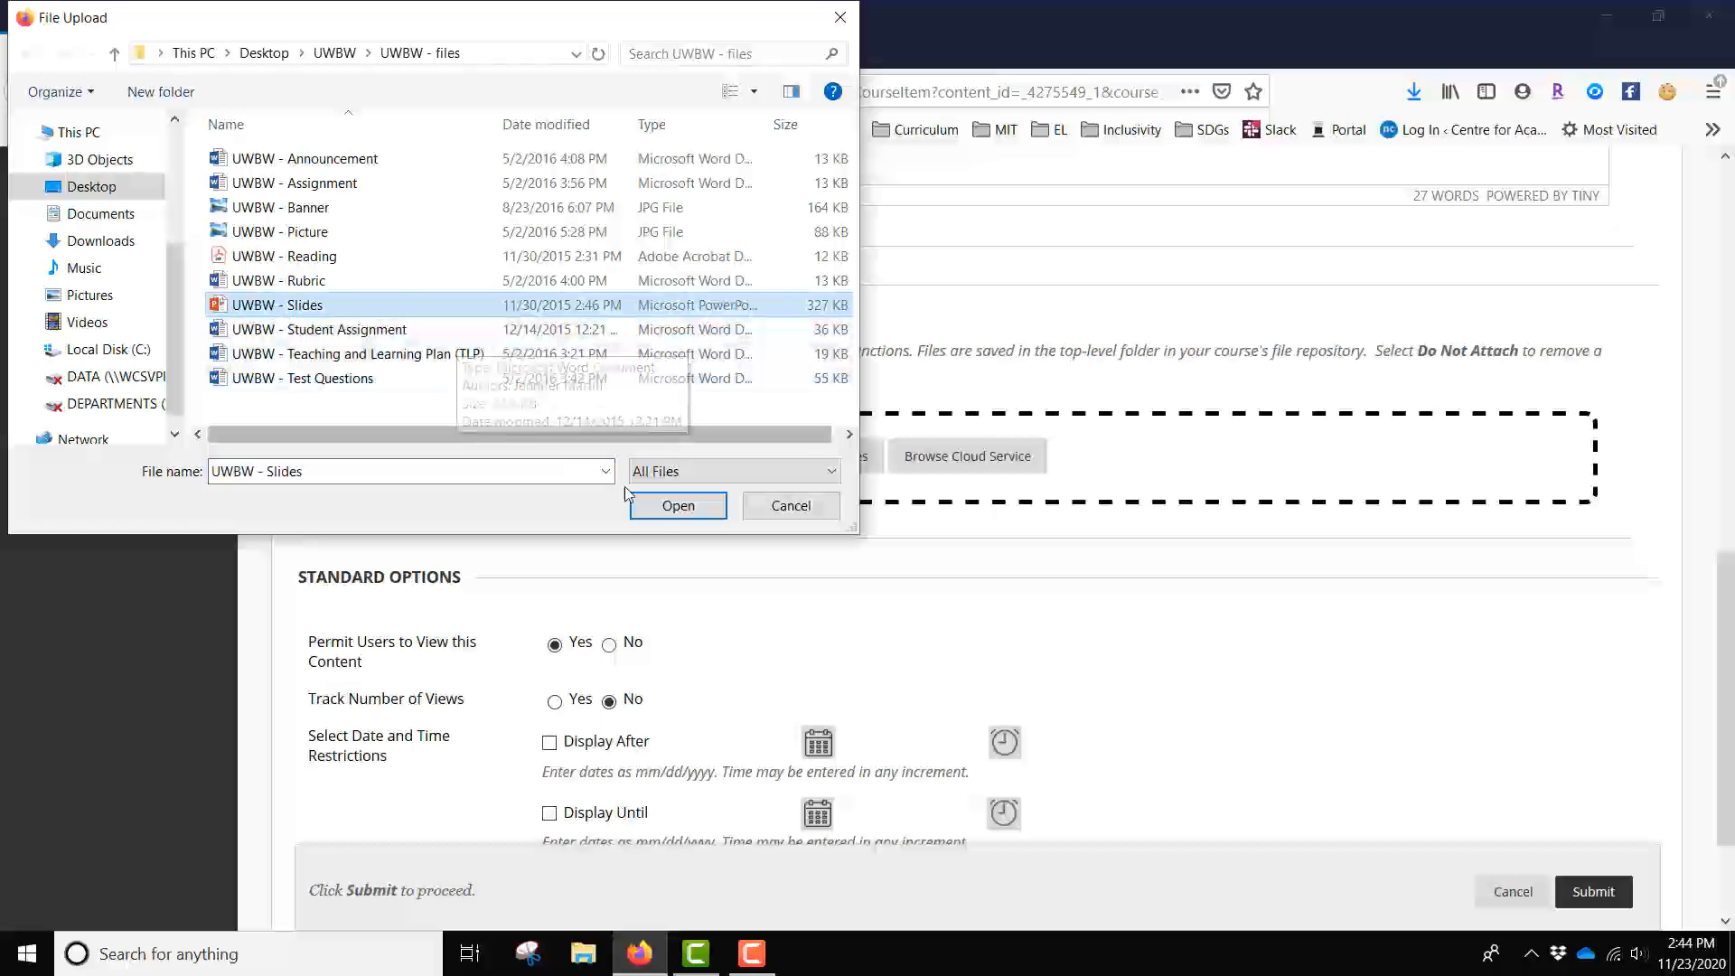
{"action": "left_click", "coordinate": [671, 505]}
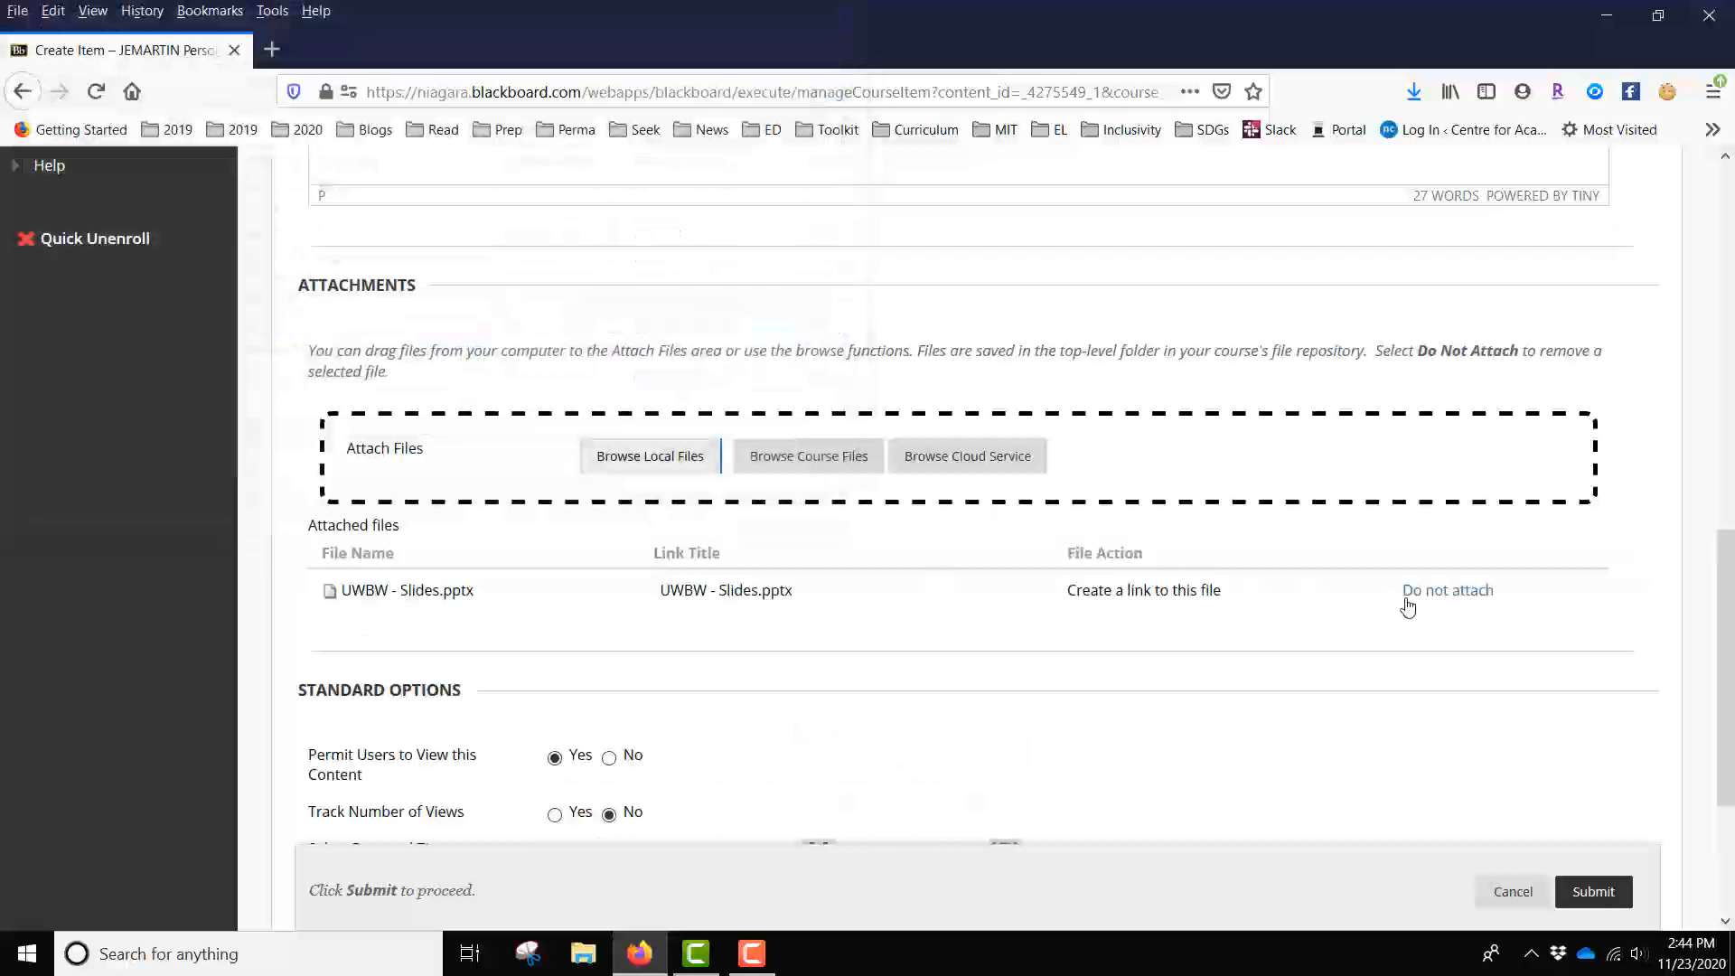
{"action": "scroll", "coordinate": [1436, 607], "scroll_direction": "down", "scroll_amount": 3}
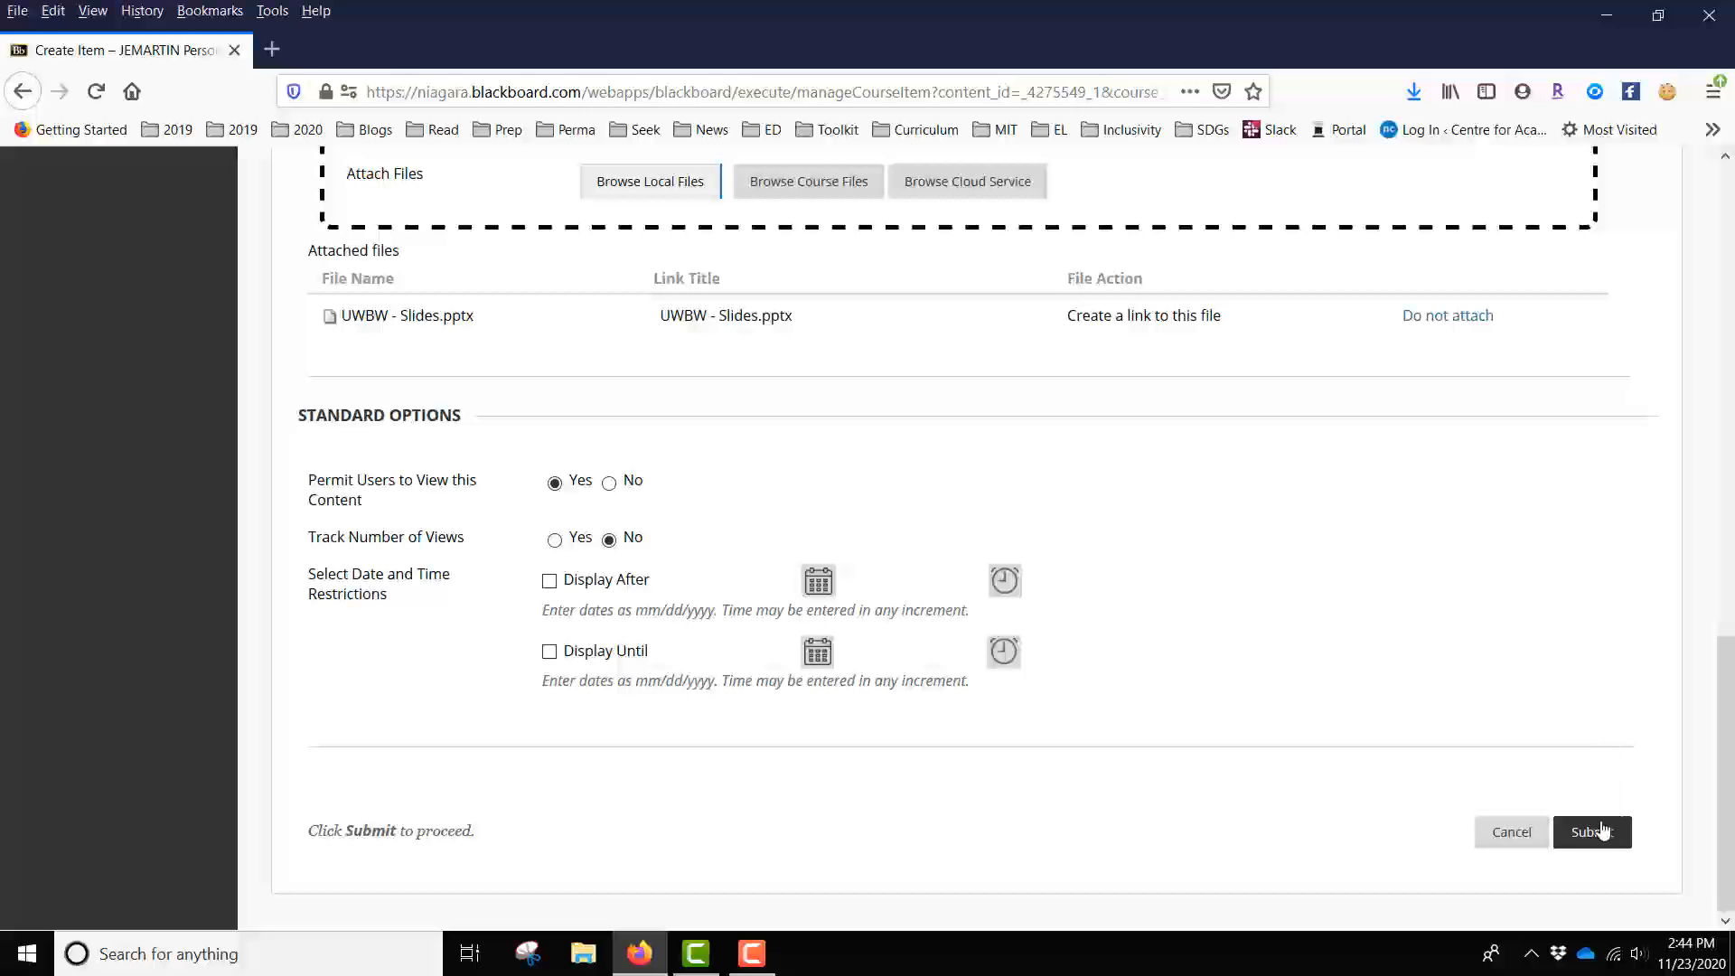
{"action": "left_click", "coordinate": [1593, 840]}
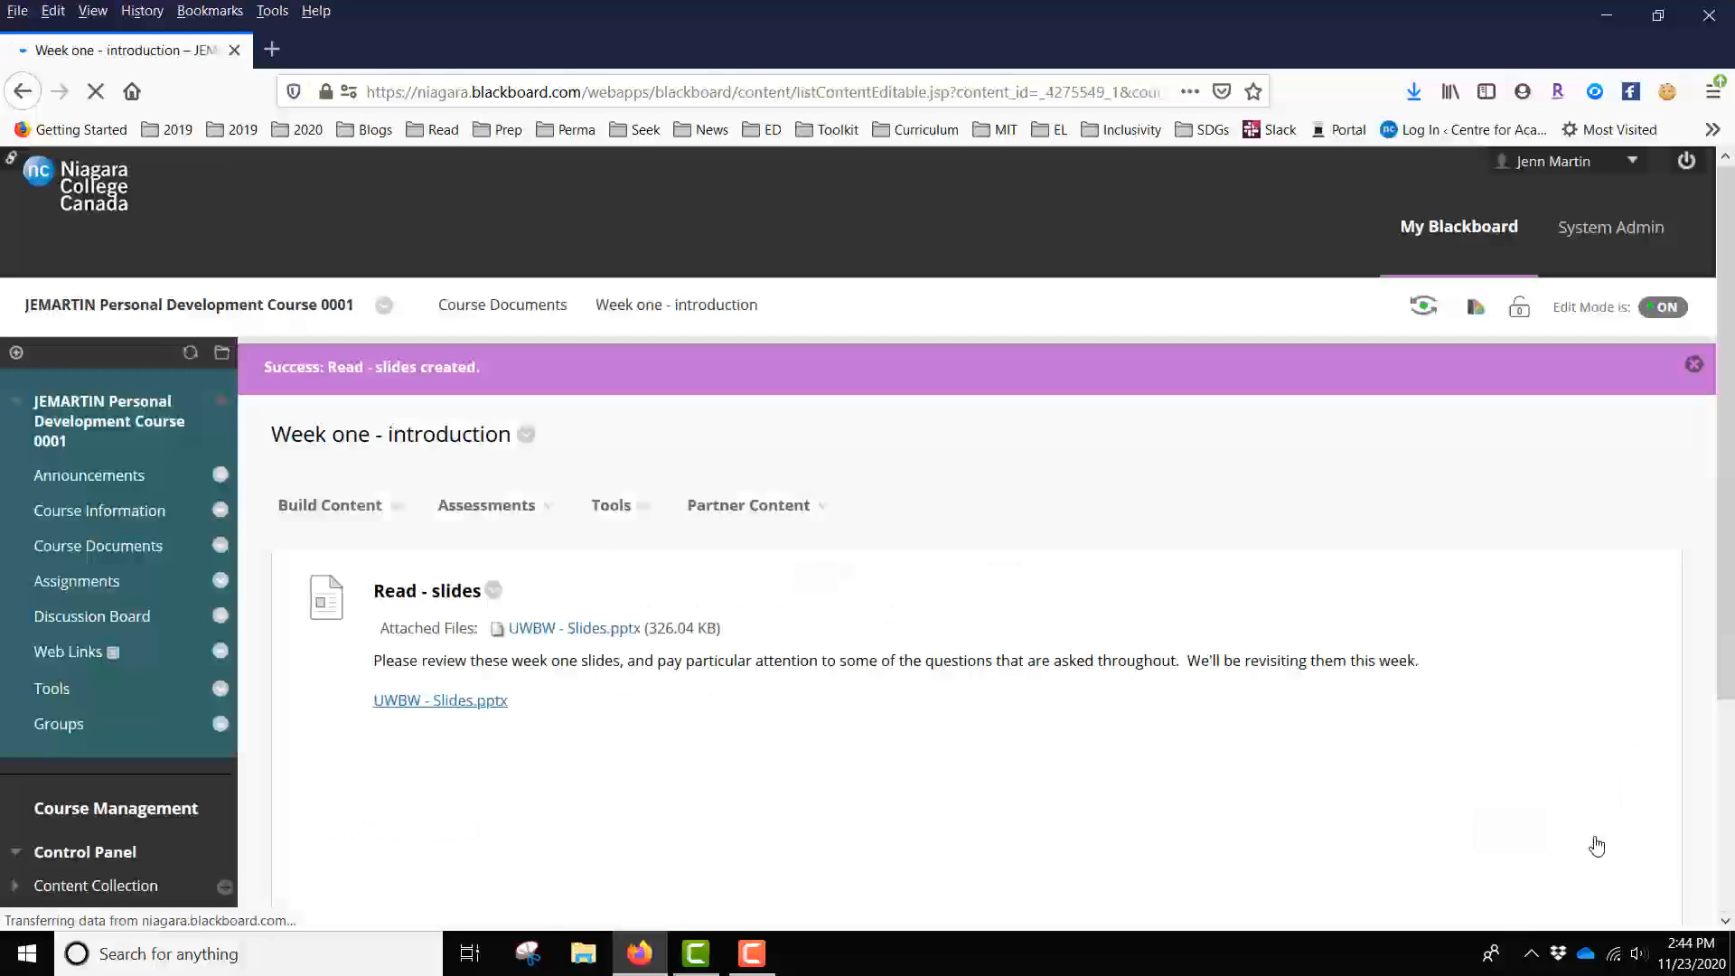
{"action": "scroll", "coordinate": [1594, 629], "scroll_direction": "down", "scroll_amount": 2}
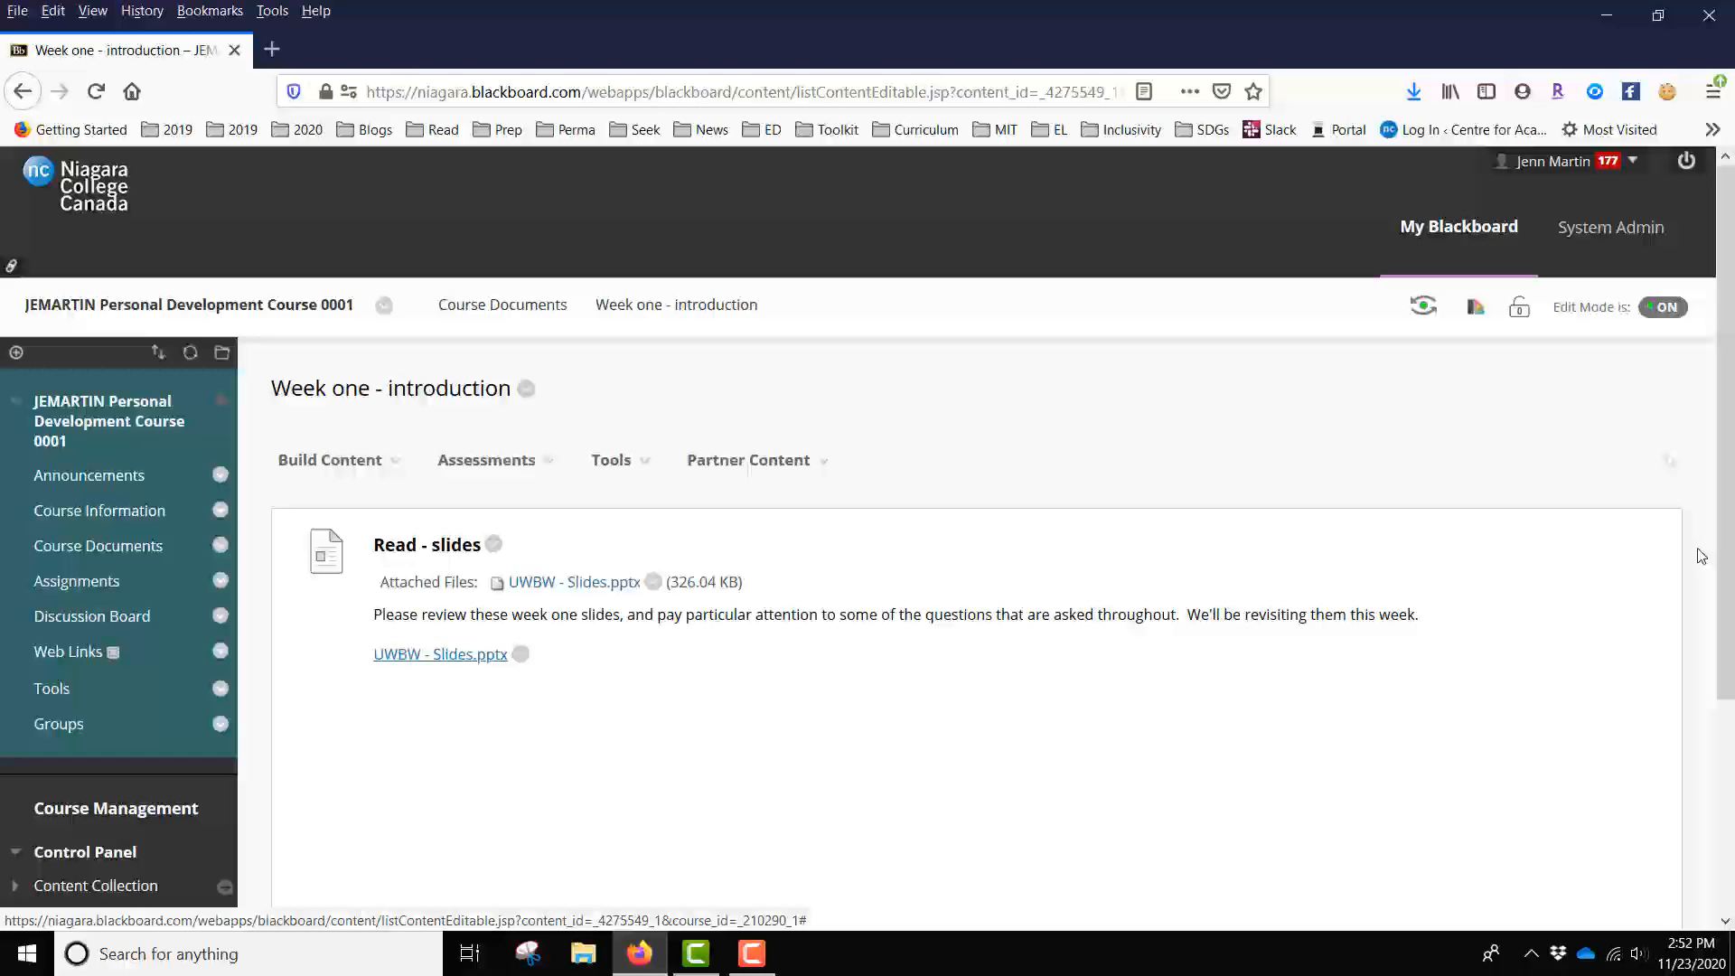
Start a new item inside the "Week one - introduction" folder and name it "View - underwater basket weaving image".
{"action": "left_click", "coordinate": [359, 465]}
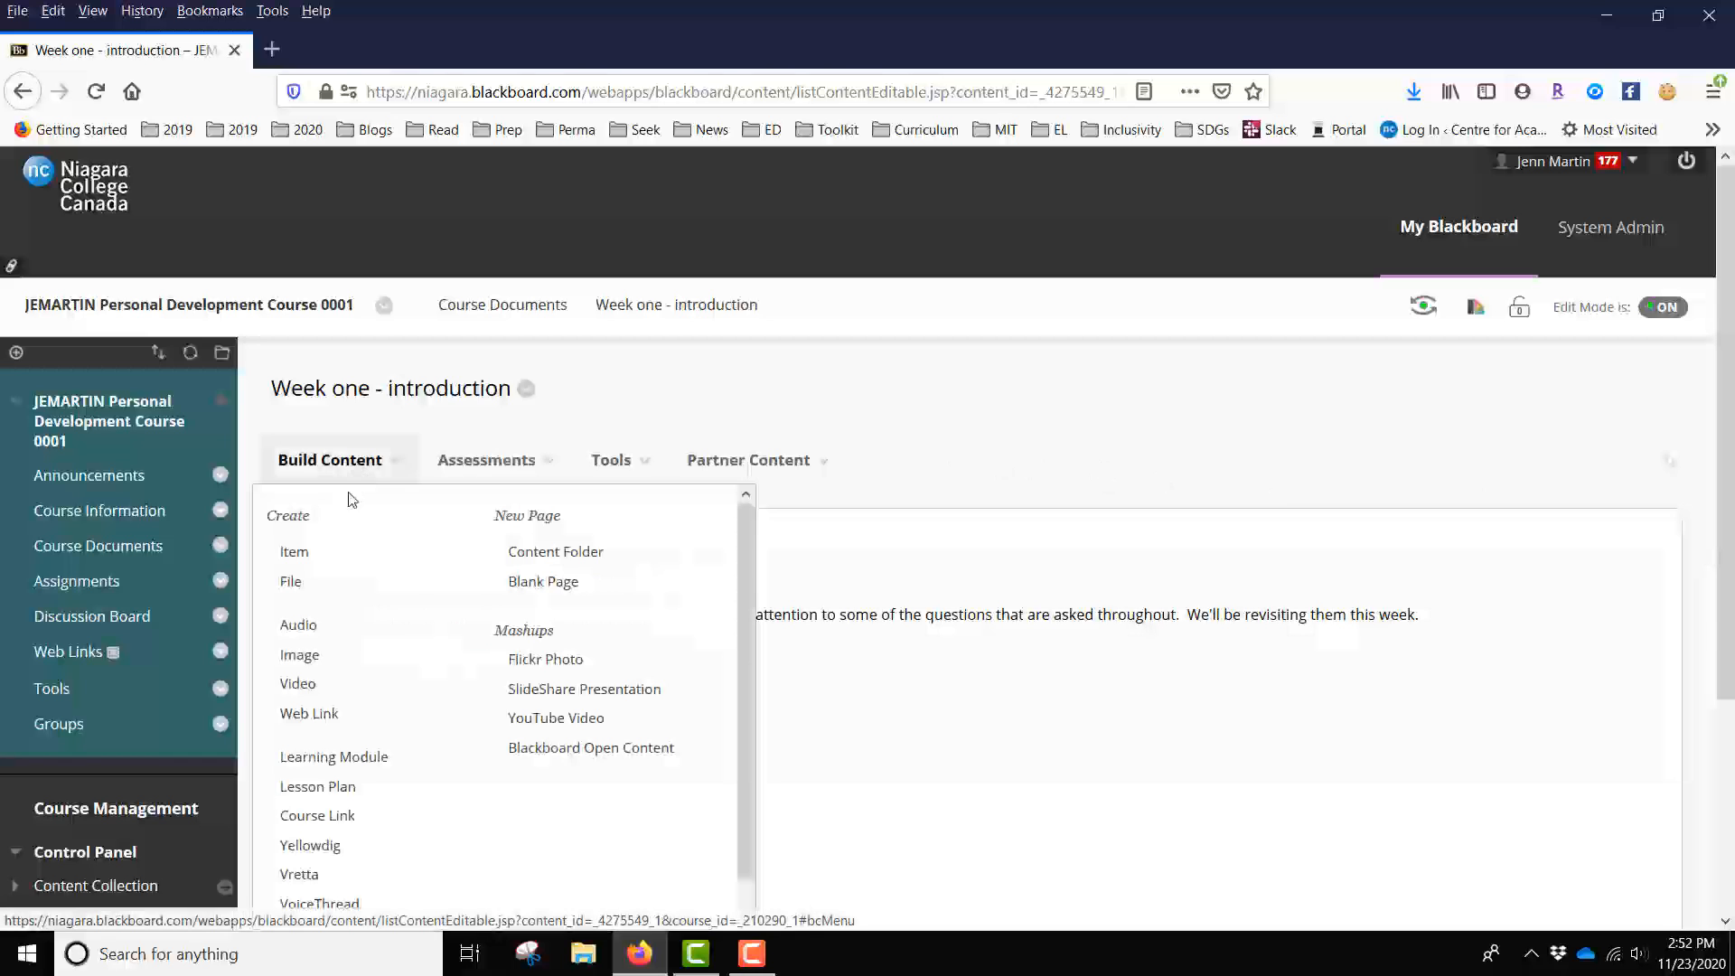
{"action": "left_click", "coordinate": [312, 558]}
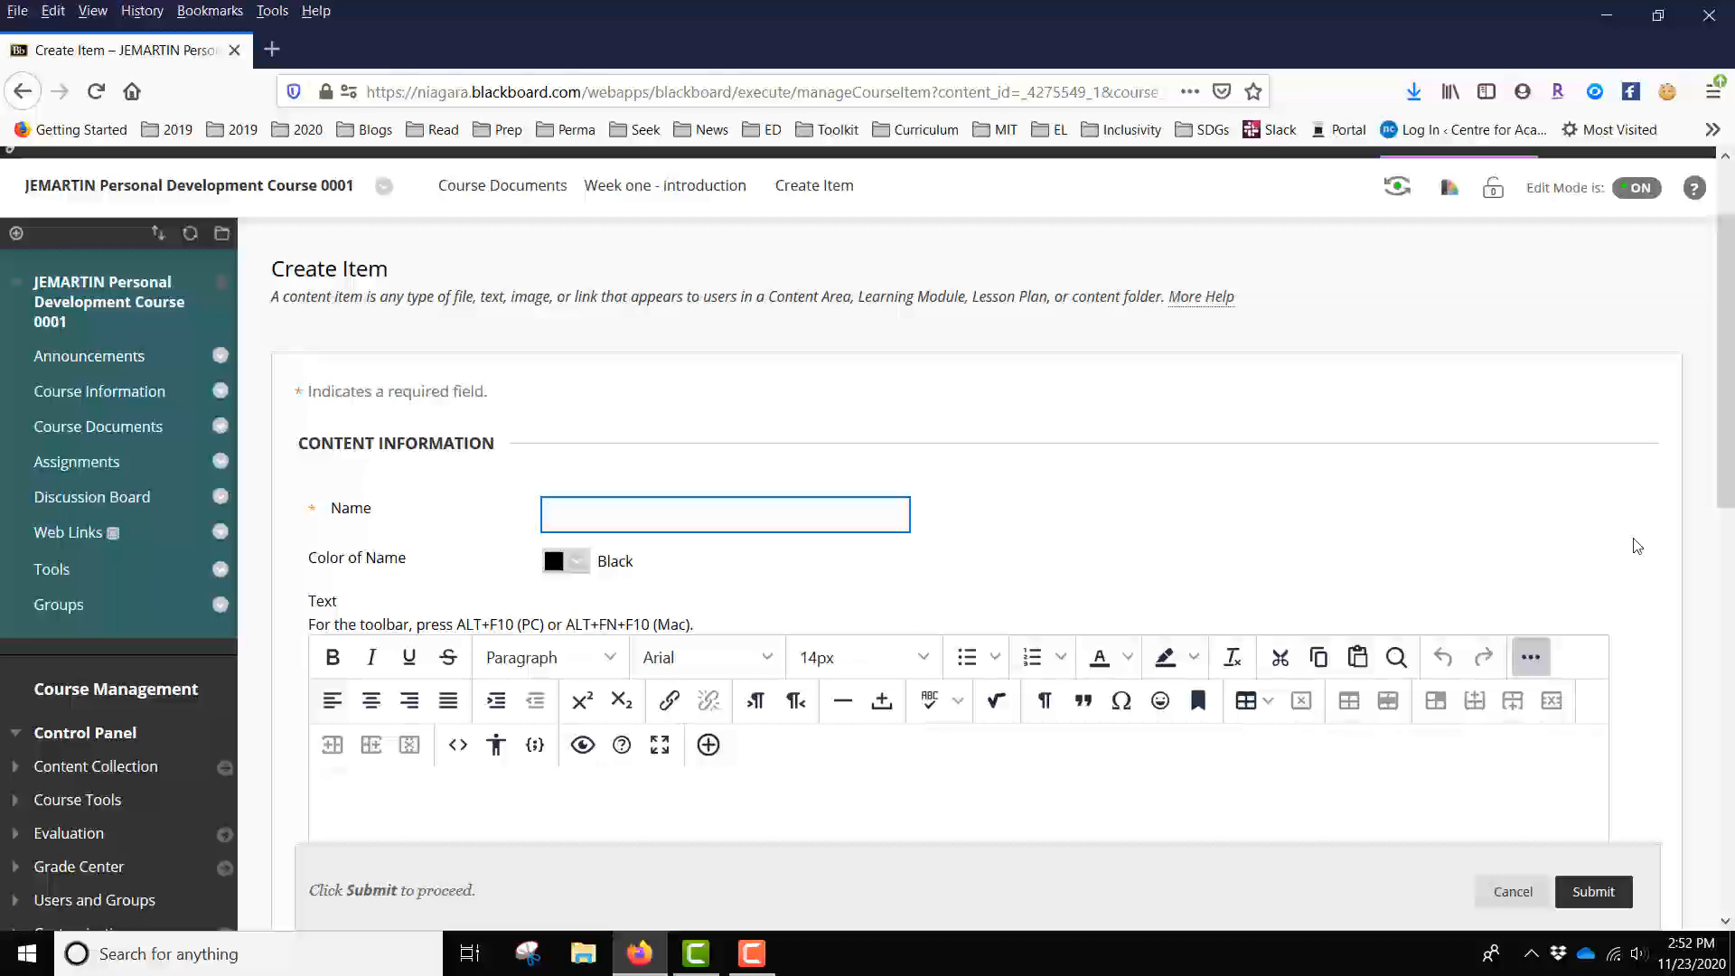
{"action": "type", "text": "View"}
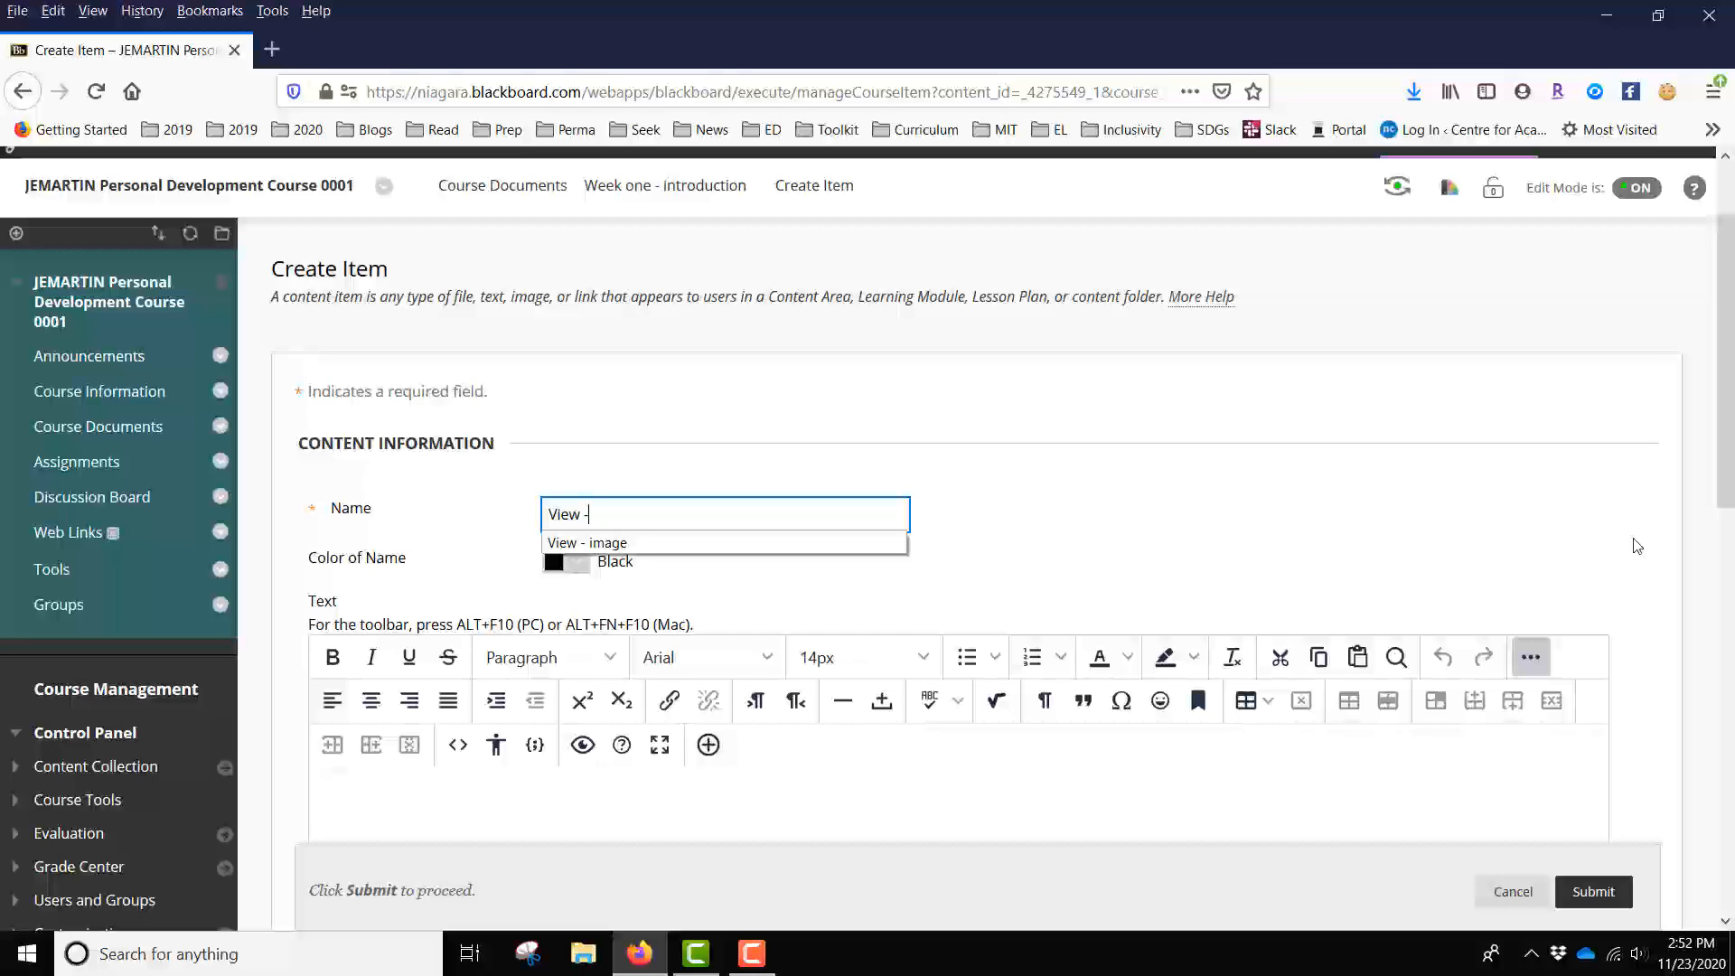
{"action": "type", "text": " - under"}
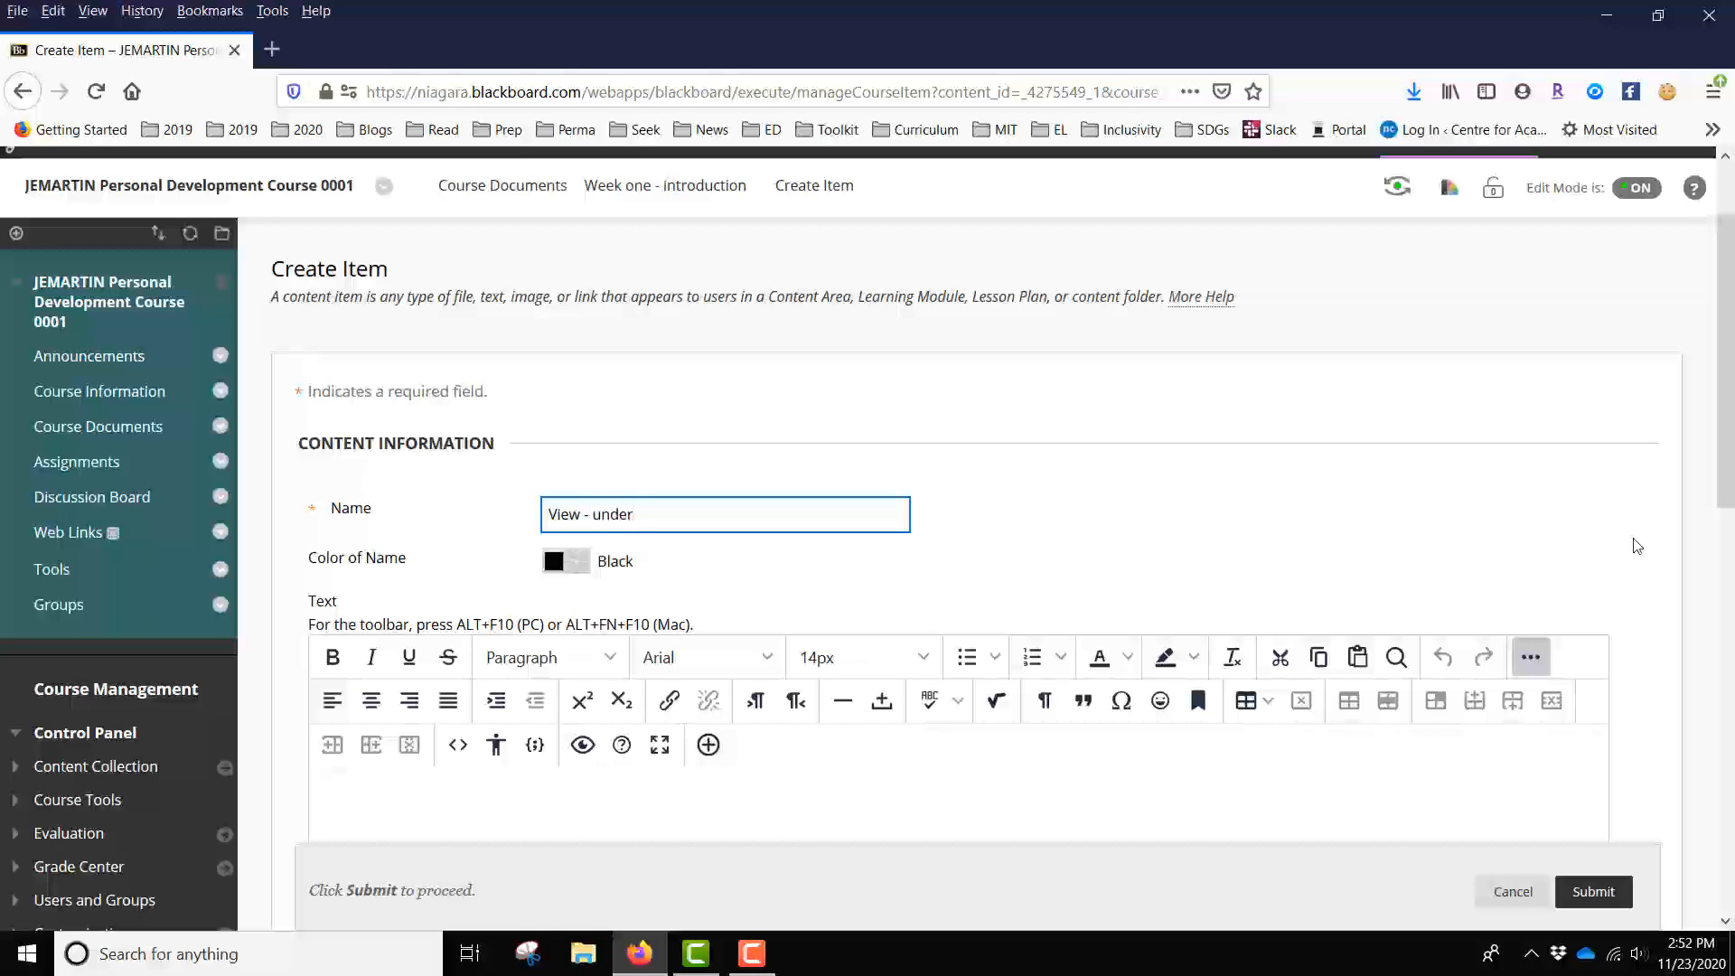
{"action": "type", "text": "water basket weaving image"}
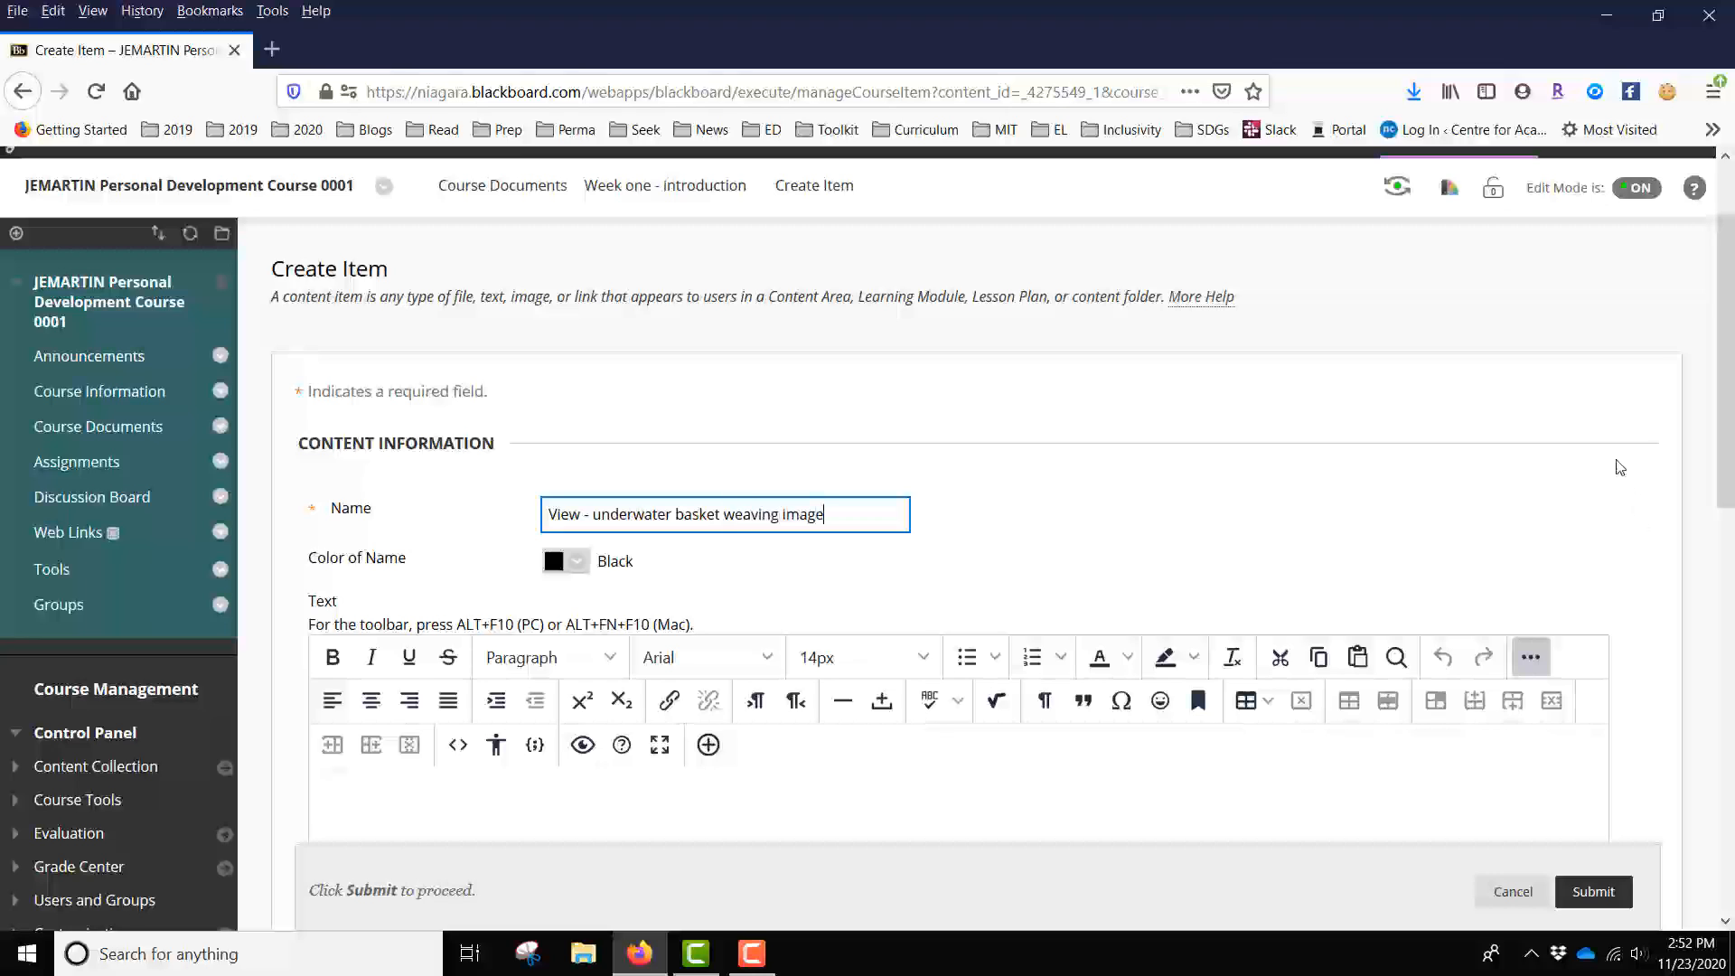
Enter the item text "In this image, you'll see a diver engaged in underwater basket weaving.".
{"action": "scroll", "coordinate": [1626, 456], "scroll_direction": "down", "scroll_amount": 3}
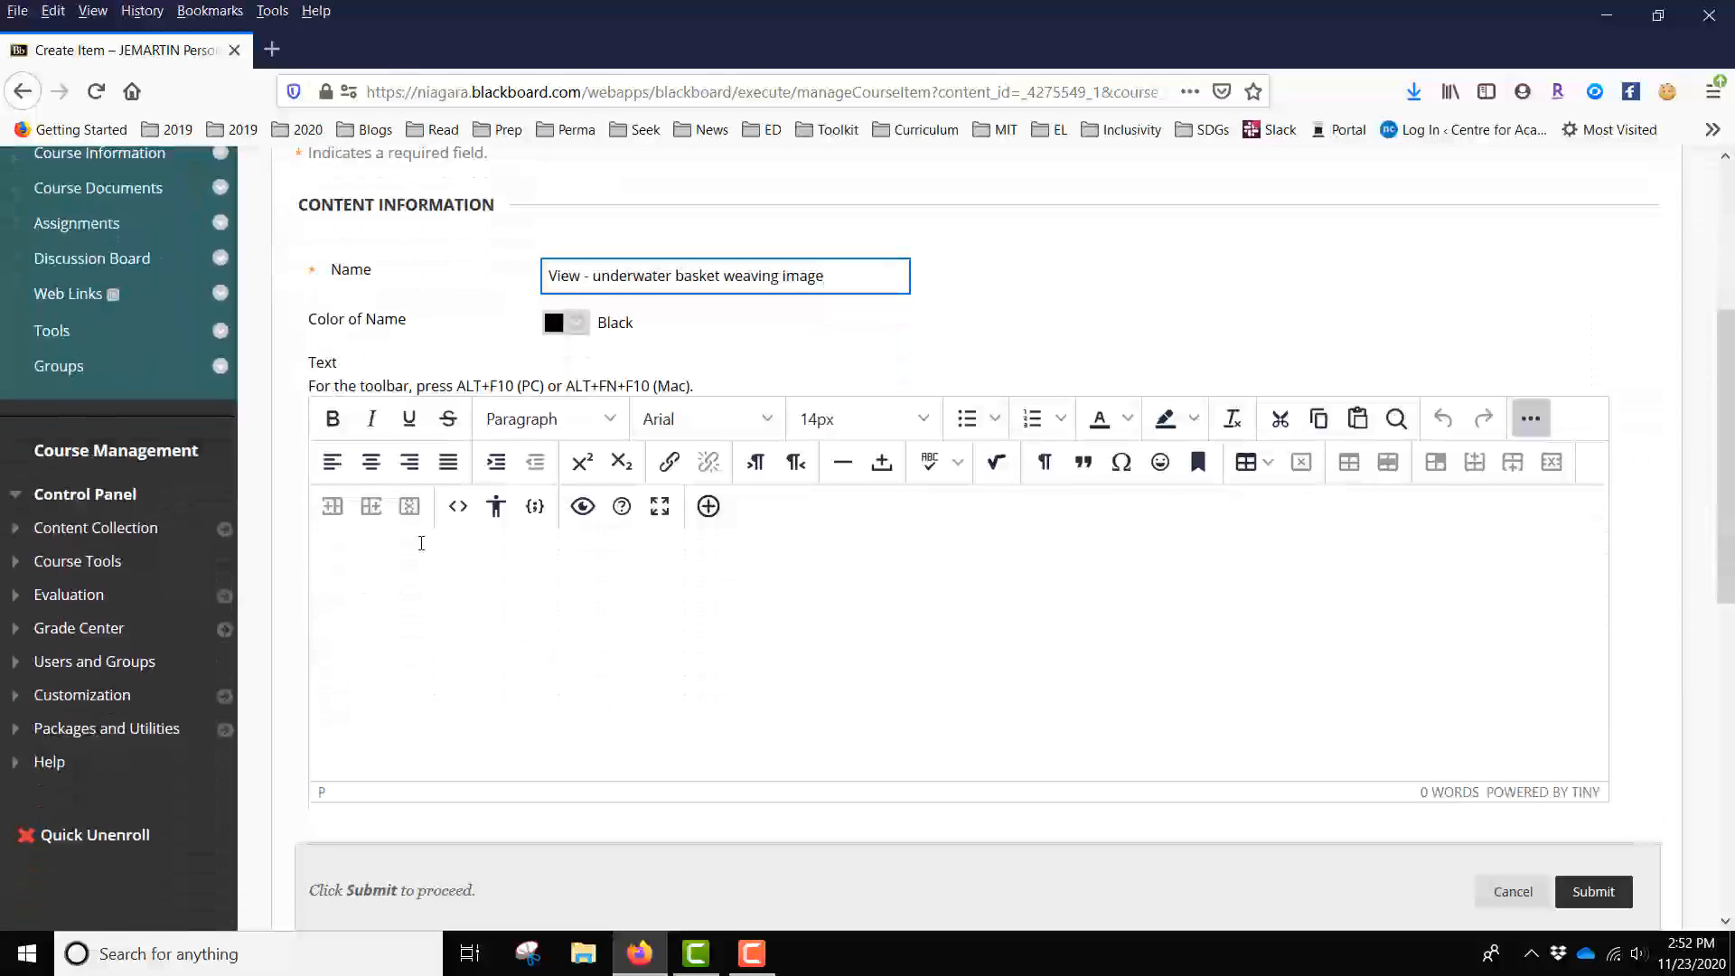
{"action": "left_click", "coordinate": [421, 542]}
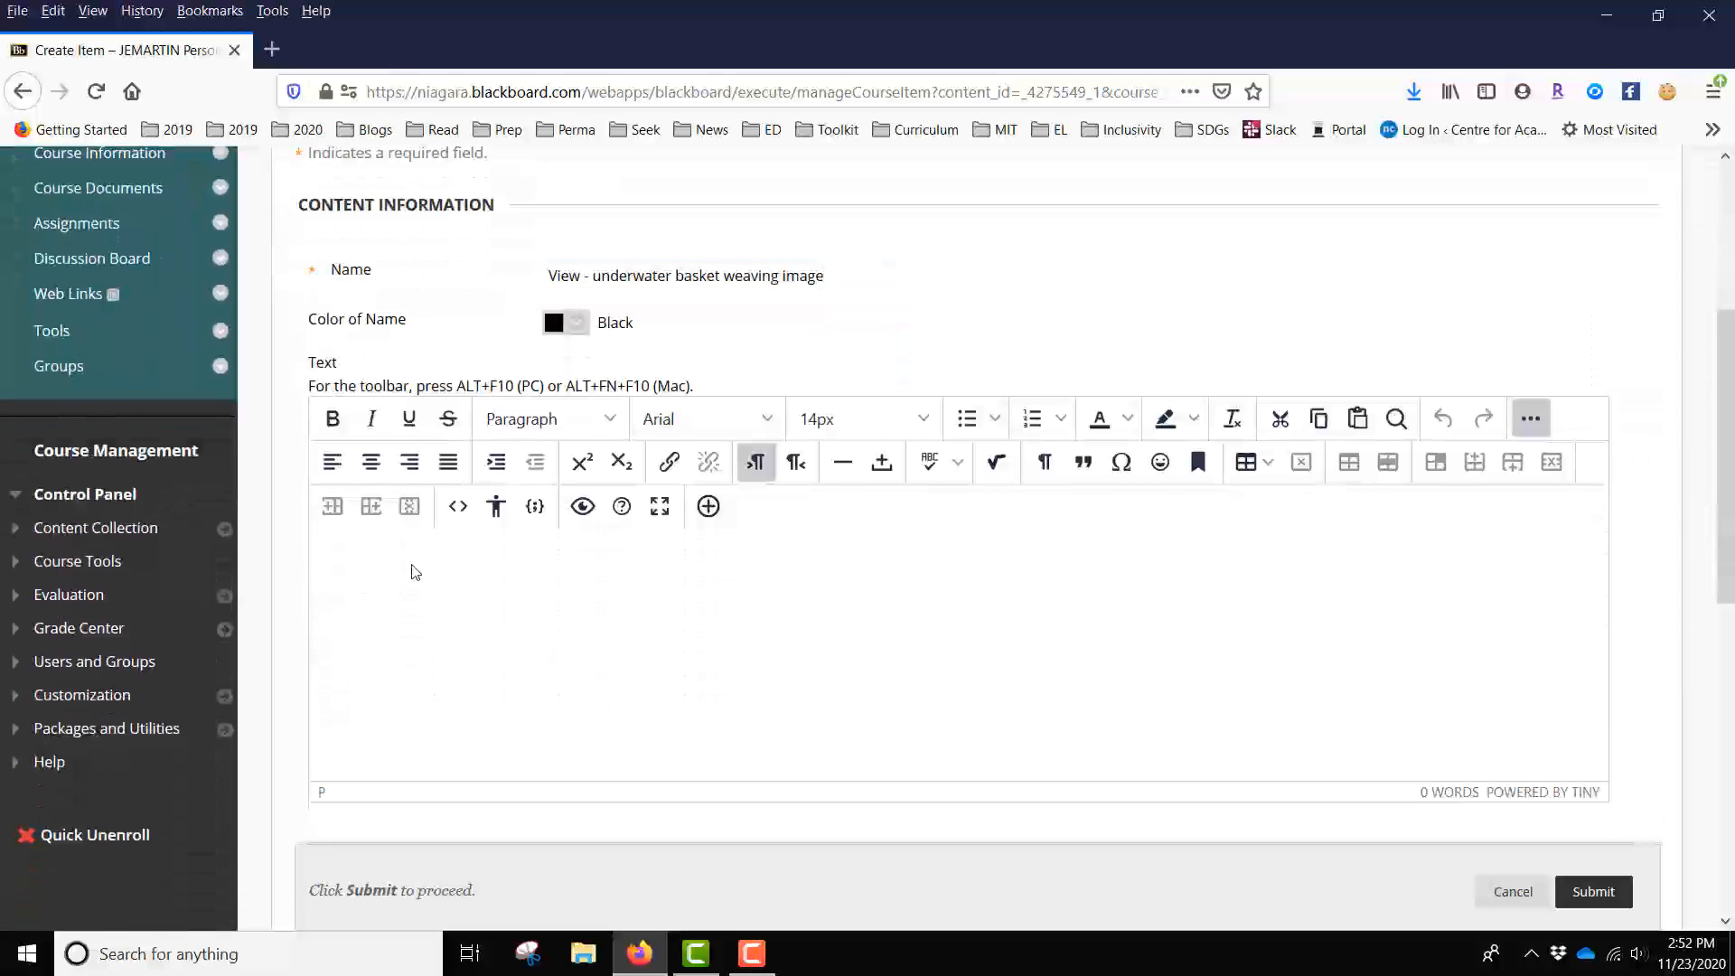
{"action": "type", "text": "In this imag"}
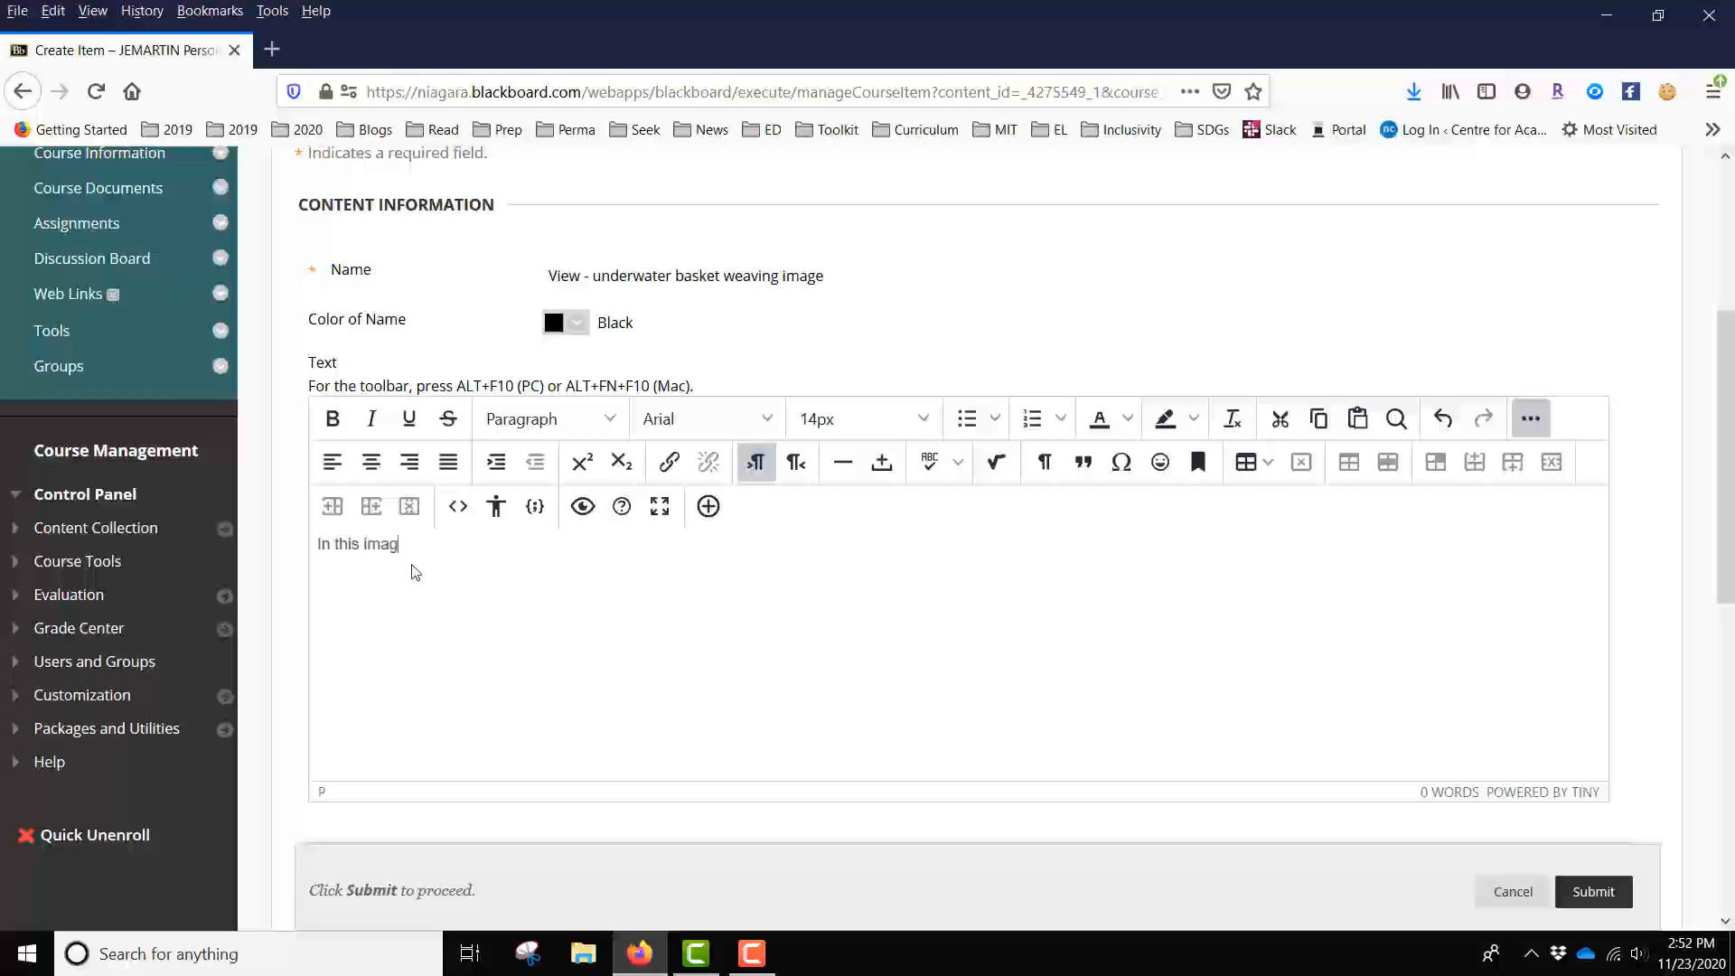
{"action": "type", "text": "e, you'll see a diver engaged"}
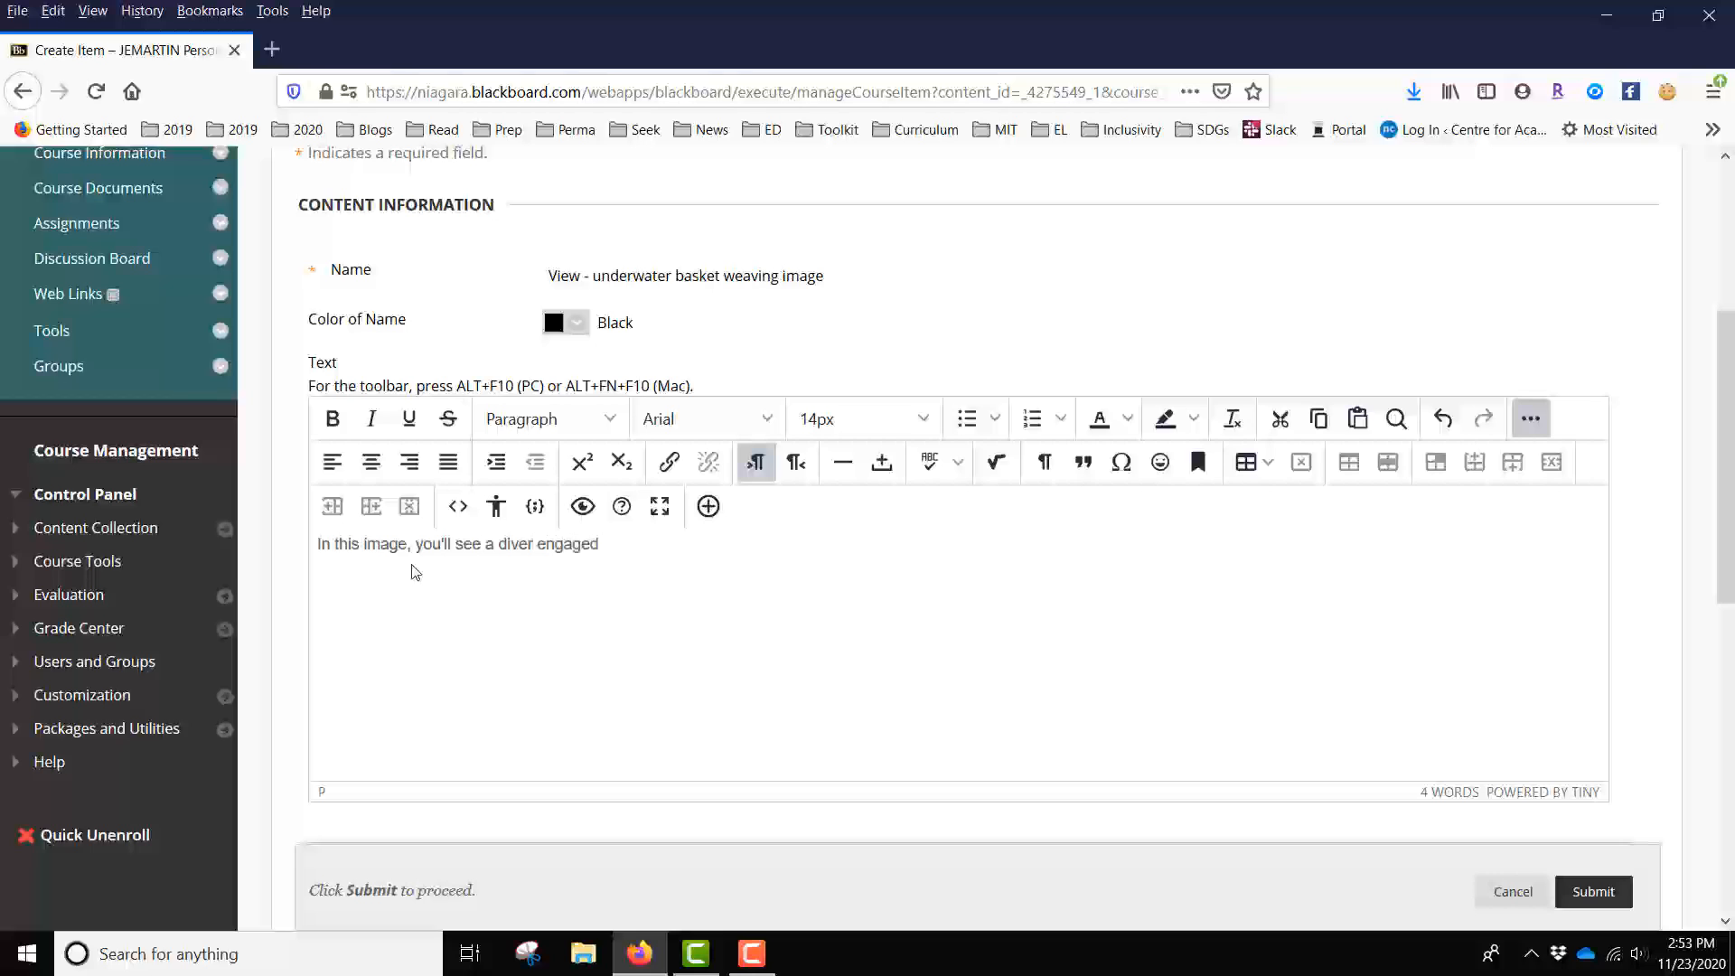
{"action": "type", "text": " in underwater basket"}
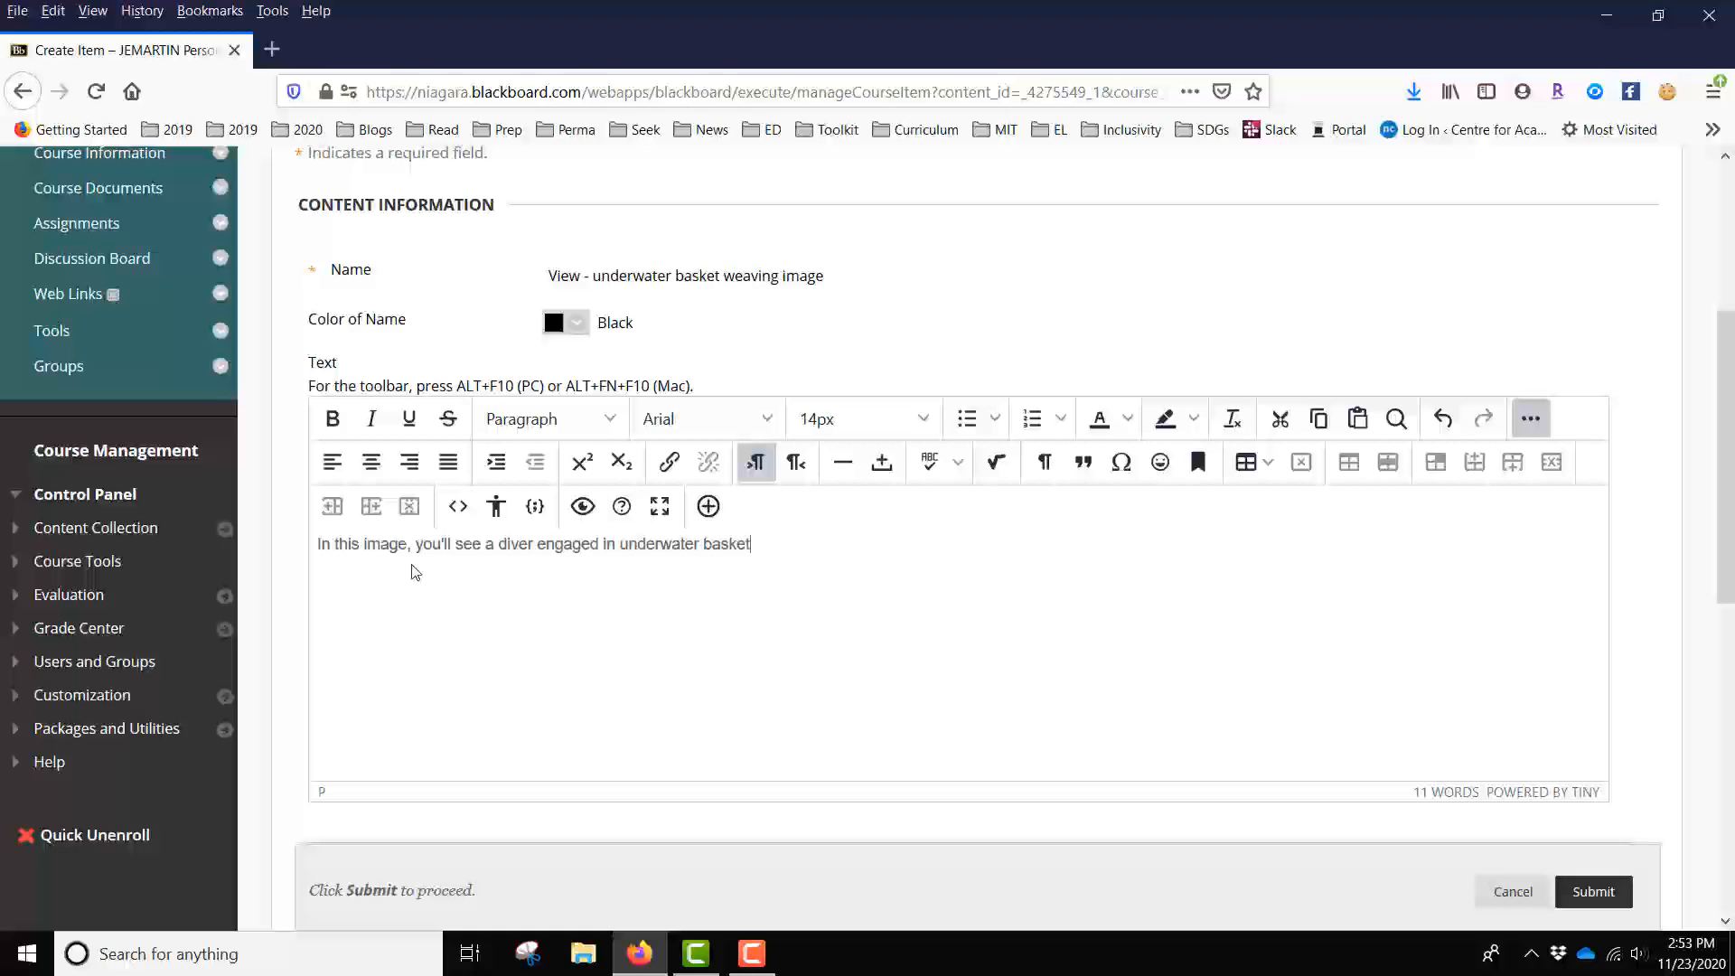
{"action": "type", "text": " weaving."}
Insert the local image "UWBW - Picture" from the "UWBW - files" folder below the item's text.
{"action": "left_click", "coordinate": [709, 507]}
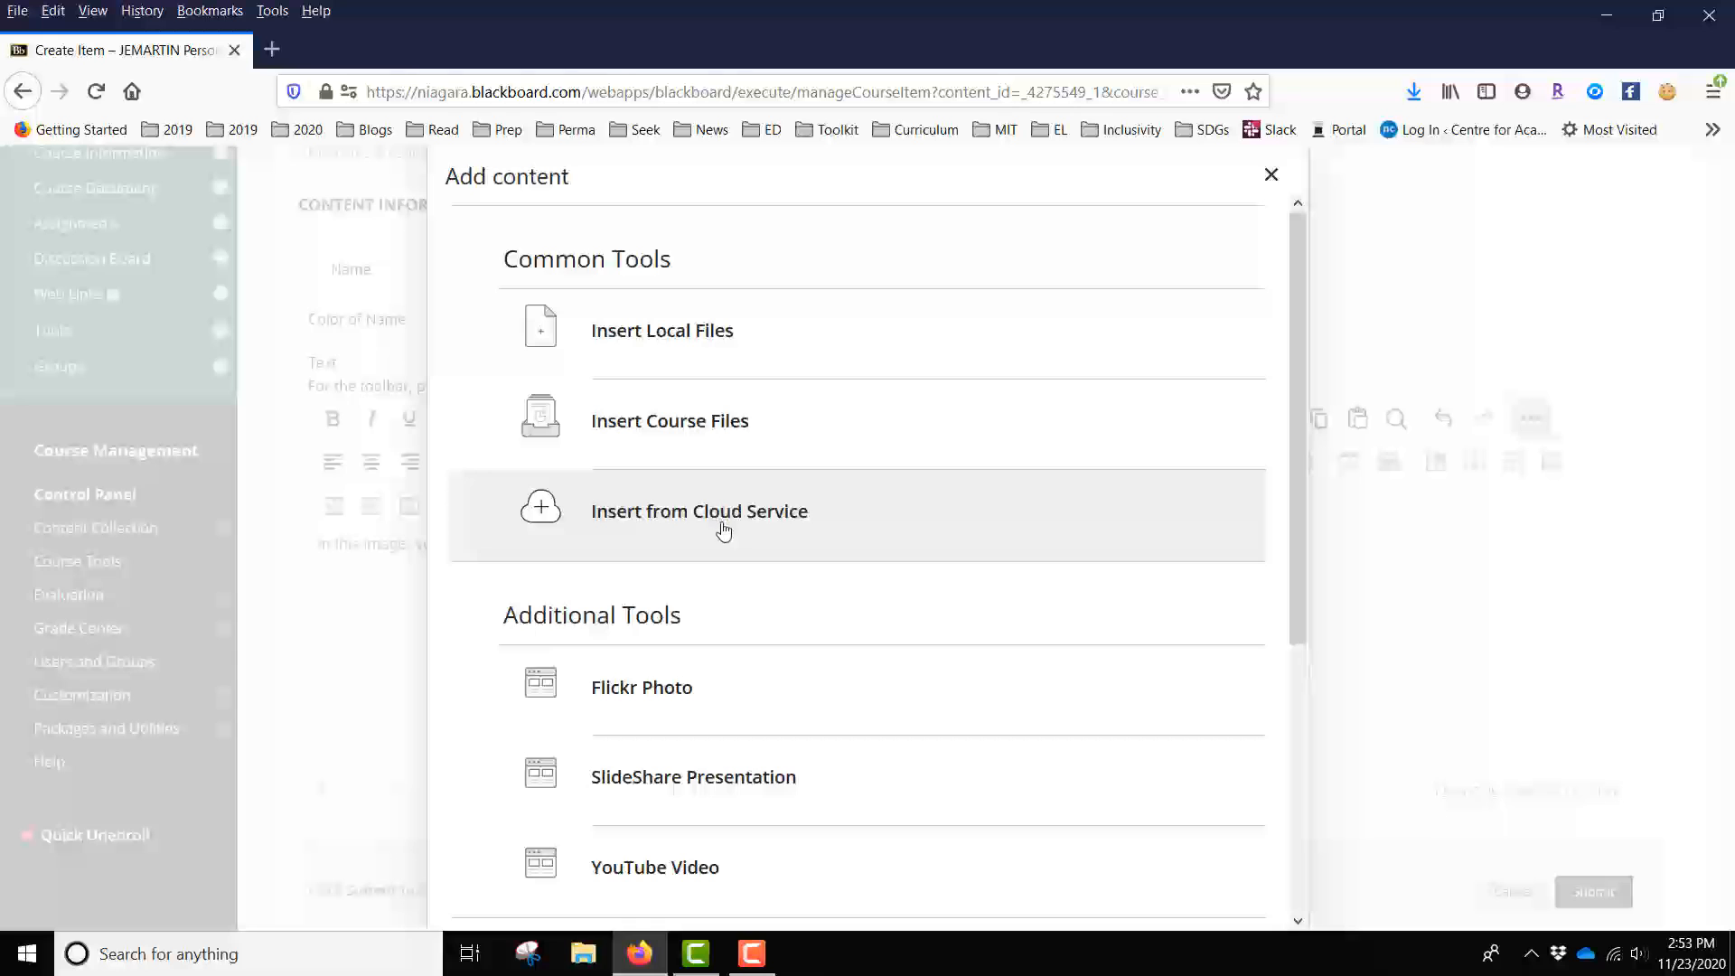
{"action": "left_click", "coordinate": [666, 339]}
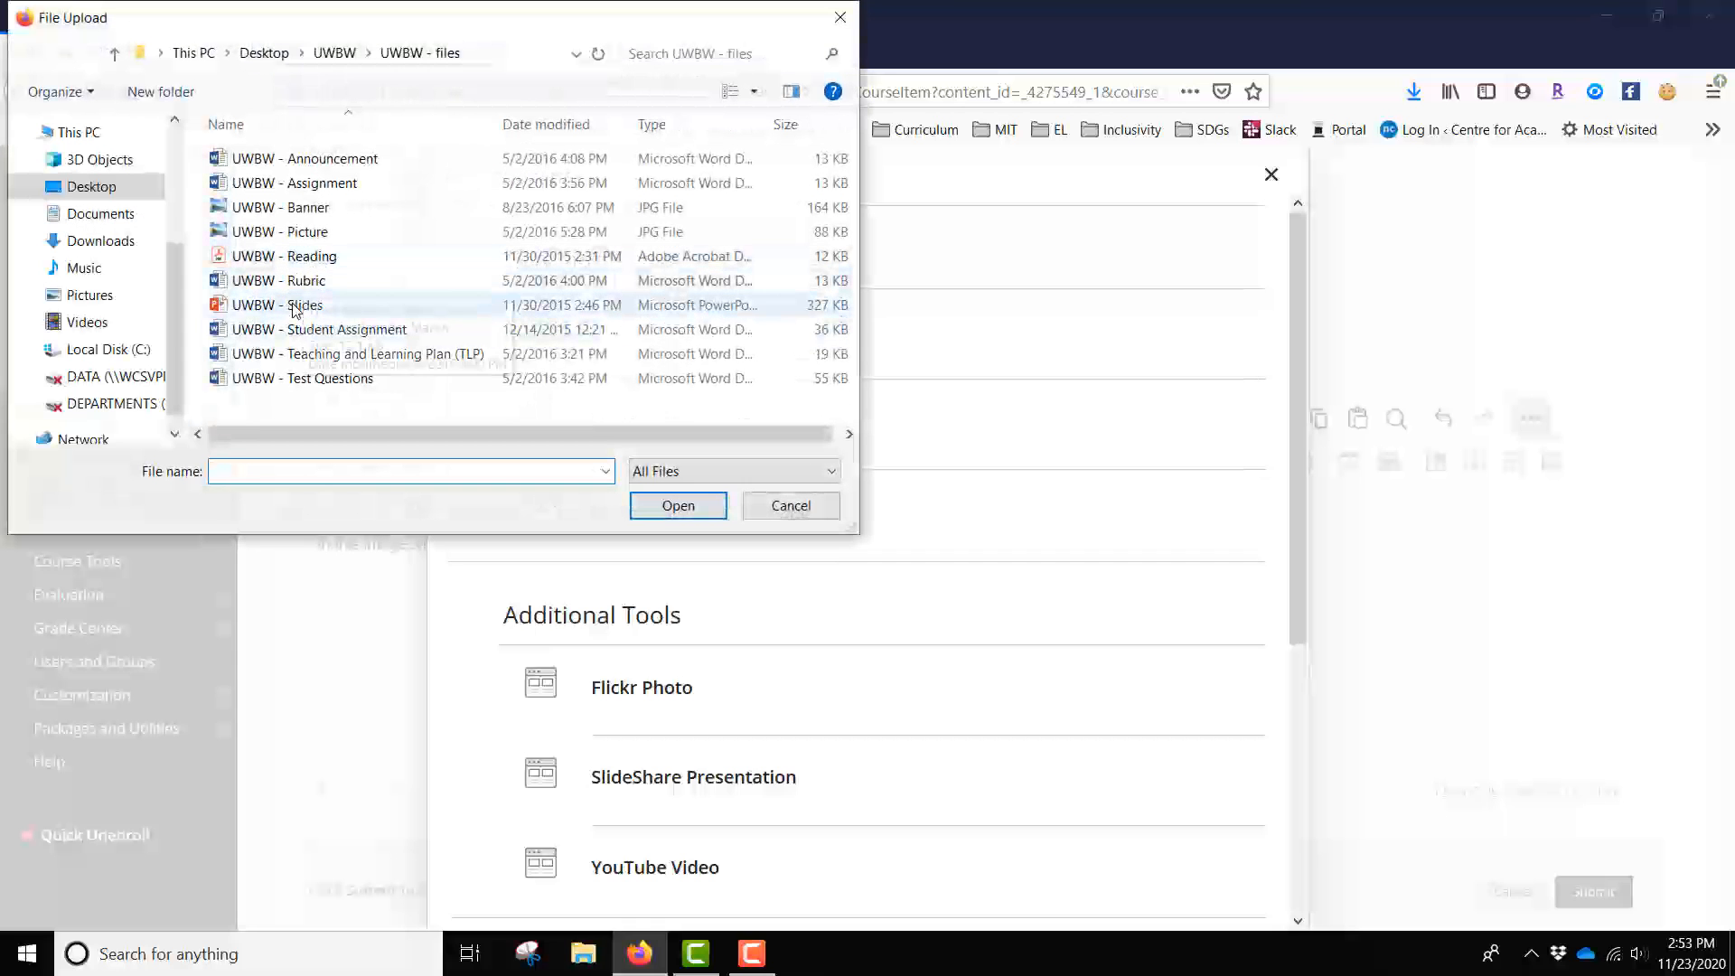
{"action": "left_click", "coordinate": [271, 232]}
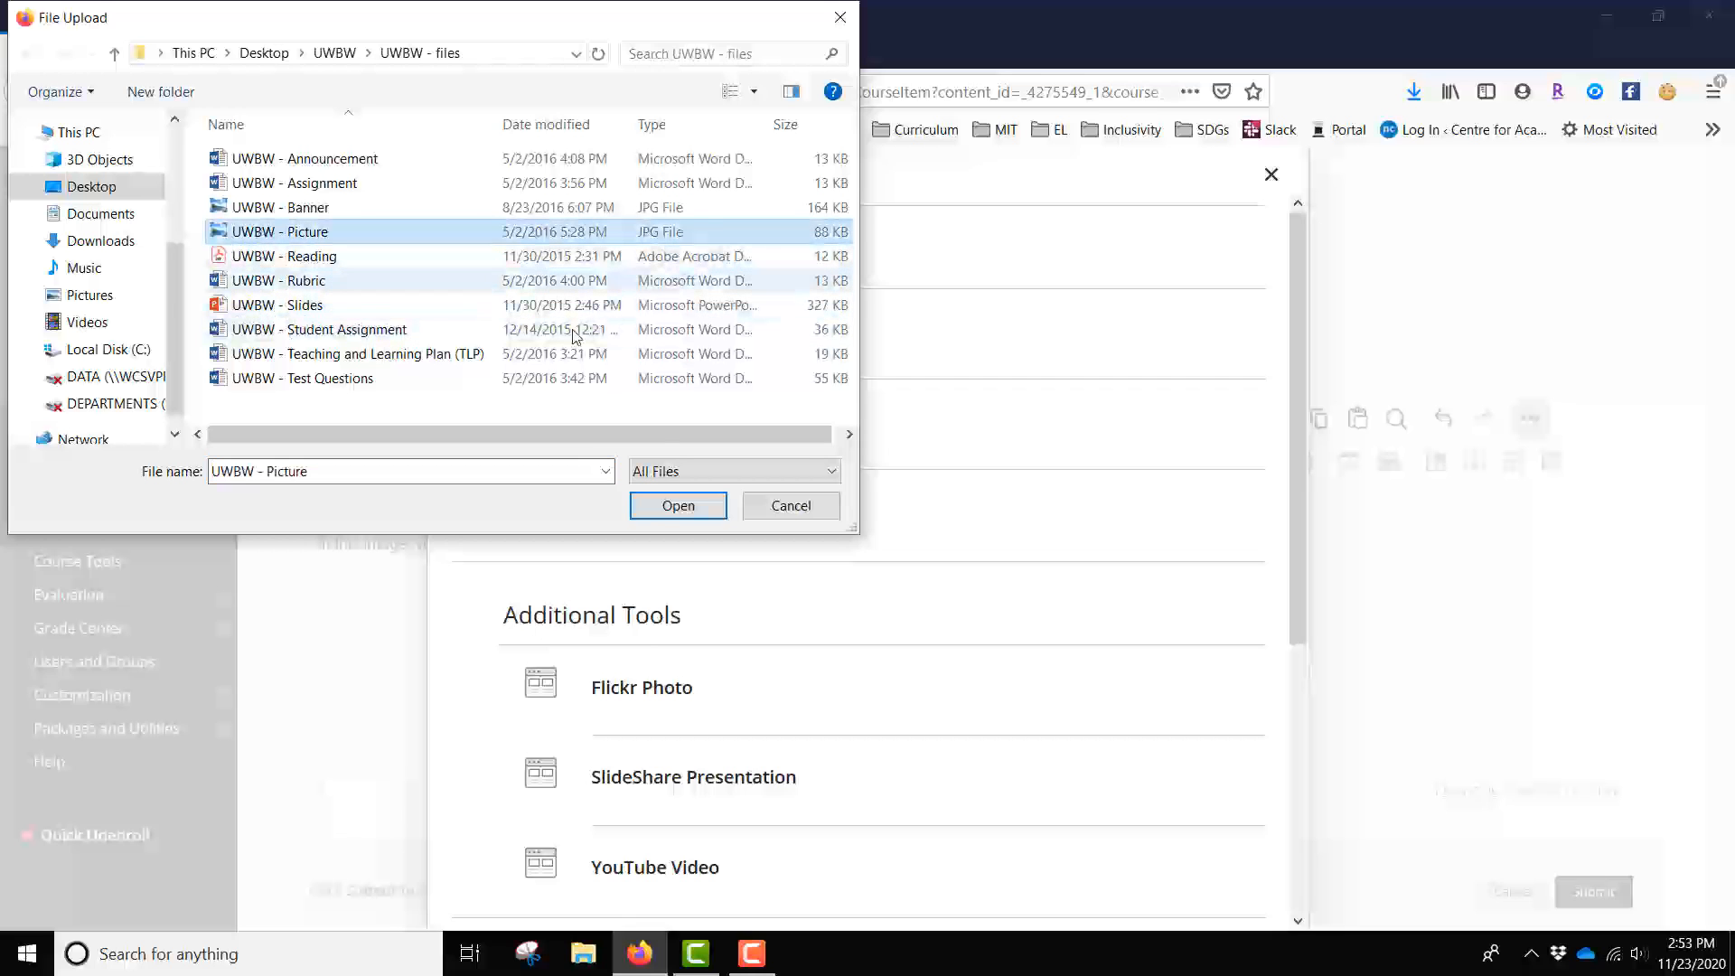
{"action": "left_click", "coordinate": [677, 506]}
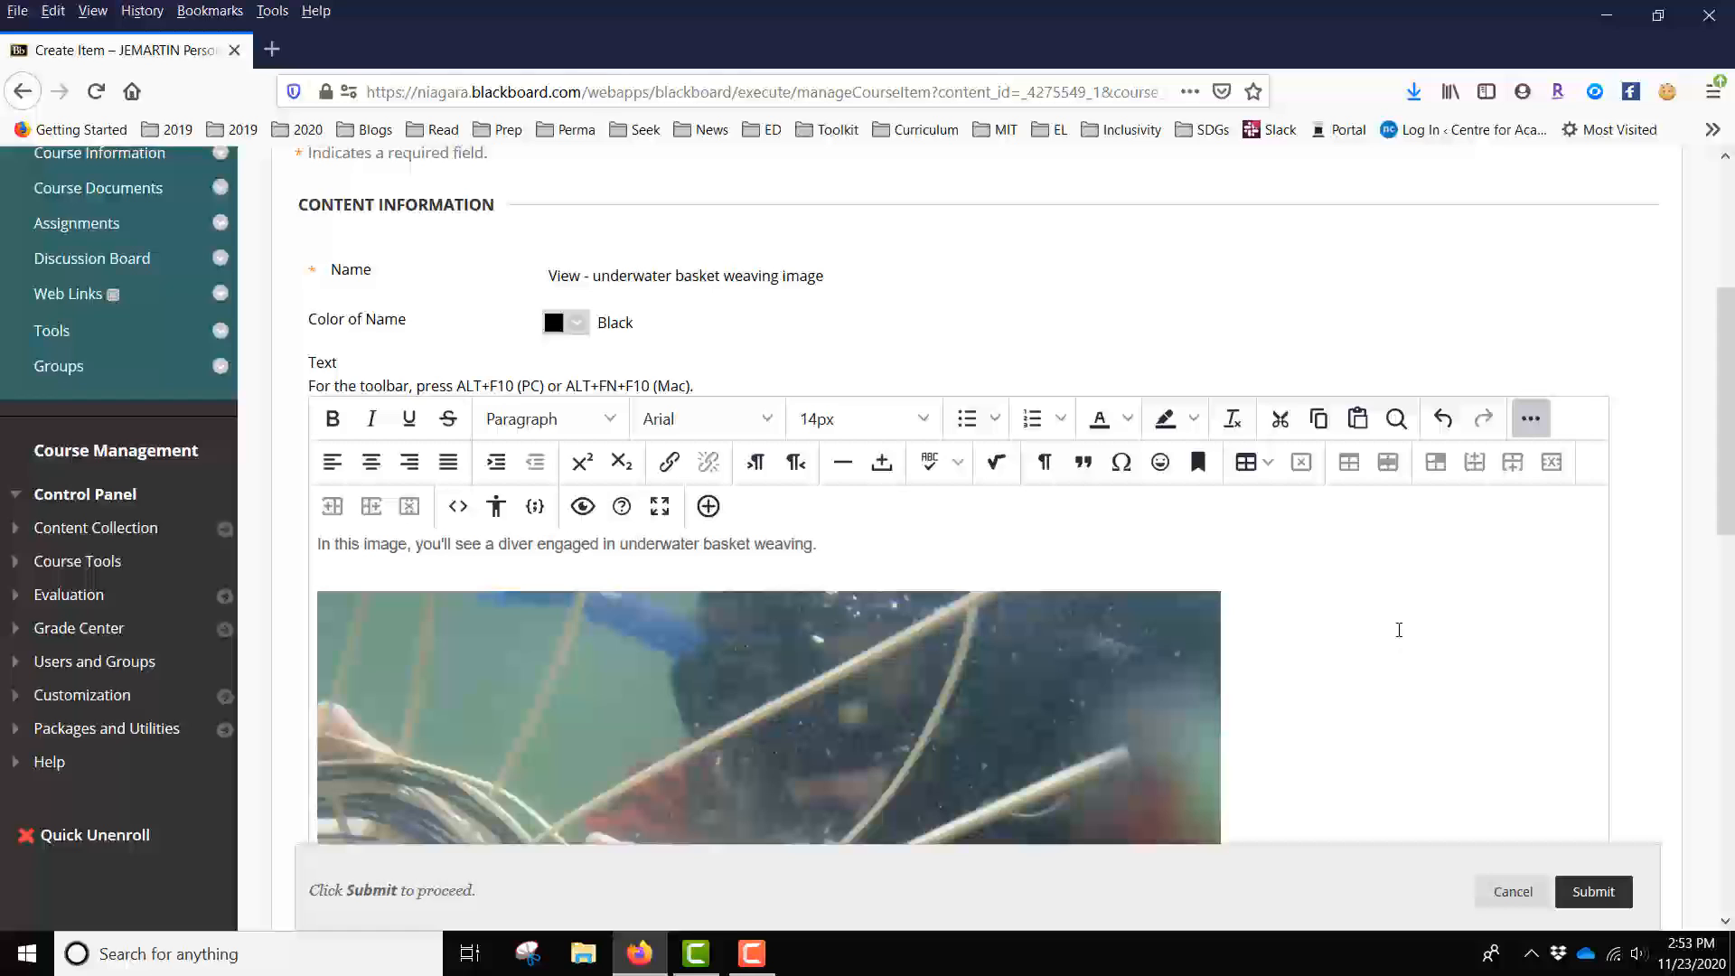
Give the inserted image the alternative description "A diver in a wetsuit weaving a basket underwater." and save it.
{"action": "scroll", "coordinate": [1399, 628], "scroll_direction": "down", "scroll_amount": 3}
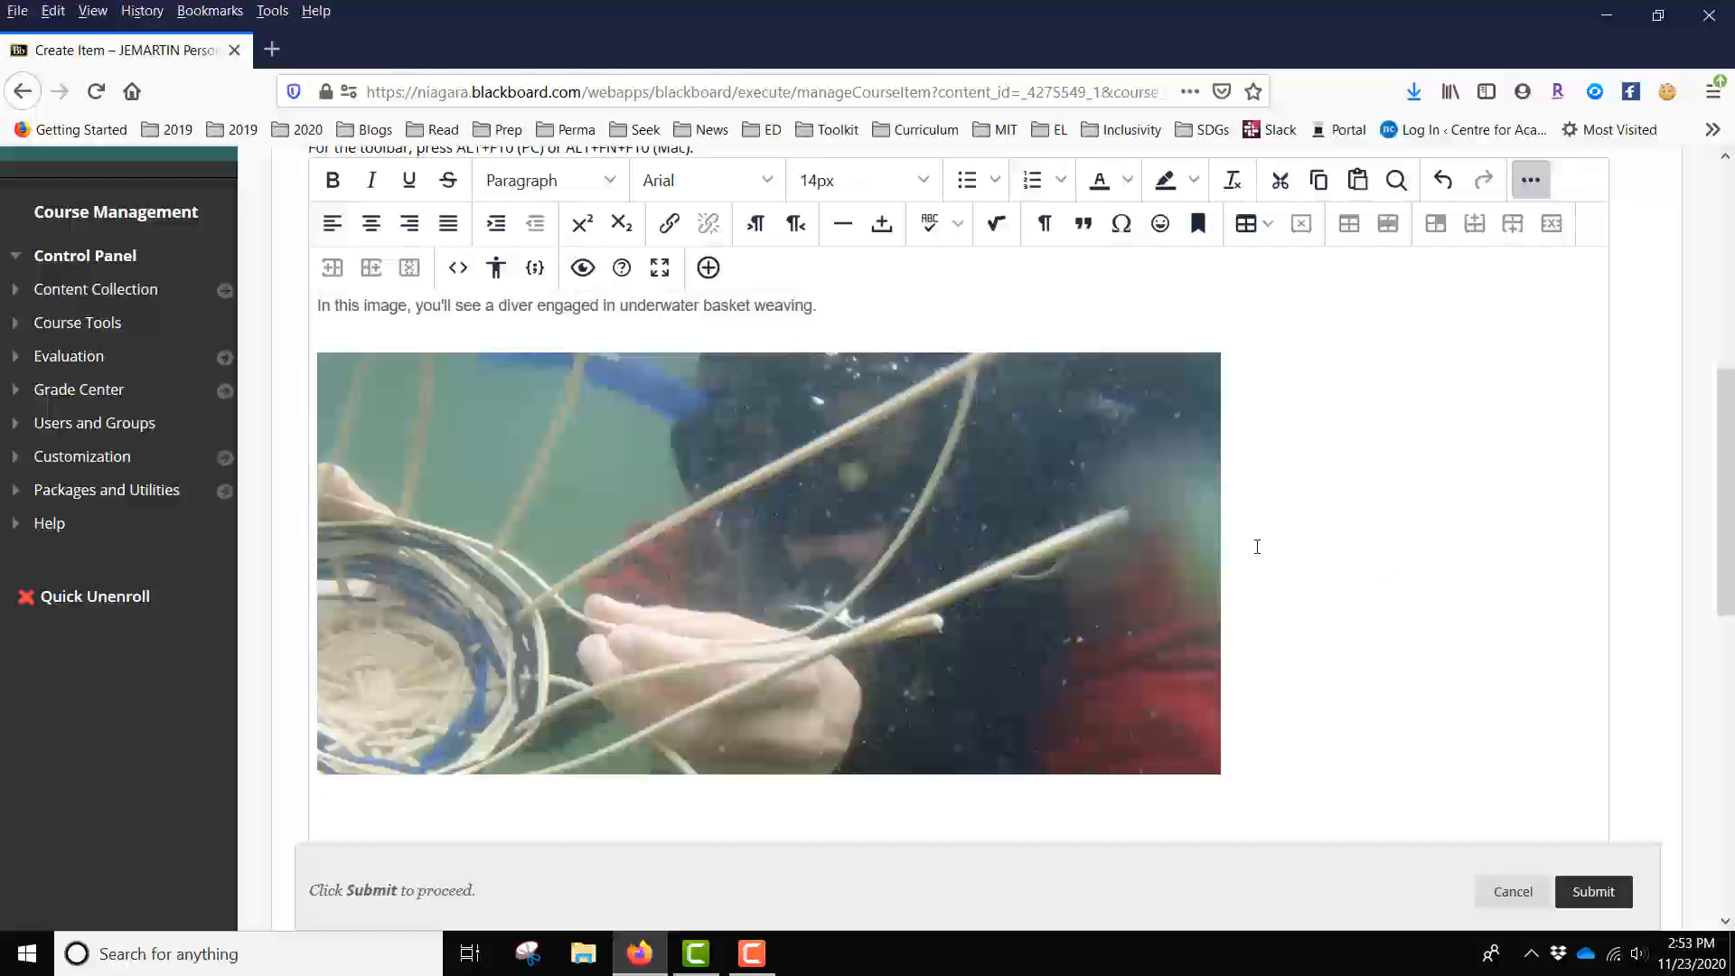
{"action": "right_click", "coordinate": [660, 504]}
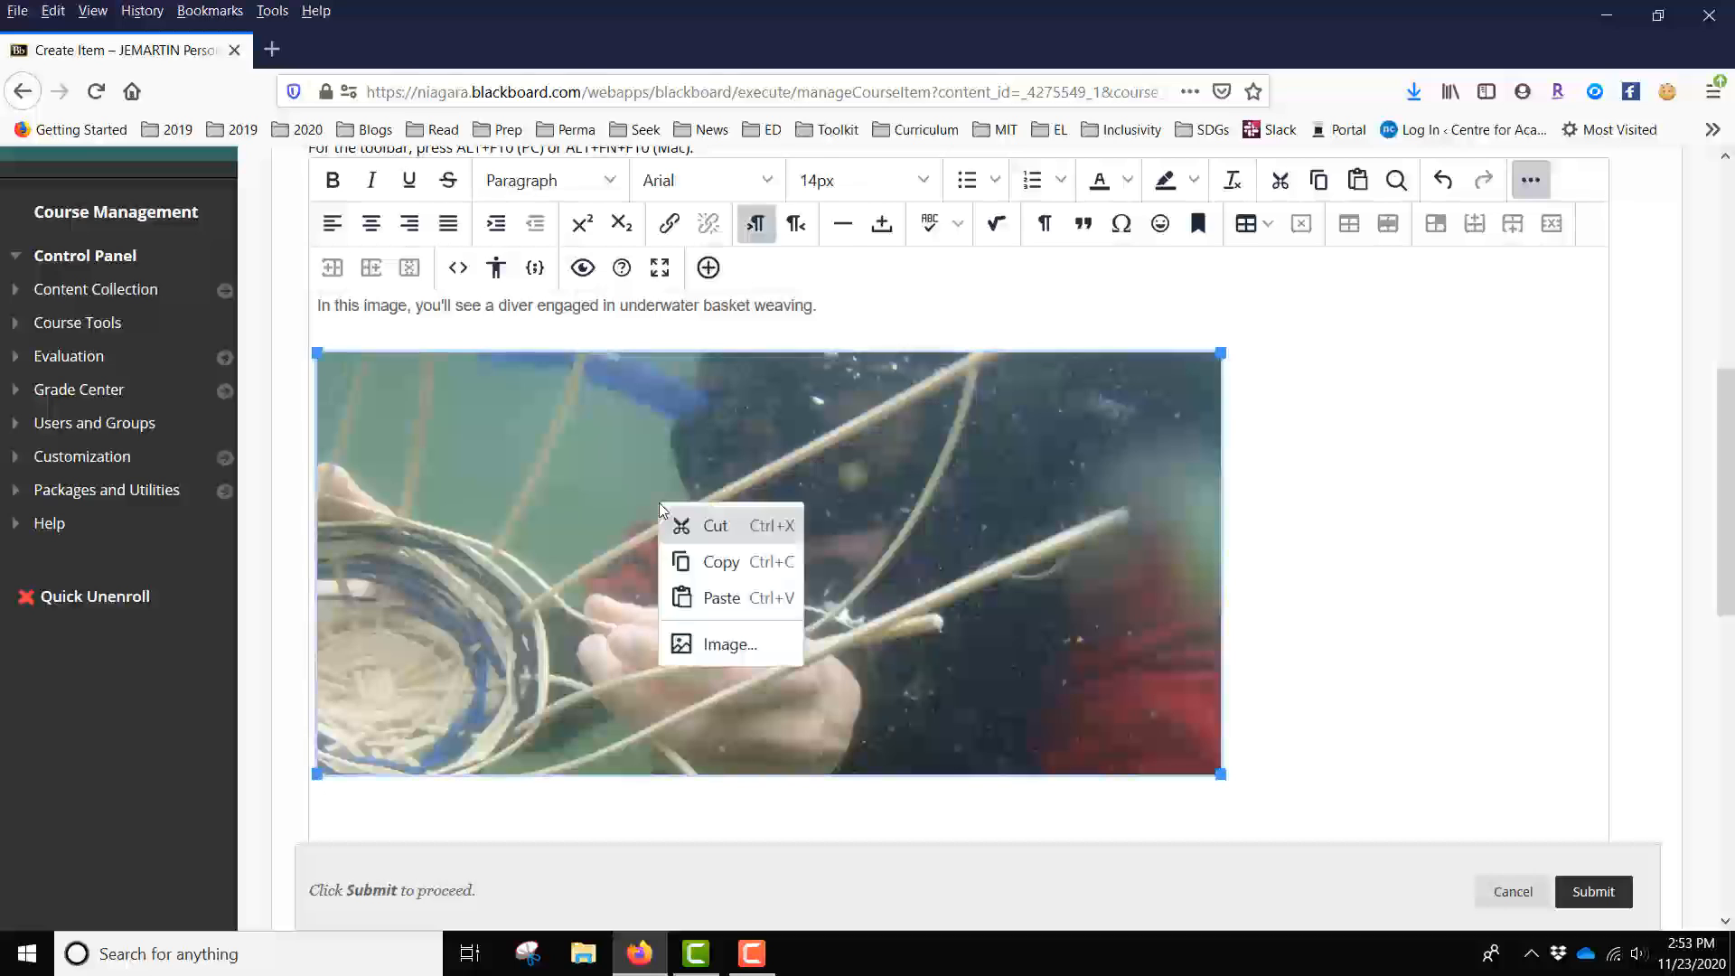
{"action": "left_click", "coordinate": [761, 660]}
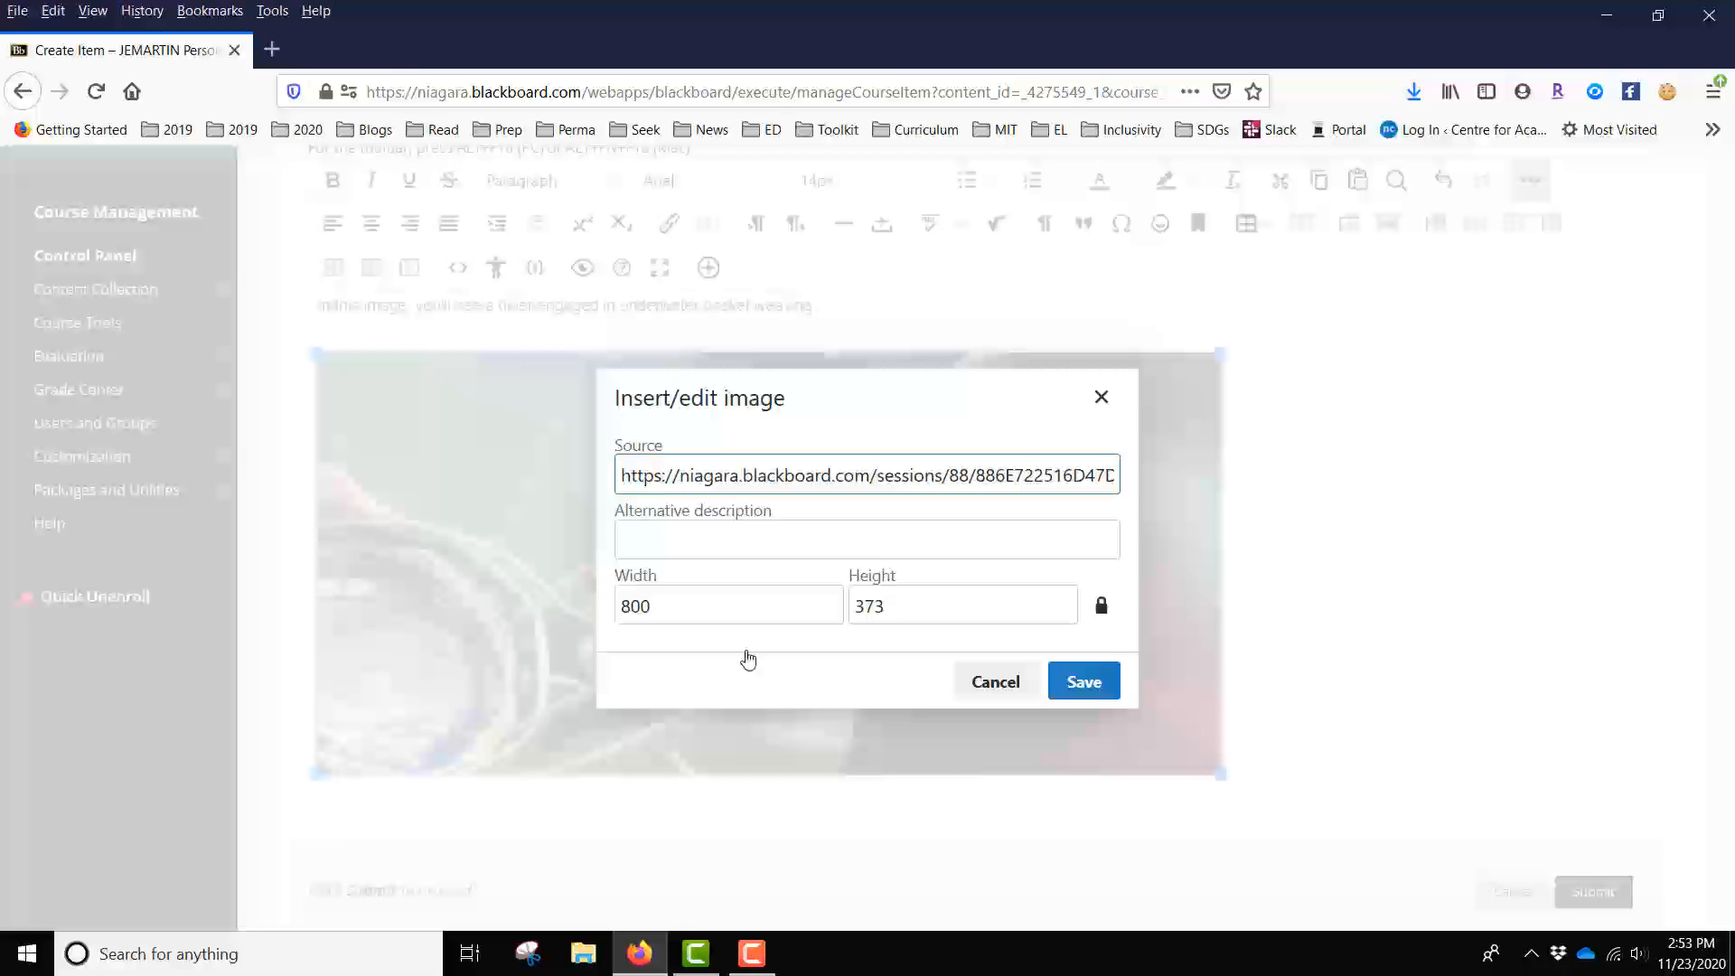
{"action": "left_click", "coordinate": [803, 545]}
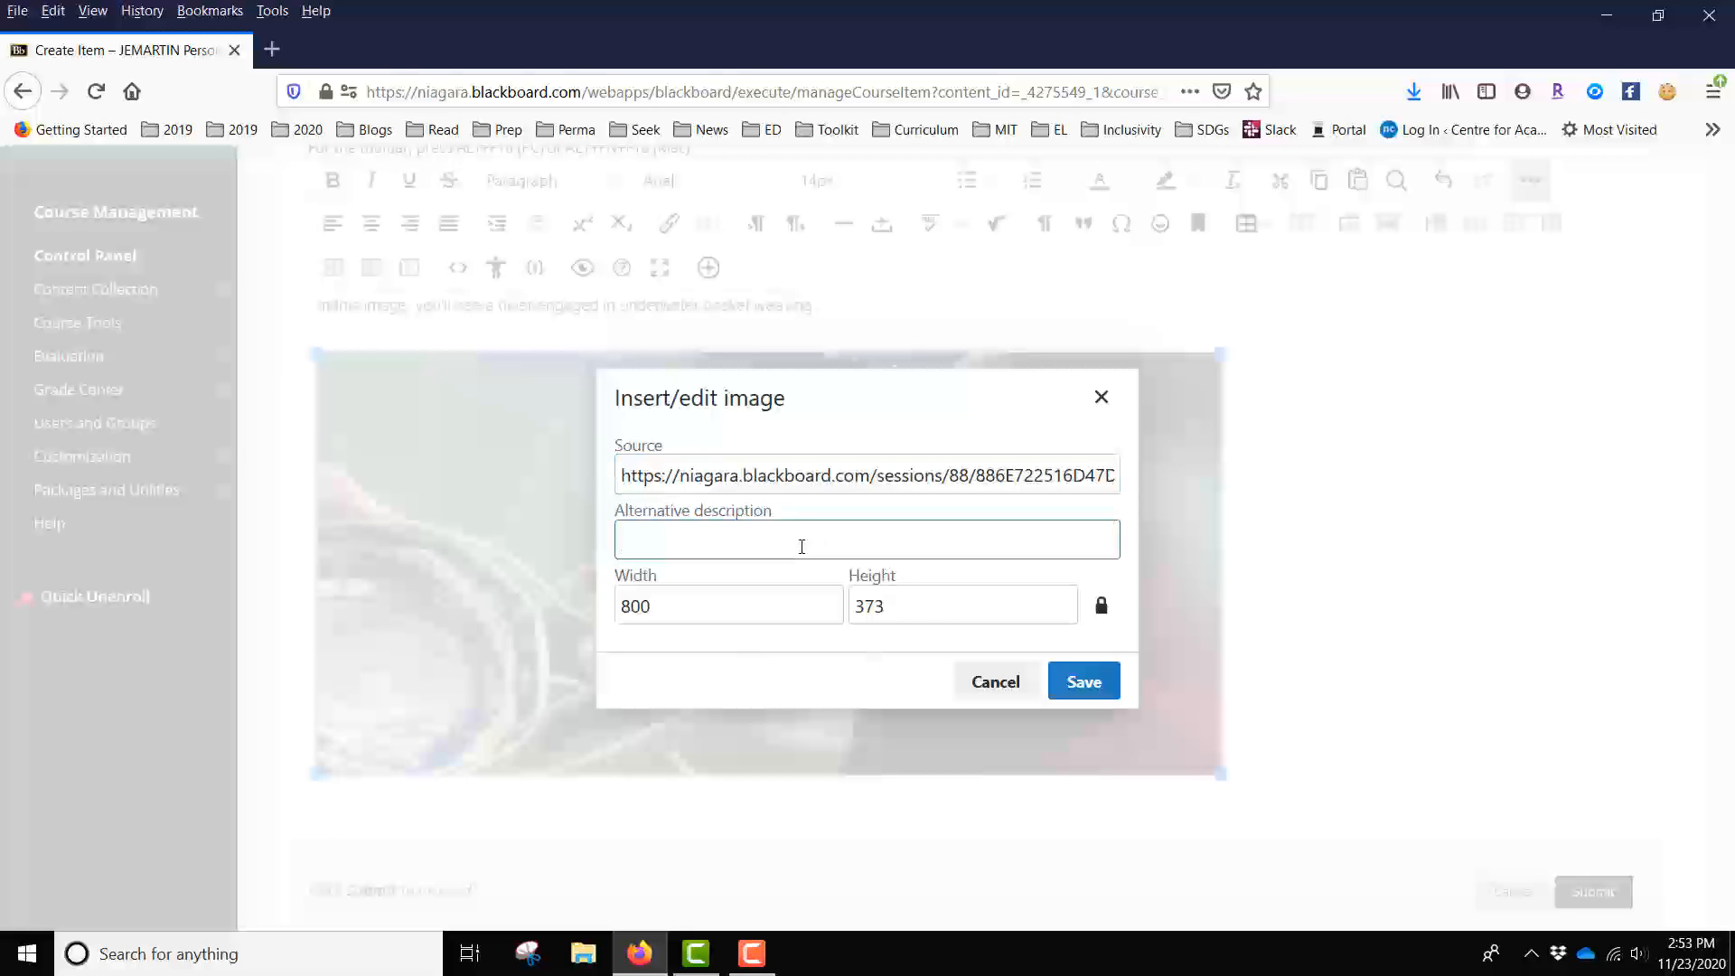
{"action": "type", "text": "A diver in"}
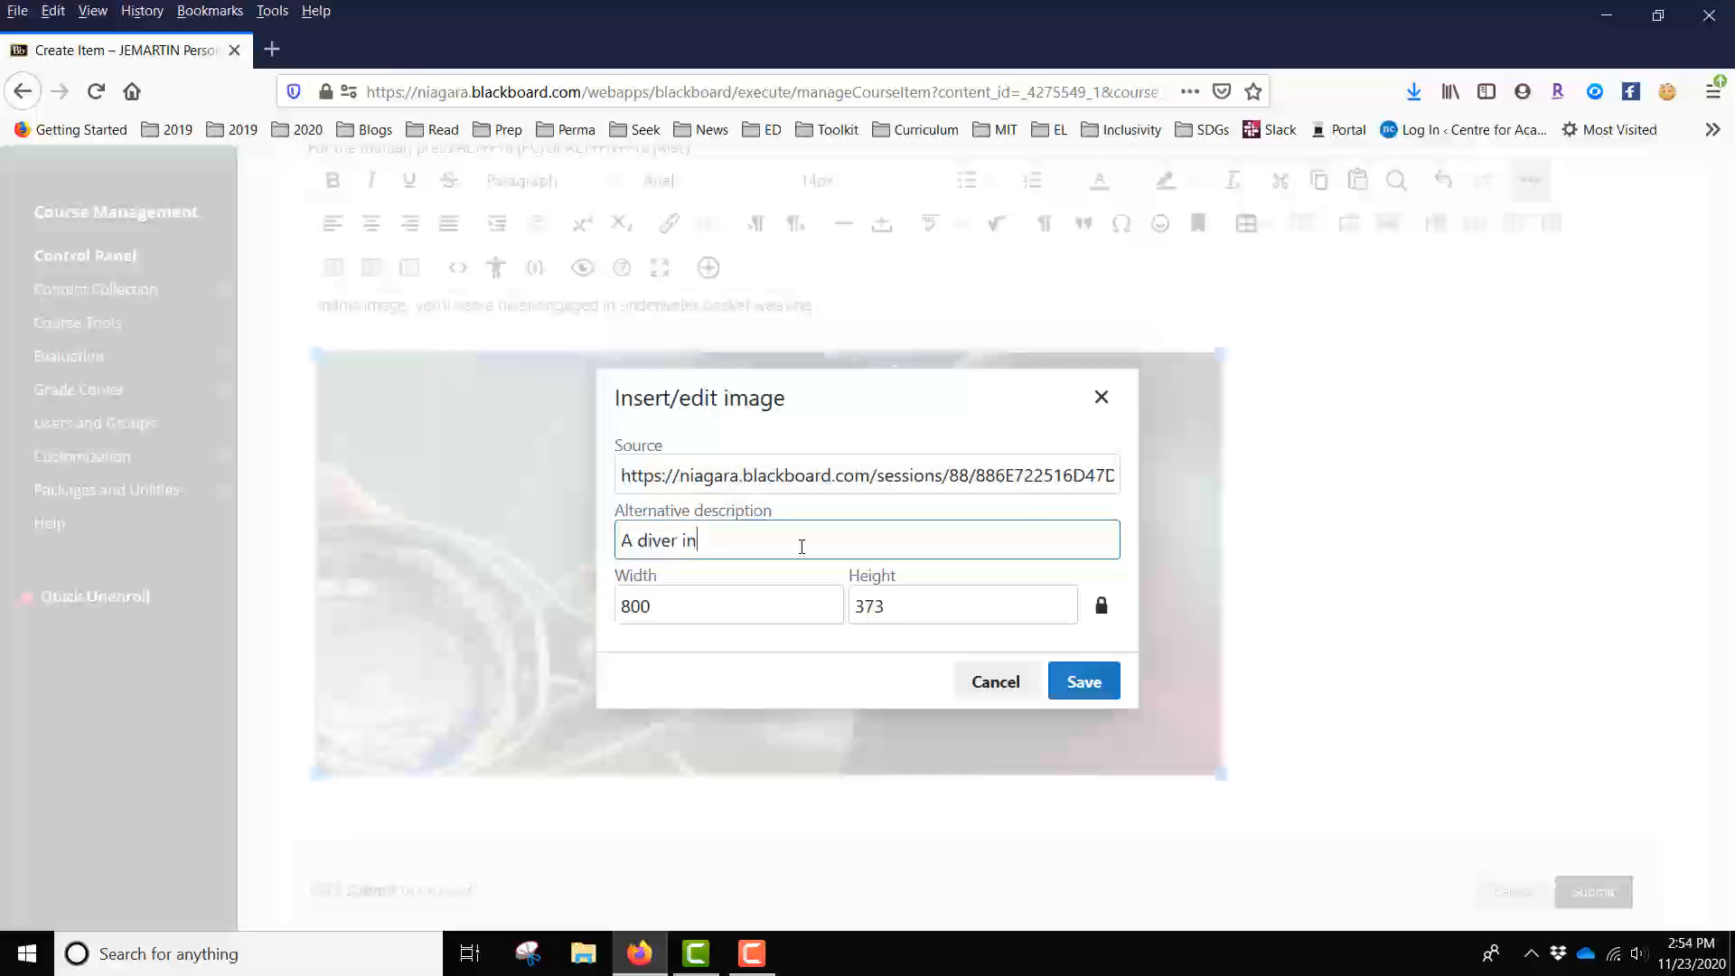
{"action": "type", "text": " a wetsuit weaving a basket underw"}
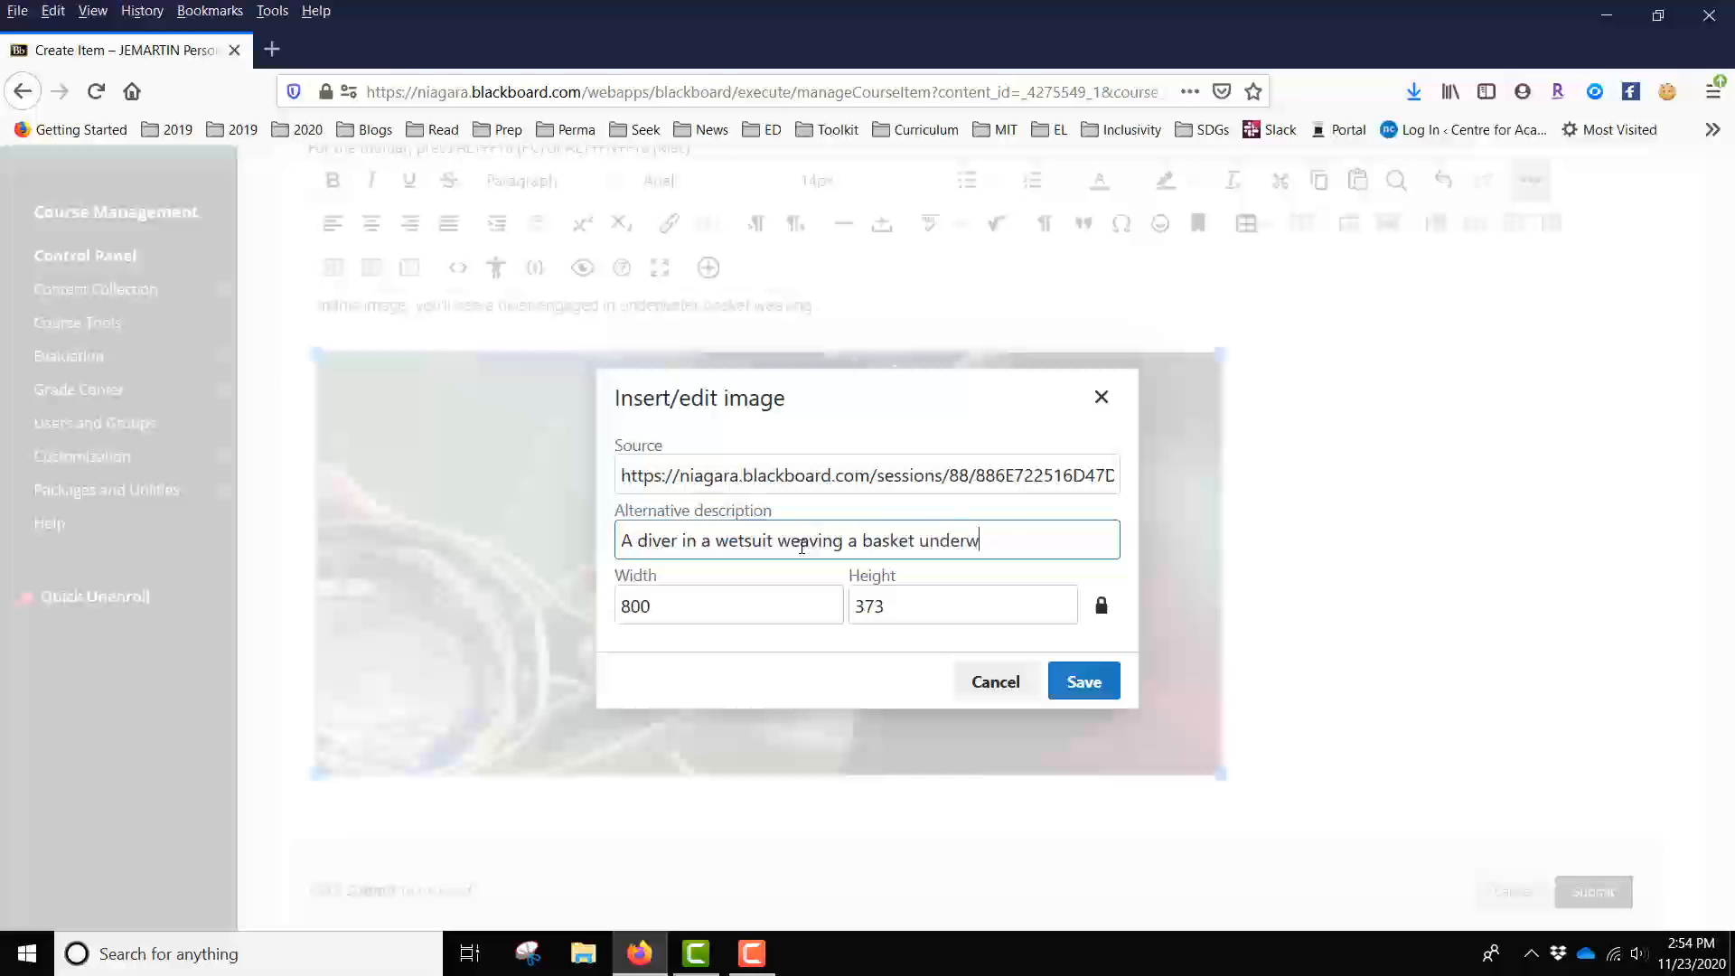
{"action": "type", "text": "ater."}
{"action": "left_click", "coordinate": [1088, 683]}
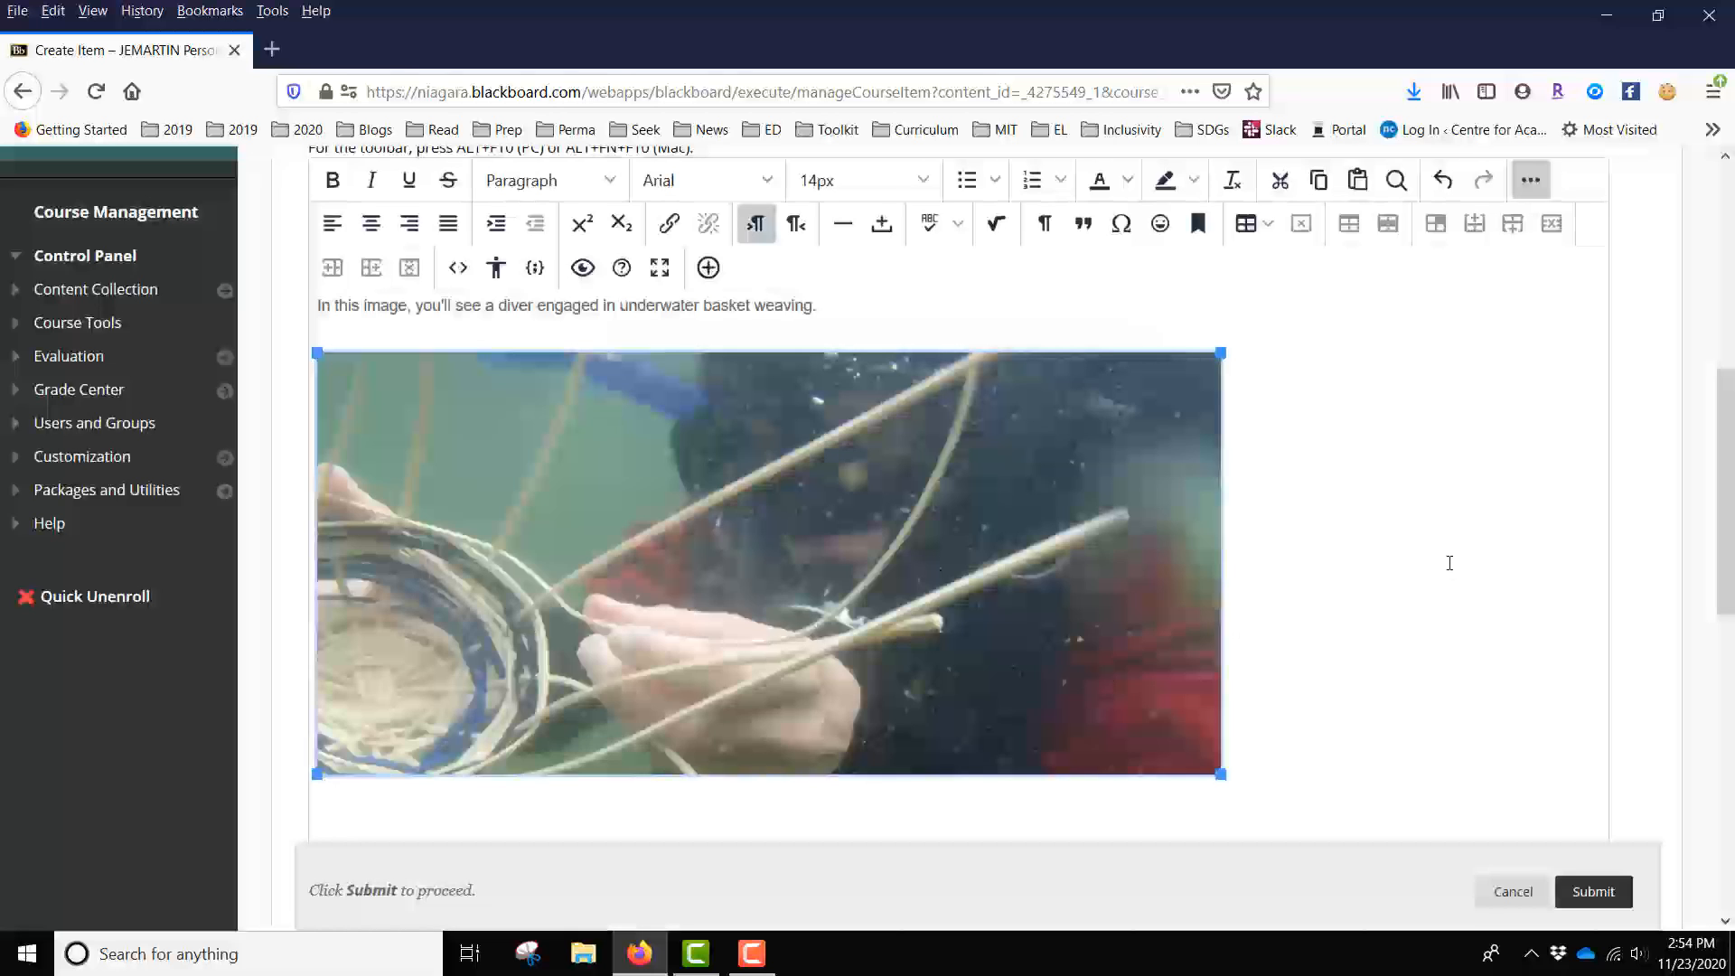
Submit the image item and review it in the "Week one - introduction" folder.
{"action": "scroll", "coordinate": [1449, 563], "scroll_direction": "down", "scroll_amount": 2}
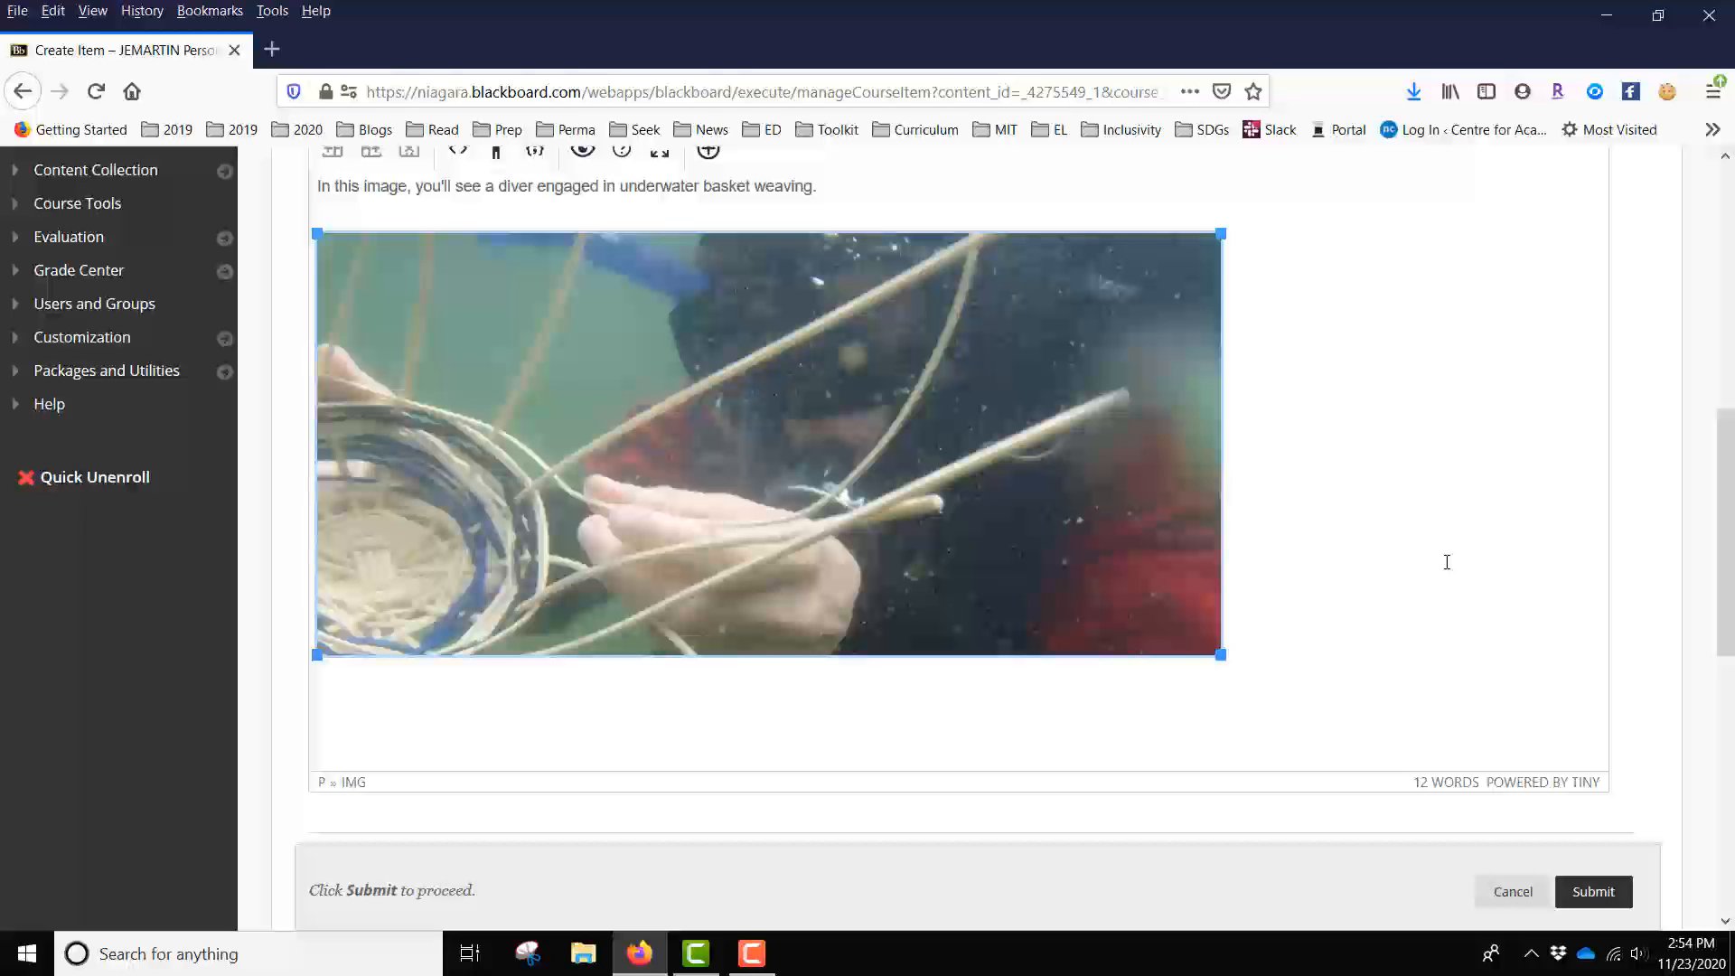
{"action": "left_click", "coordinate": [1604, 892]}
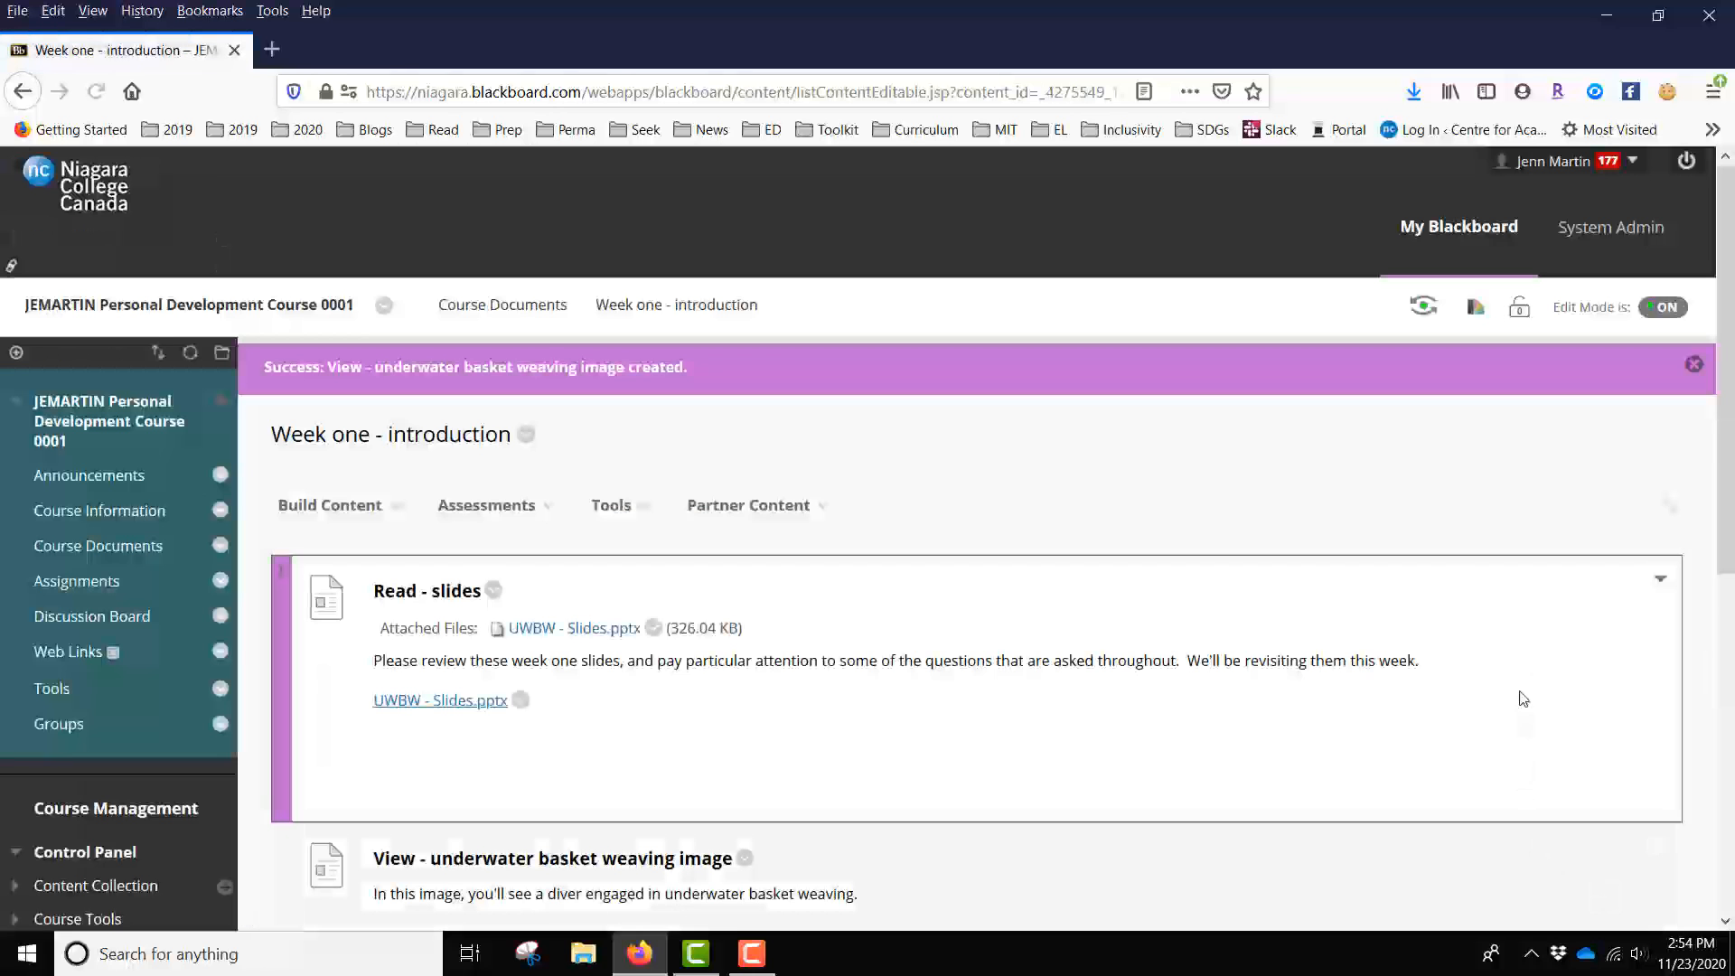
{"action": "scroll", "coordinate": [1522, 698], "scroll_direction": "down", "scroll_amount": 3}
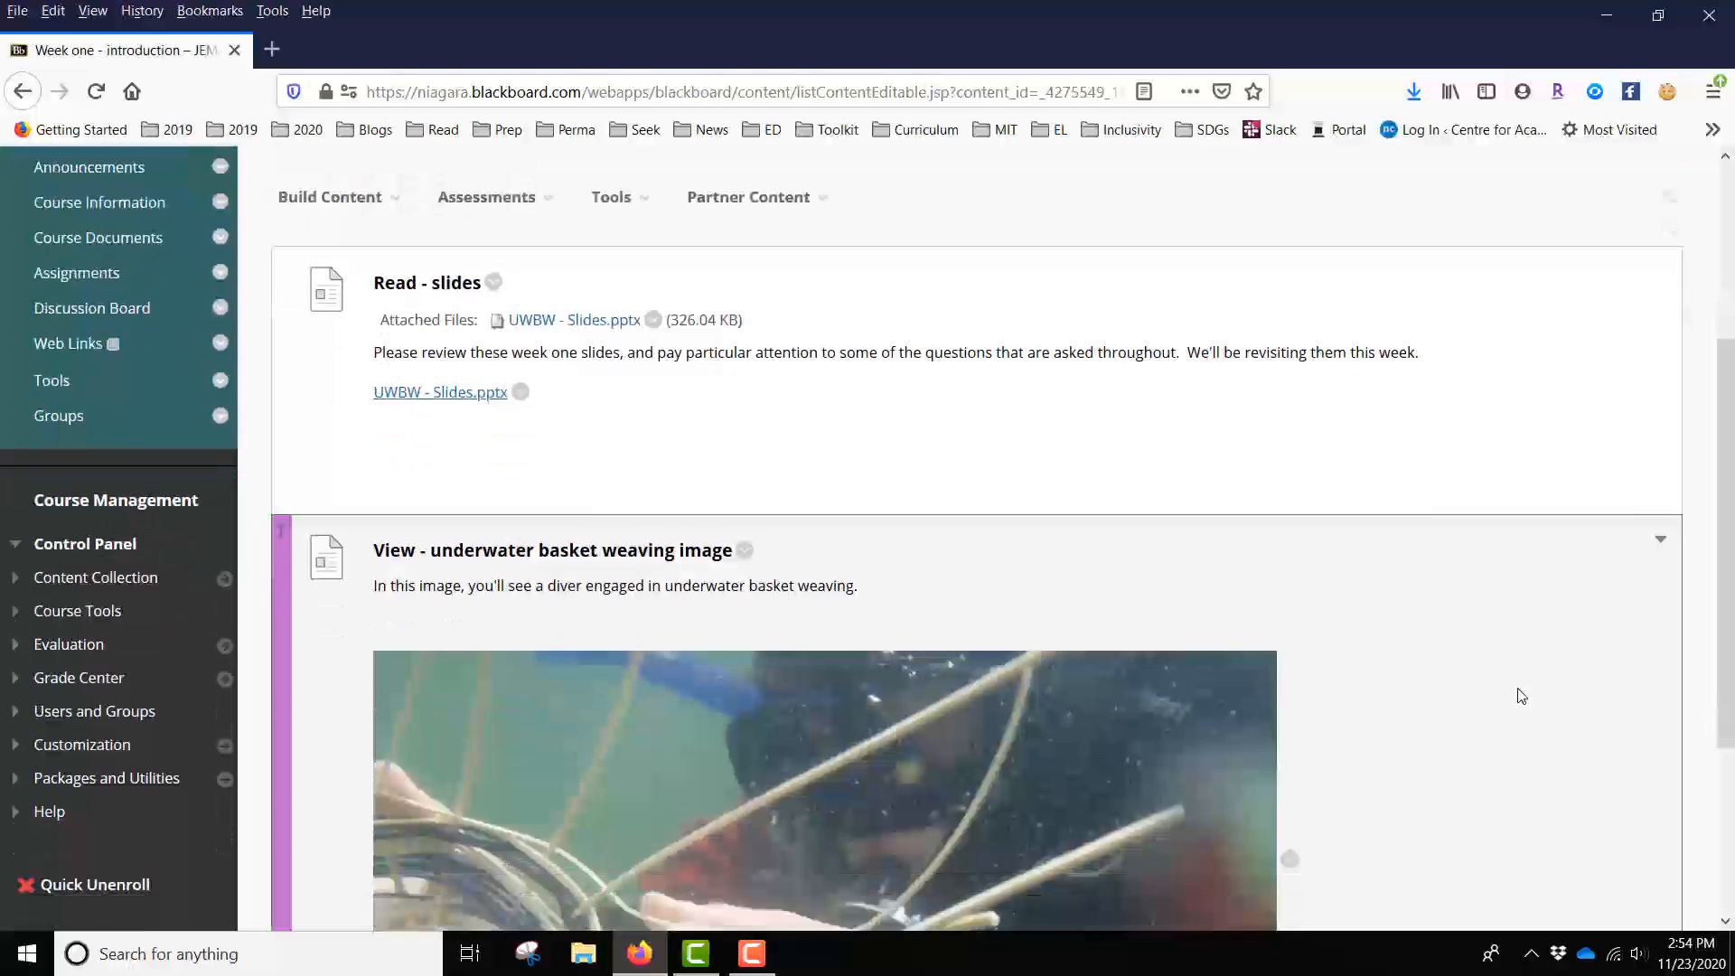
{"action": "scroll", "coordinate": [1521, 696], "scroll_direction": "down", "scroll_amount": 2}
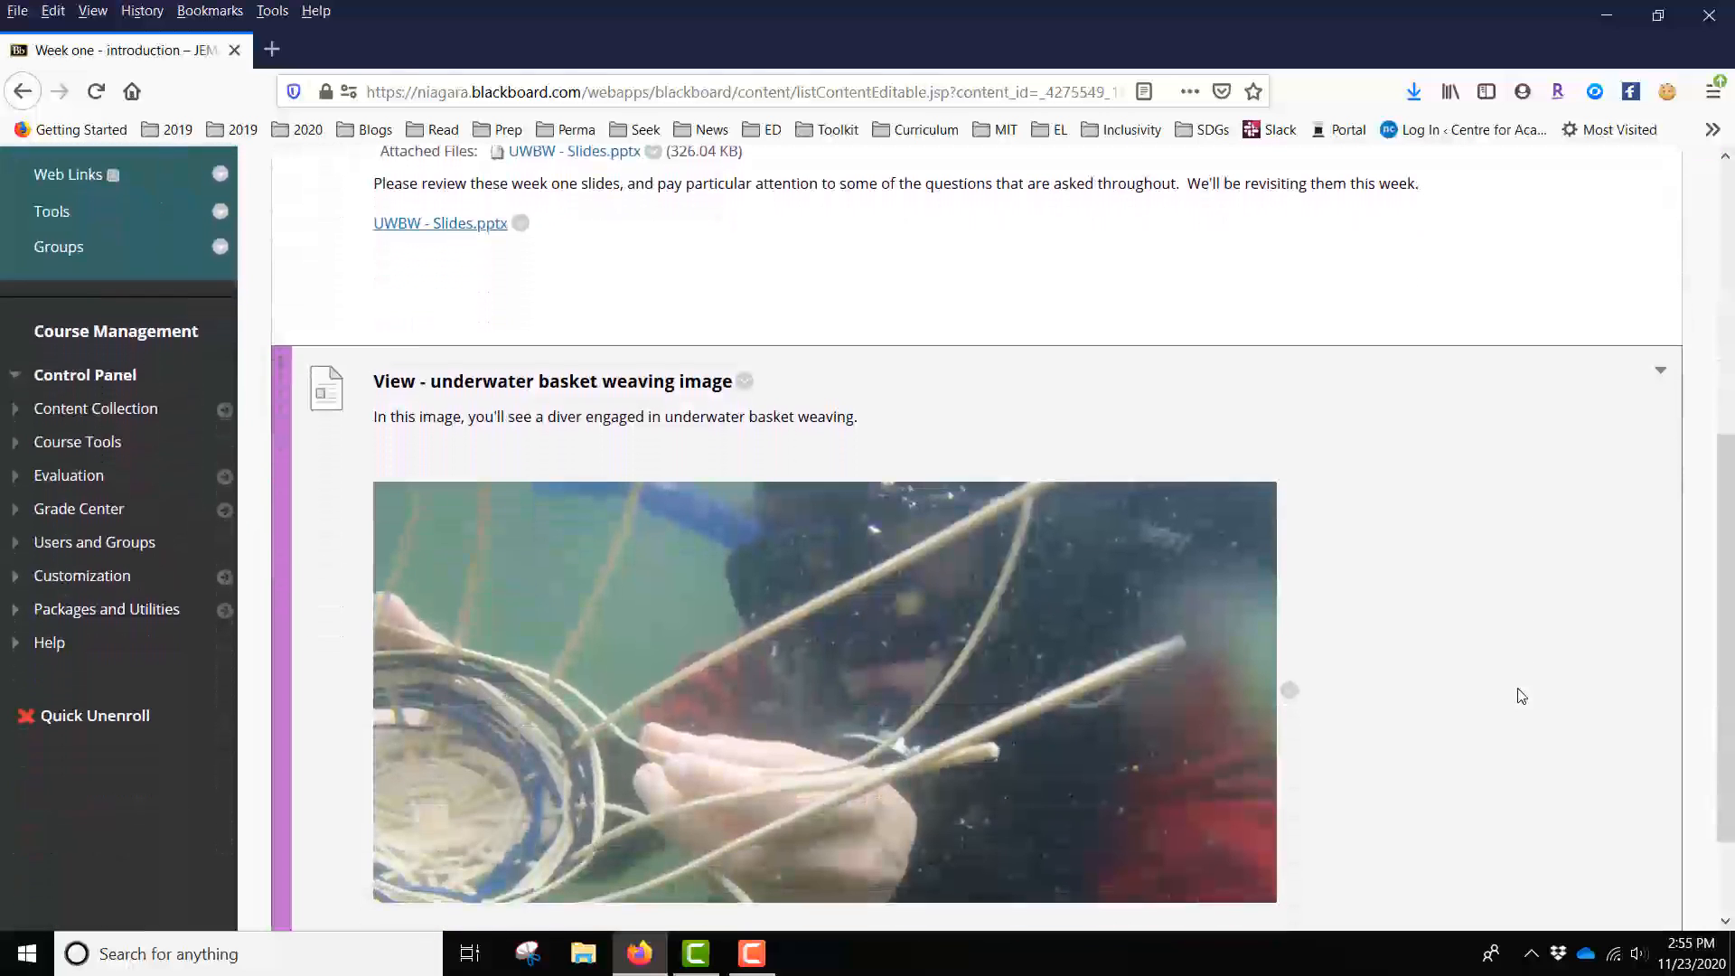